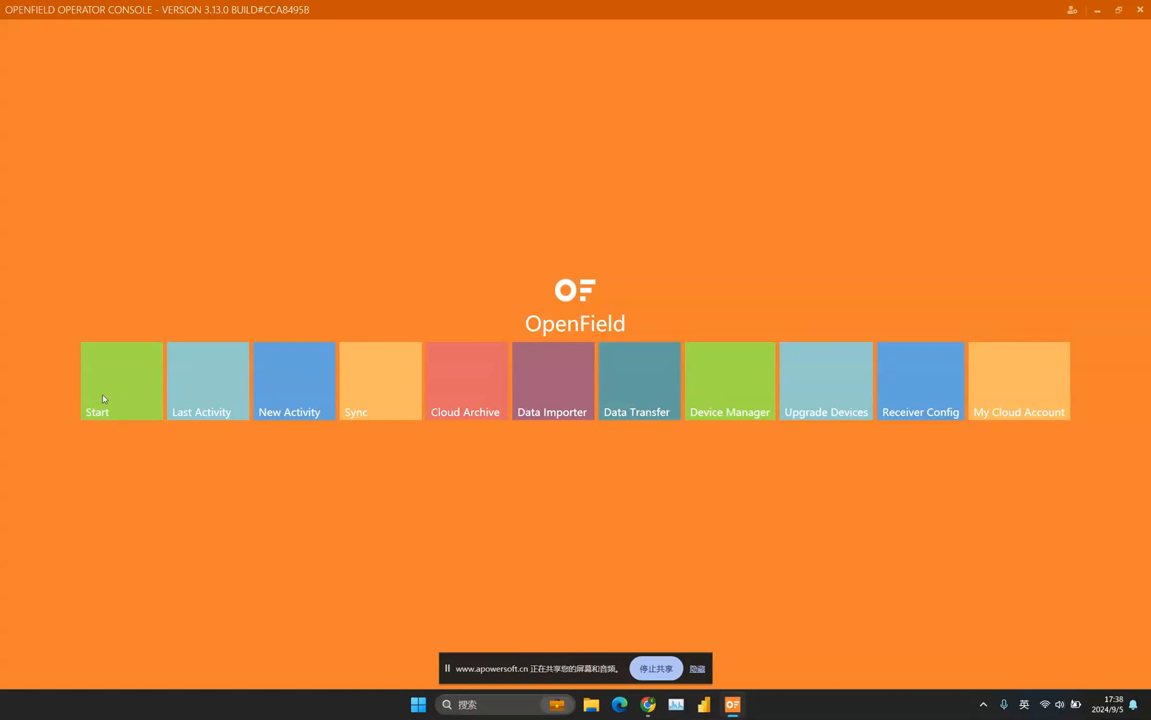
pyautogui.click(104, 398)
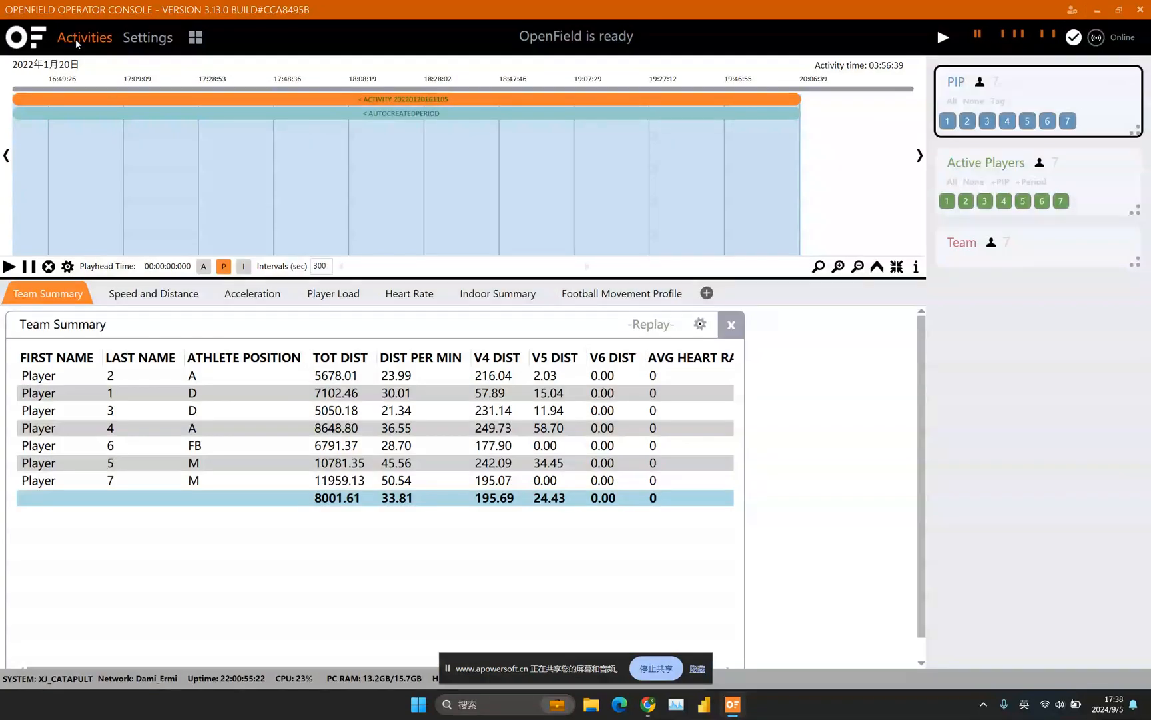
pyautogui.click(75, 39)
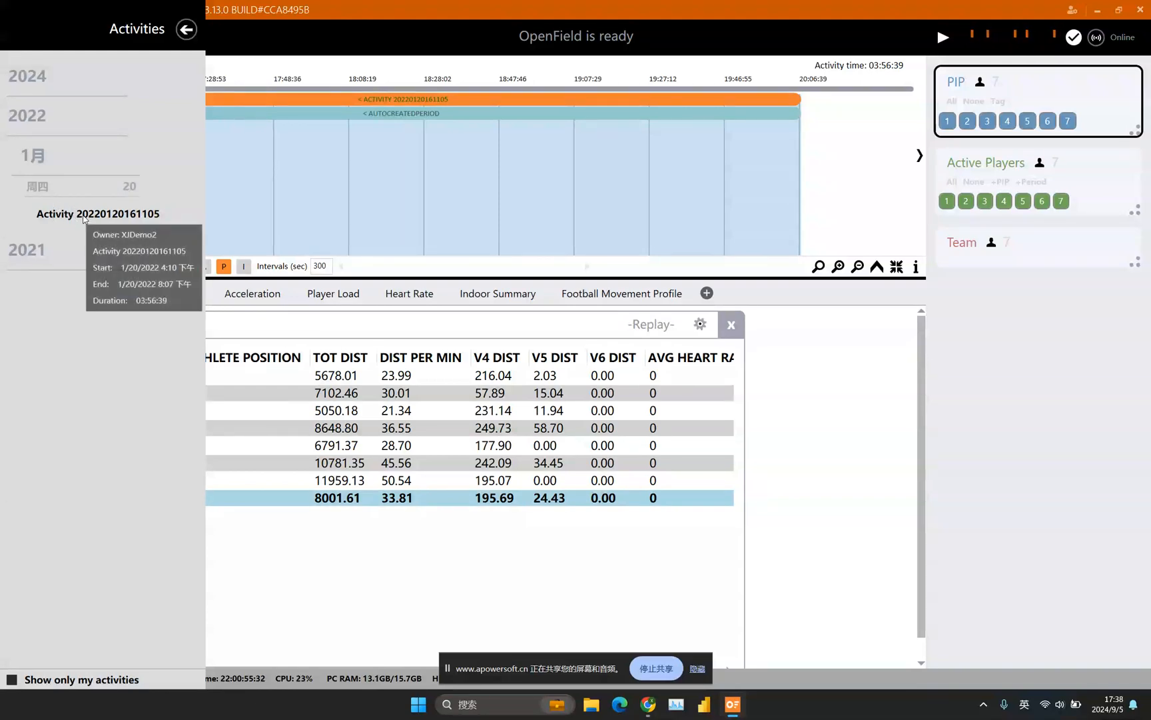
pyautogui.click(194, 33)
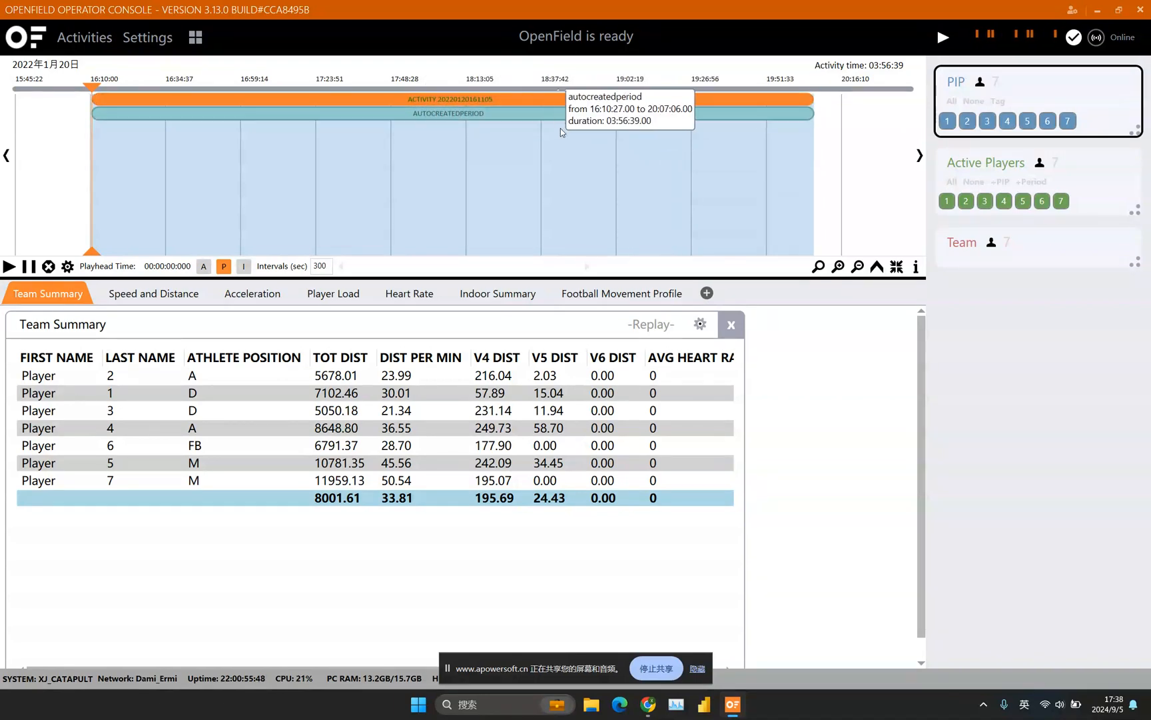
pyautogui.click(530, 114)
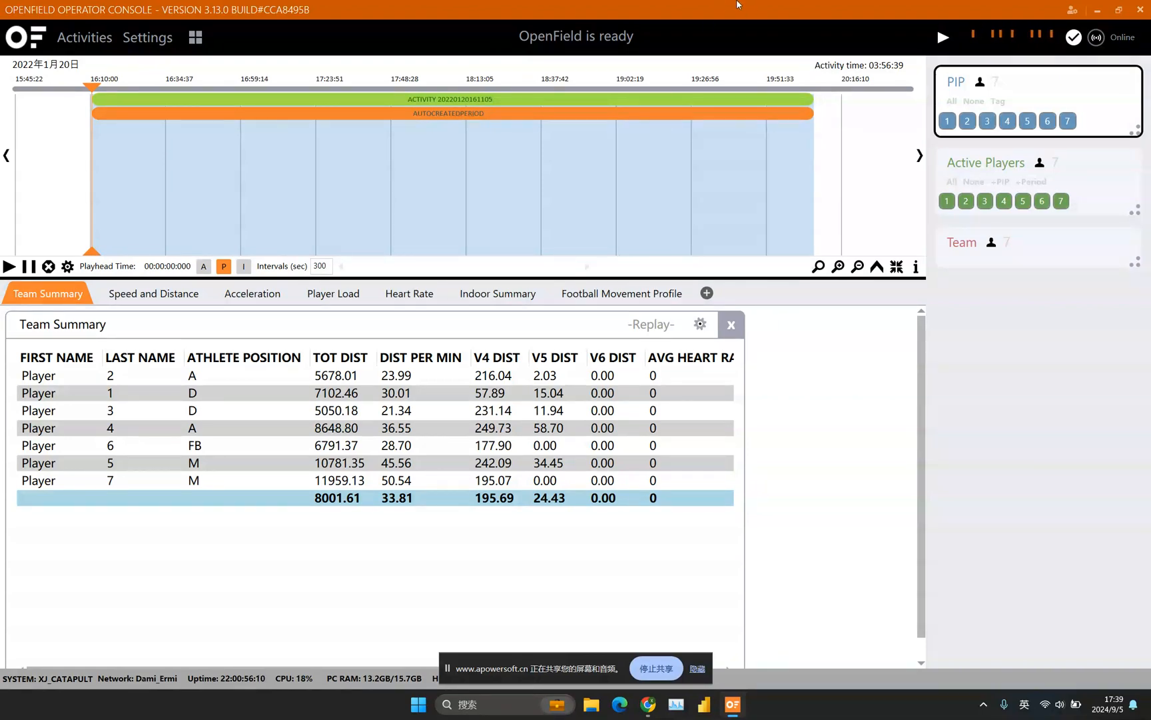
# - Graph the velocity of all seven PIP players and enlarge the timeline area to fit every player's graph
pyautogui.click(952, 101)
pyautogui.rightClick(947, 125)
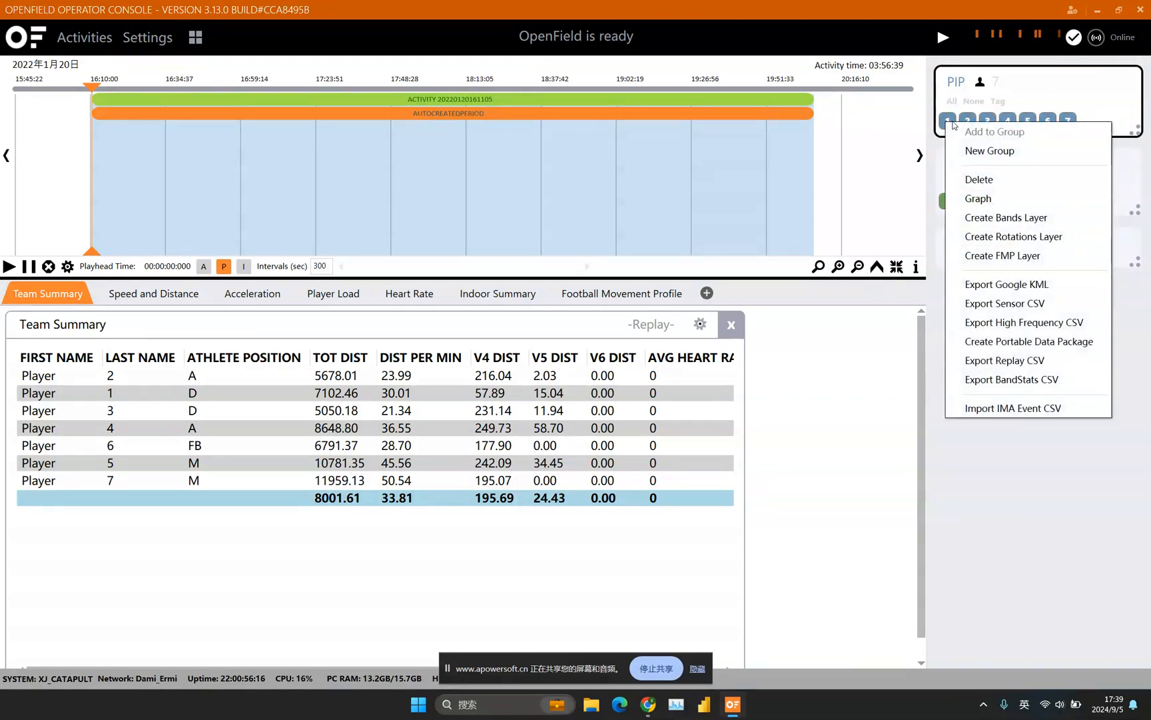
pyautogui.click(997, 200)
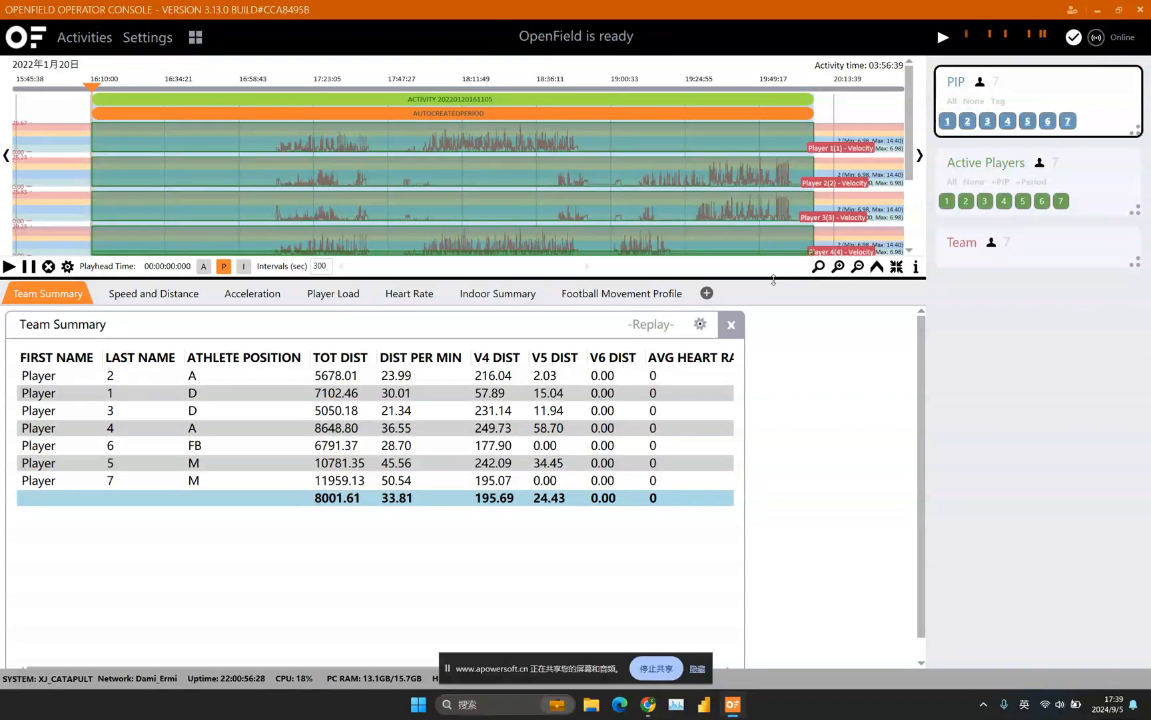
pyautogui.moveTo(774, 280); pyautogui.dragTo(816, 445)
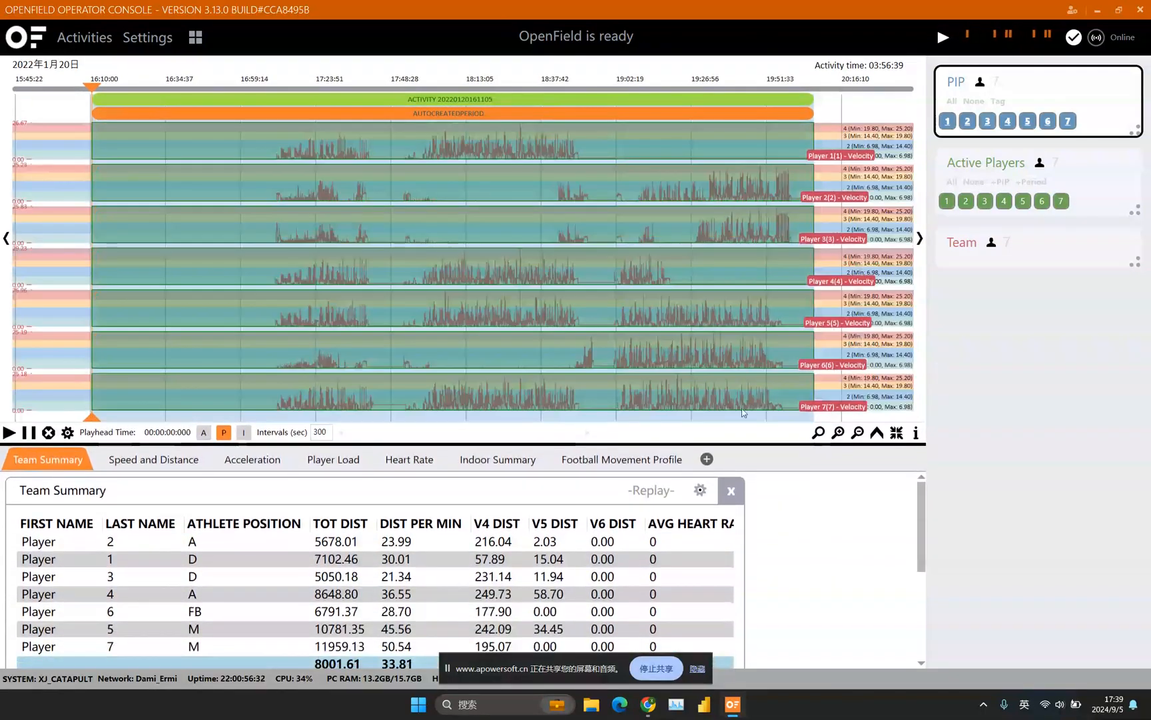
# - Cut the idle stretch before about 17:10 from the start of the activity, where the players' velocity traces begin
pyautogui.scroll(2, 313, 186)
pyautogui.moveTo(517, 206); pyautogui.dragTo(353, 204)
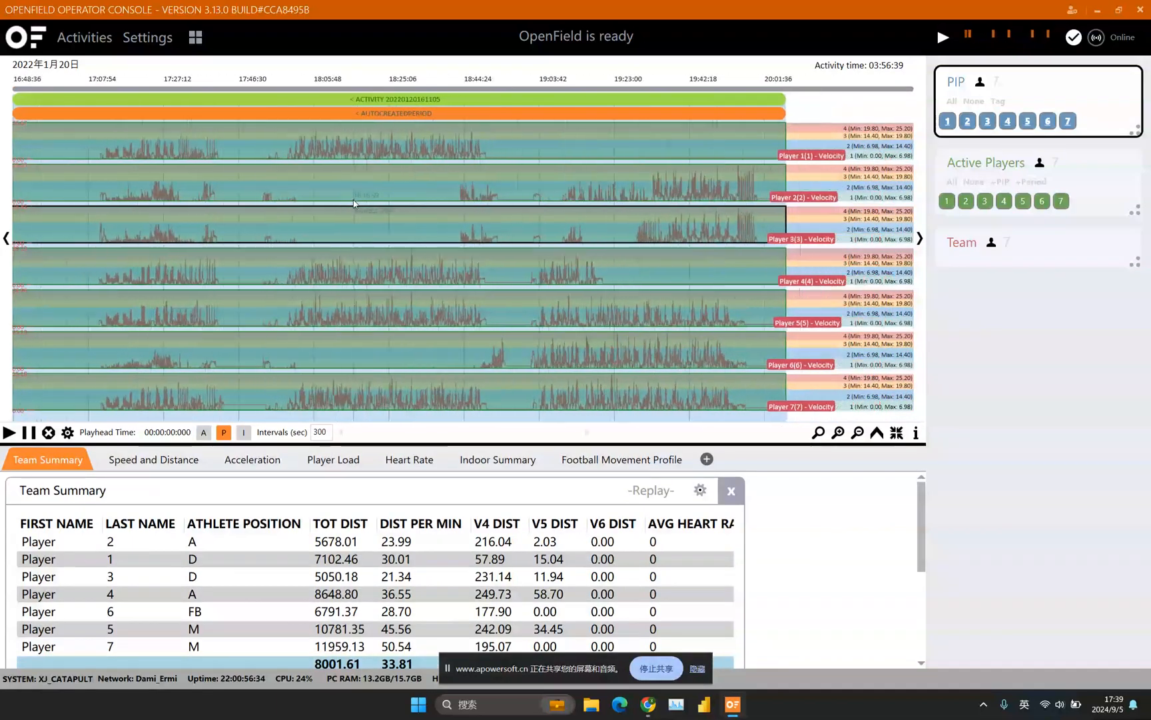
pyautogui.scroll(-1, 354, 204)
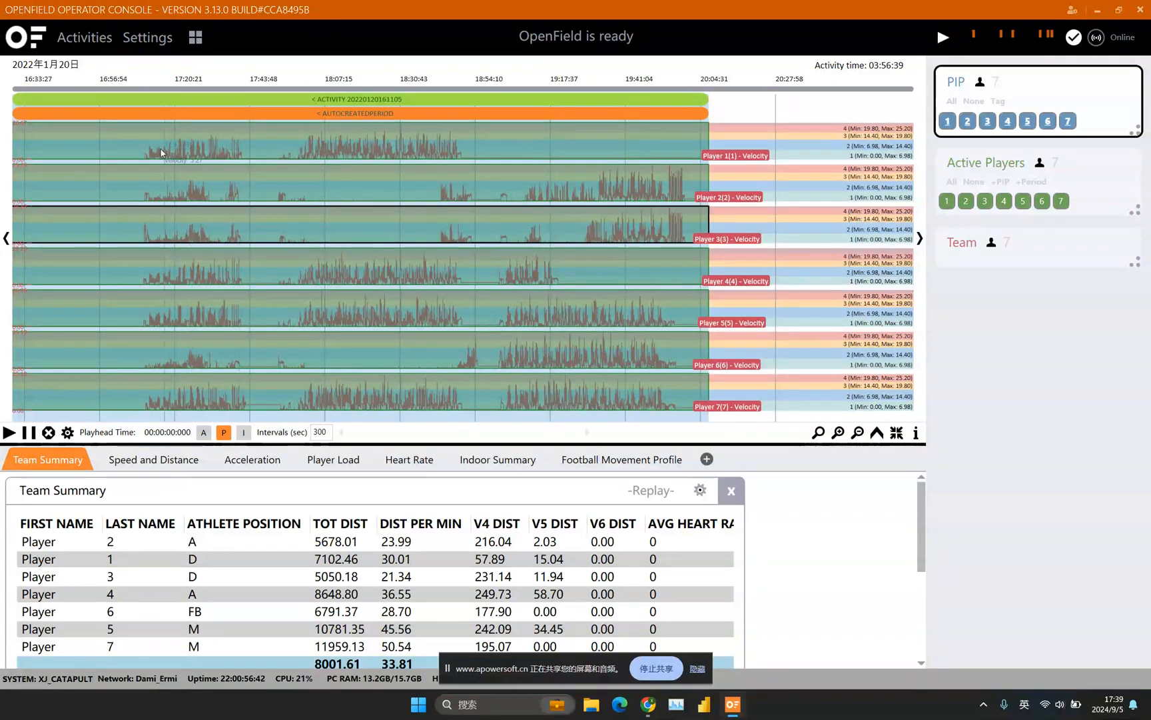
pyautogui.scroll(-2, 400, 168)
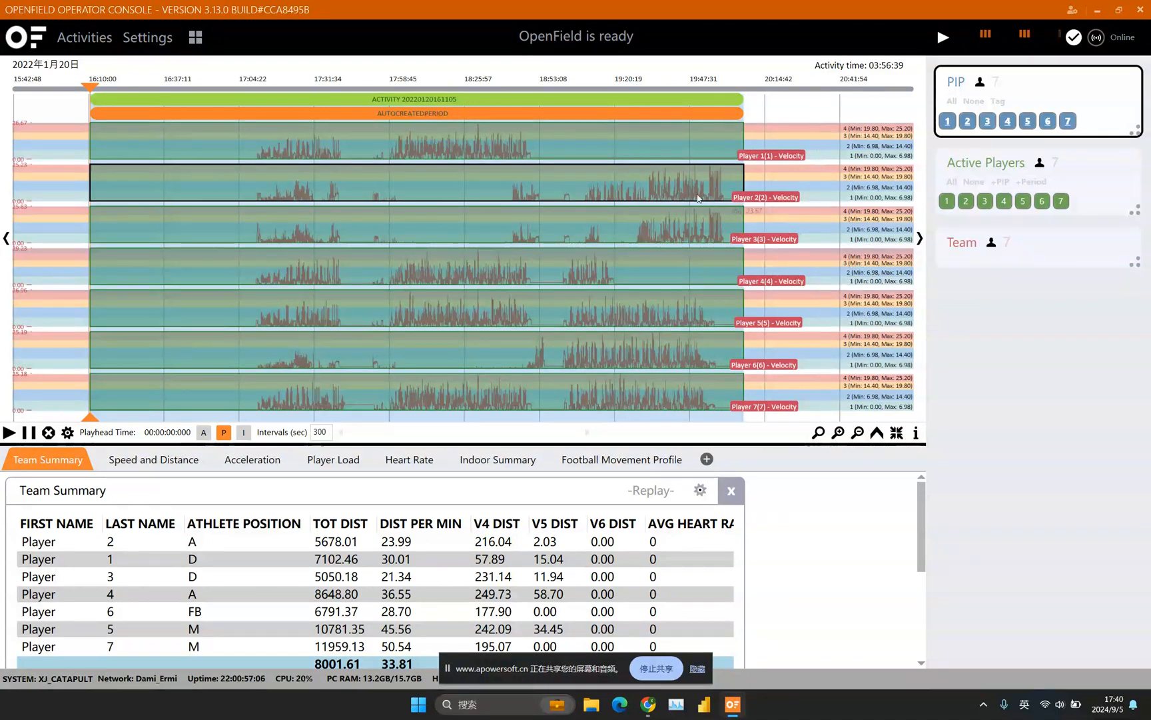
pyautogui.moveTo(691, 188); pyautogui.dragTo(761, 186)
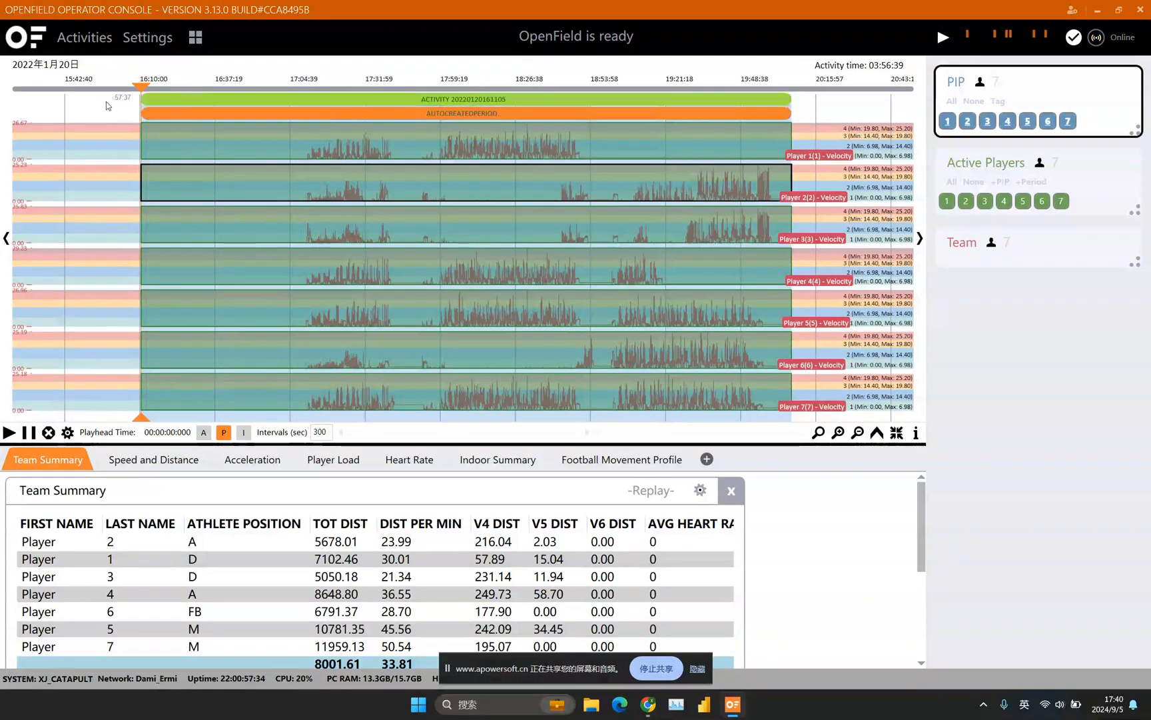
pyautogui.click(296, 142)
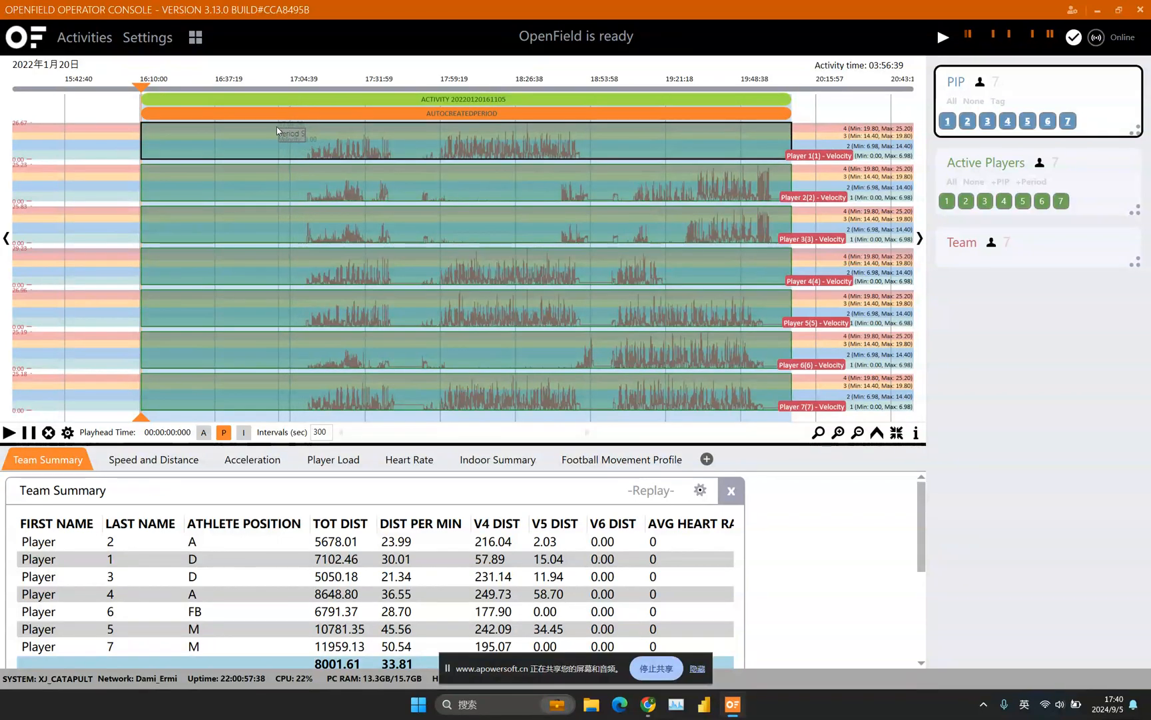
pyautogui.moveTo(182, 112); pyautogui.dragTo(78, 103)
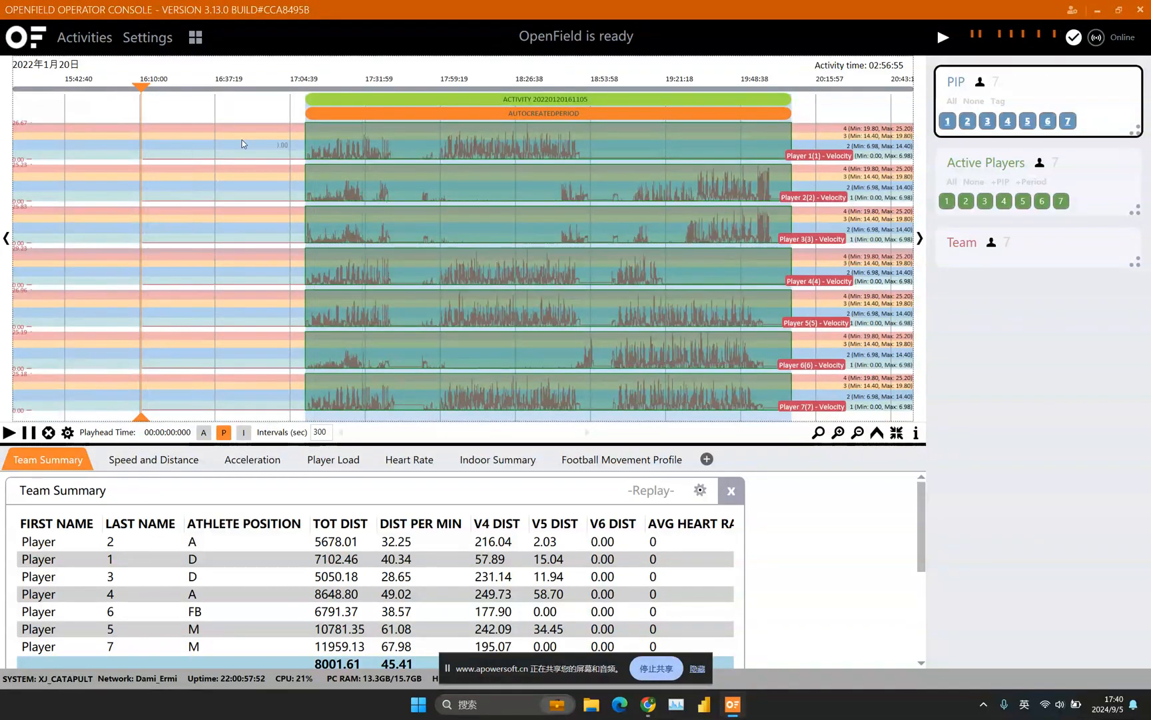
# - Cut the inactive gap from about 17:41 to 17:59 out of the period, splitting it in two
pyautogui.moveTo(451, 166); pyautogui.dragTo(337, 165)
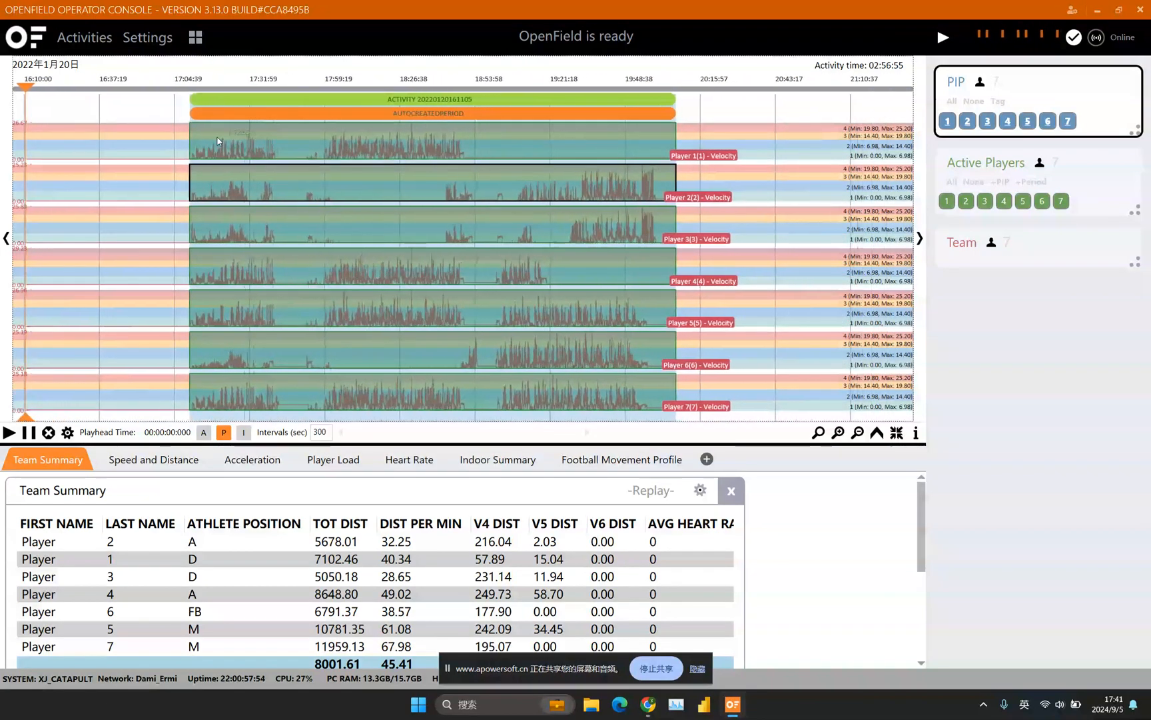
pyautogui.scroll(3, 287, 172)
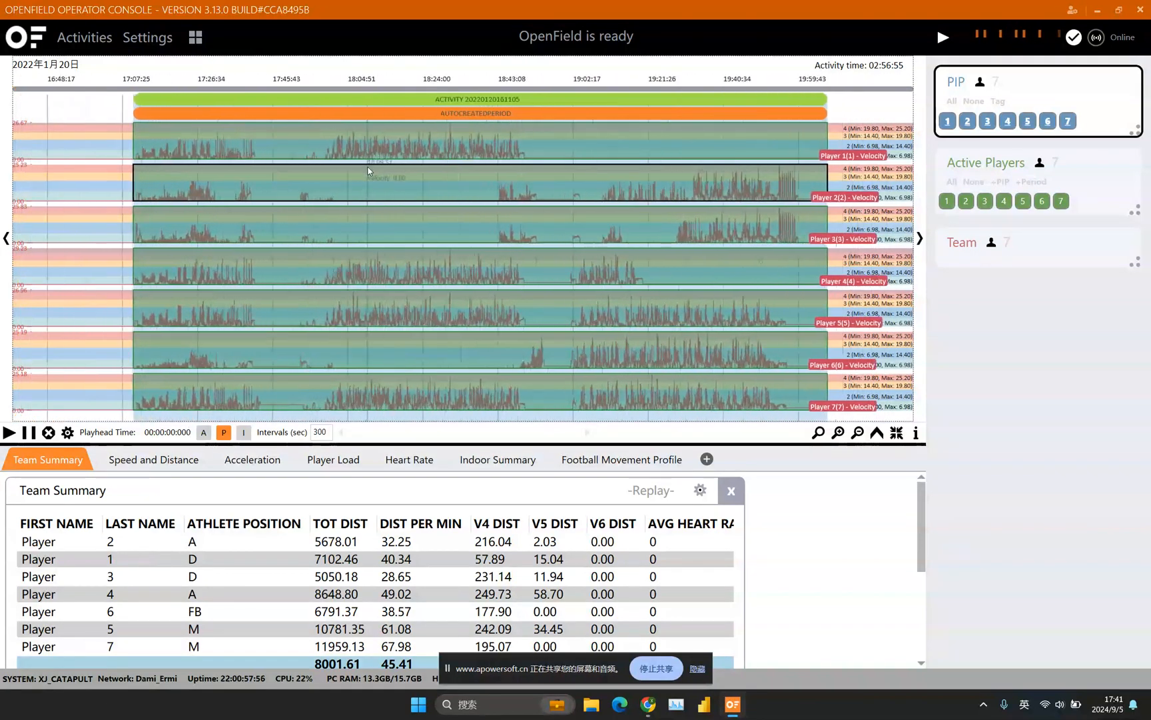
pyautogui.scroll(1, 326, 174)
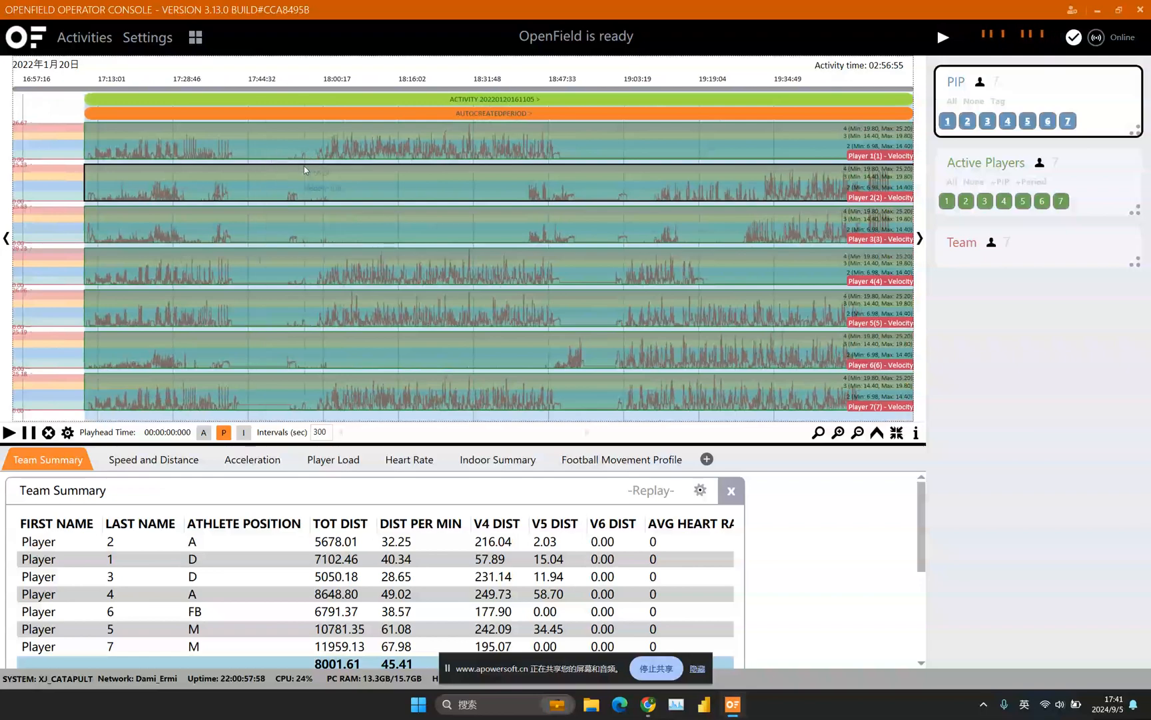
pyautogui.moveTo(346, 171); pyautogui.dragTo(381, 180)
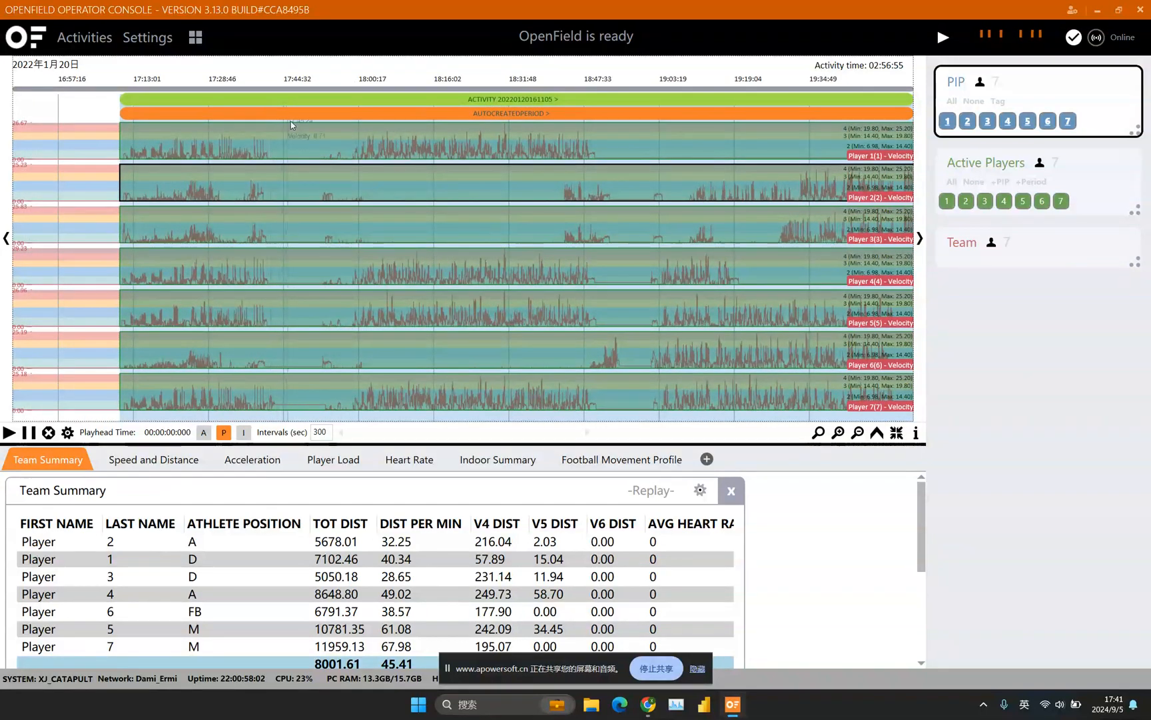
pyautogui.moveTo(341, 117)
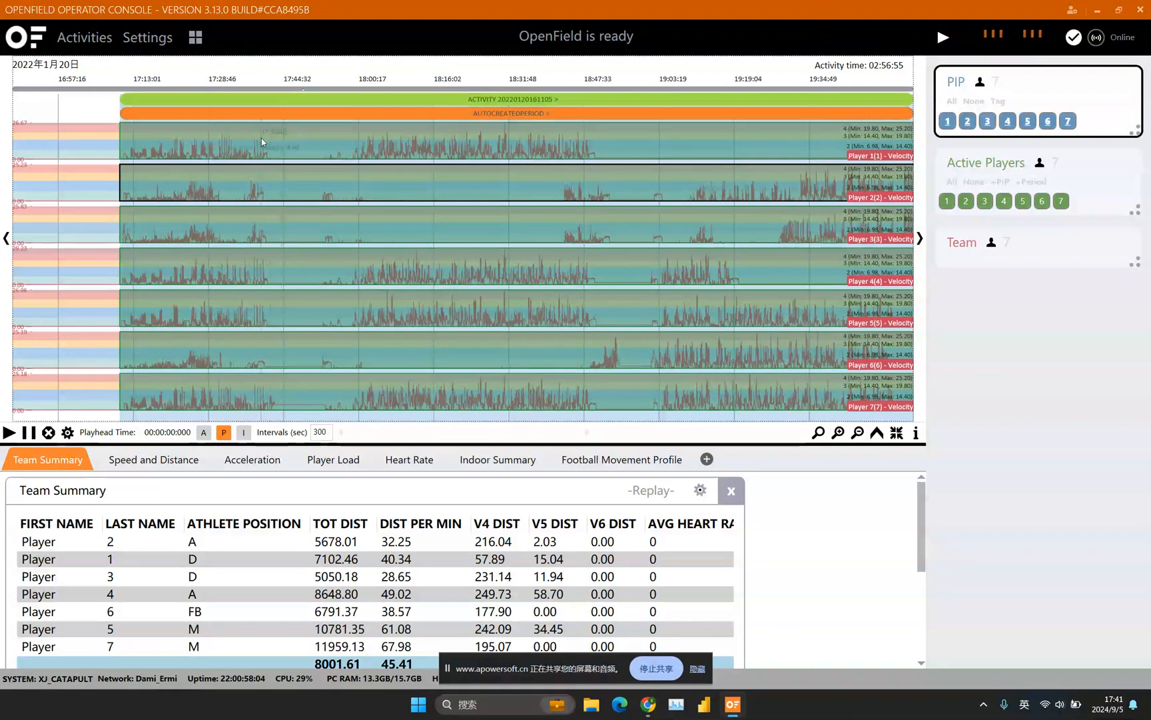
pyautogui.click(354, 138)
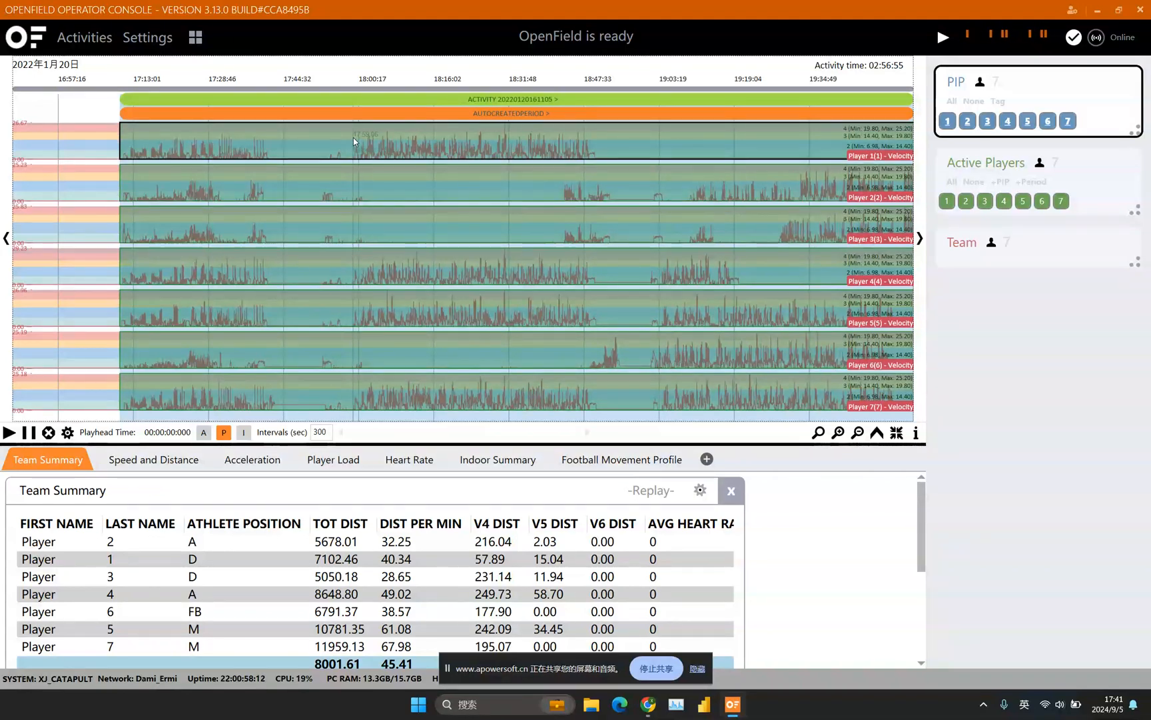
pyautogui.moveTo(343, 112); pyautogui.dragTo(272, 120)
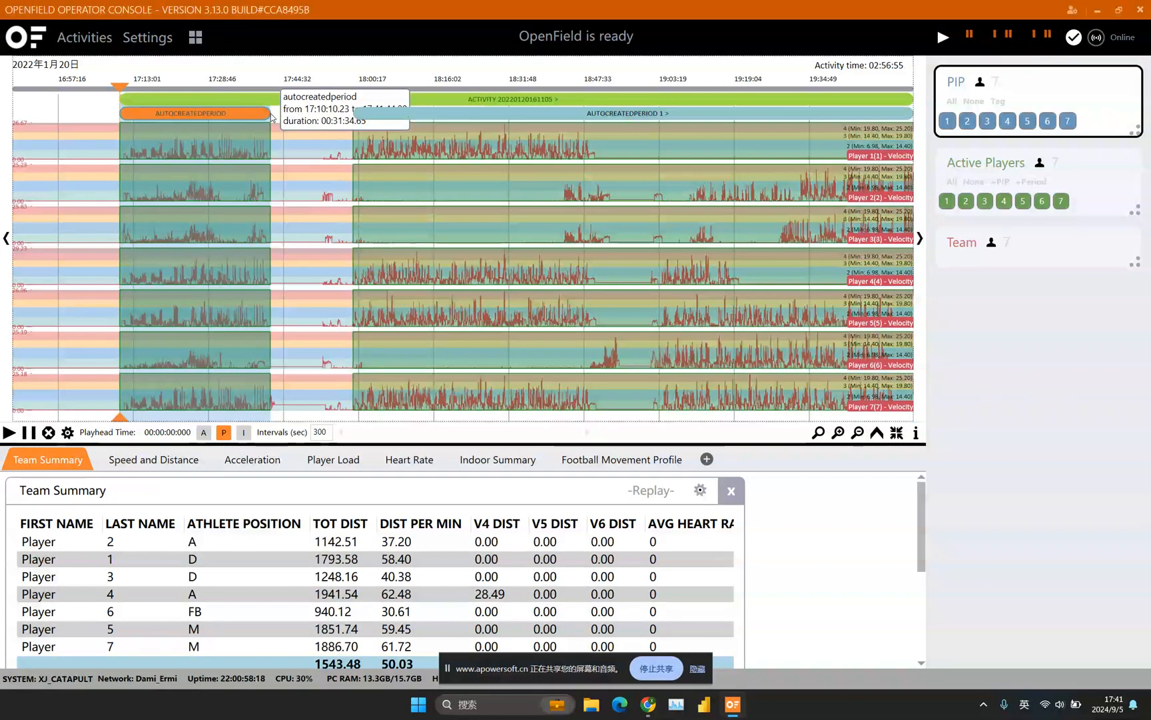
# - Cut the break from about 18:48 to 19:03 out of the second period to separate the next block of play
pyautogui.moveTo(326, 195); pyautogui.dragTo(256, 189)
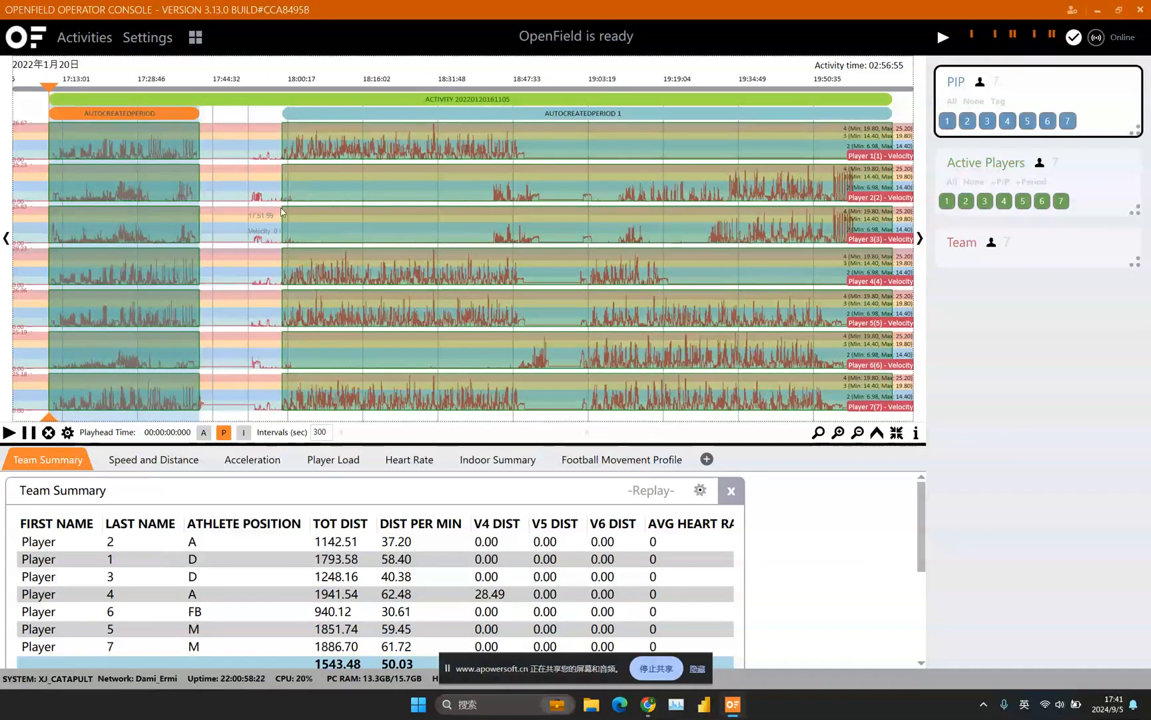
pyautogui.moveTo(637, 177); pyautogui.dragTo(405, 198)
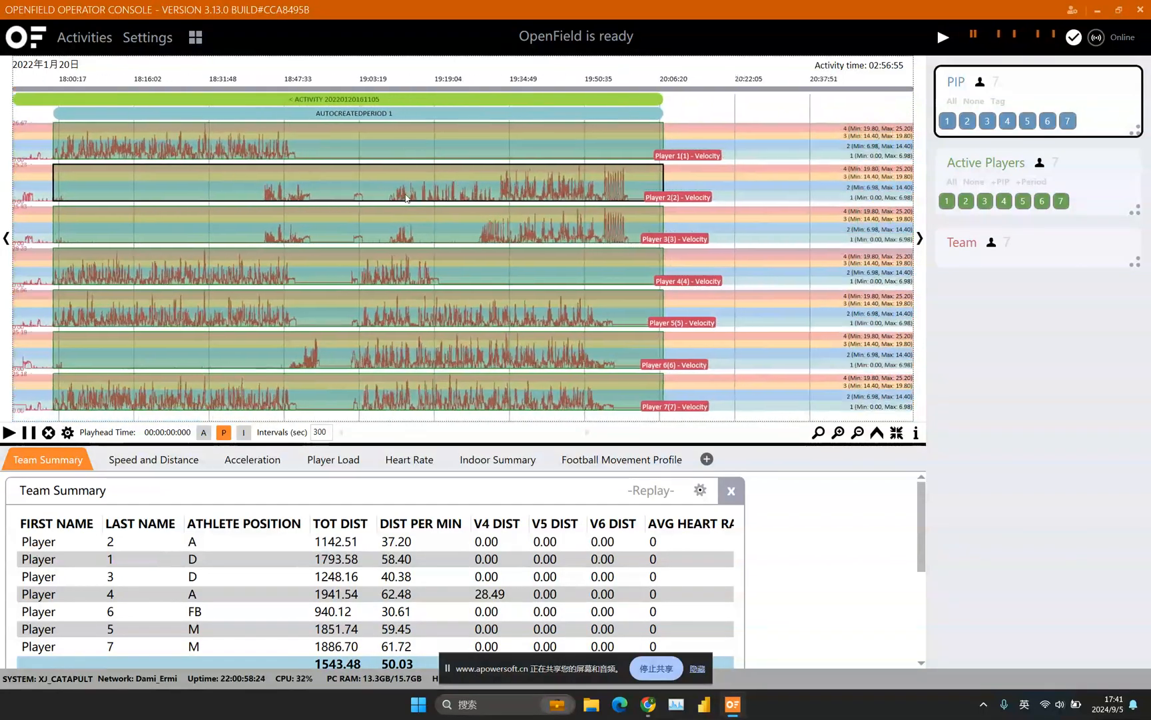
pyautogui.scroll(2, 329, 196)
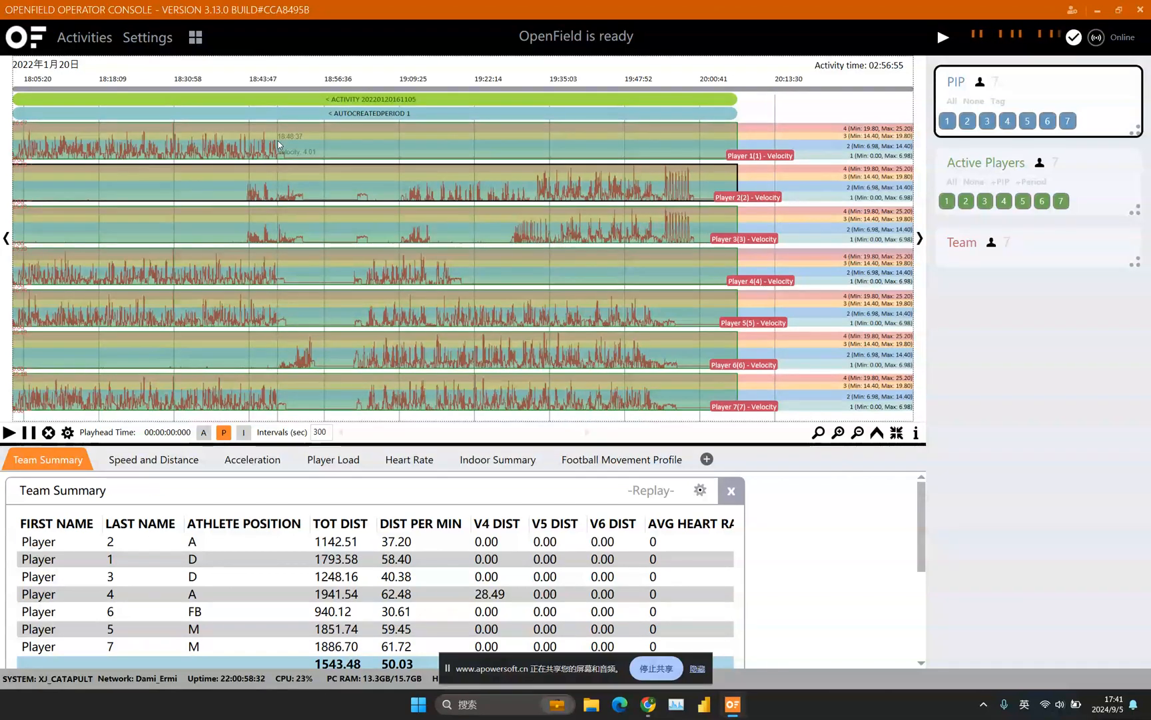
pyautogui.click(293, 136)
pyautogui.moveTo(293, 136)
pyautogui.mouseDown()
pyautogui.moveTo(327, 117)
pyautogui.moveTo(364, 117)
pyautogui.mouseUp()
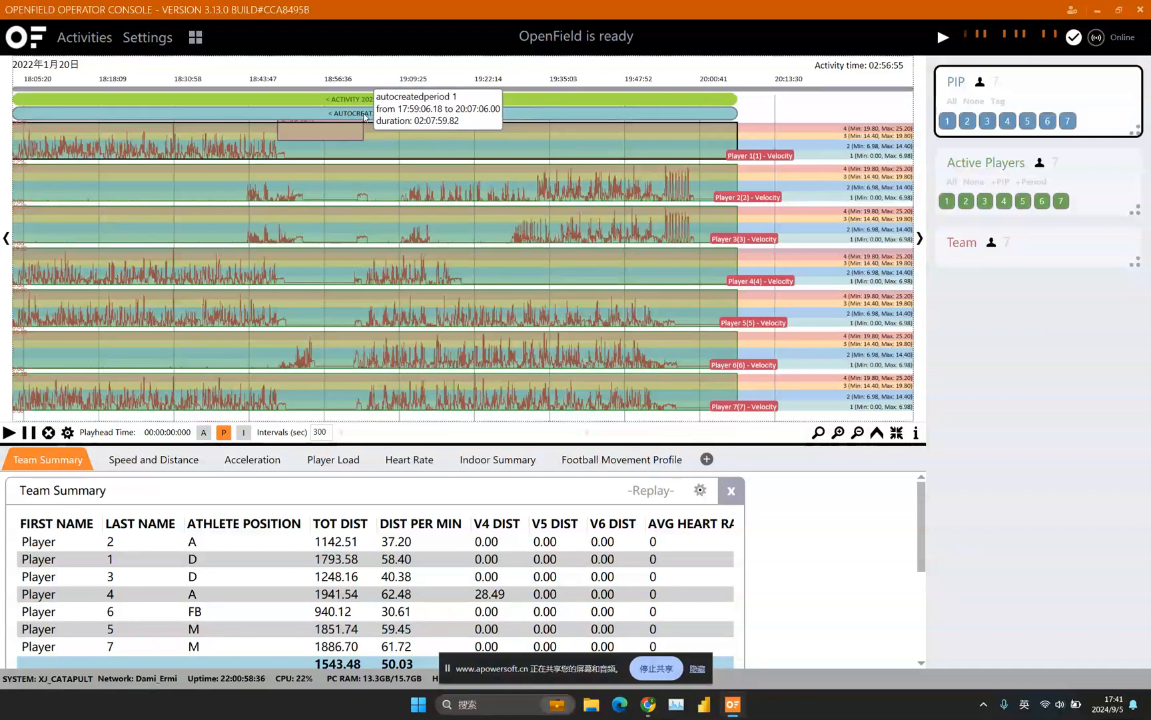
pyautogui.moveTo(363, 117); pyautogui.dragTo(364, 117)
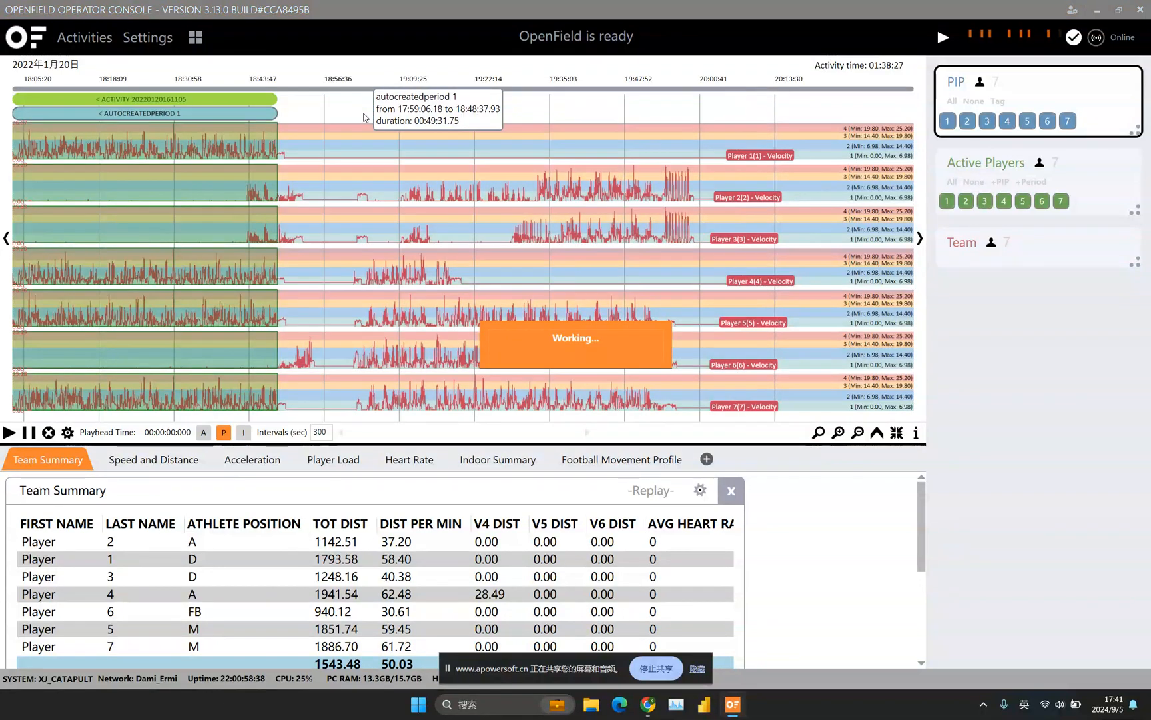
pyautogui.doubleClick(394, 116)
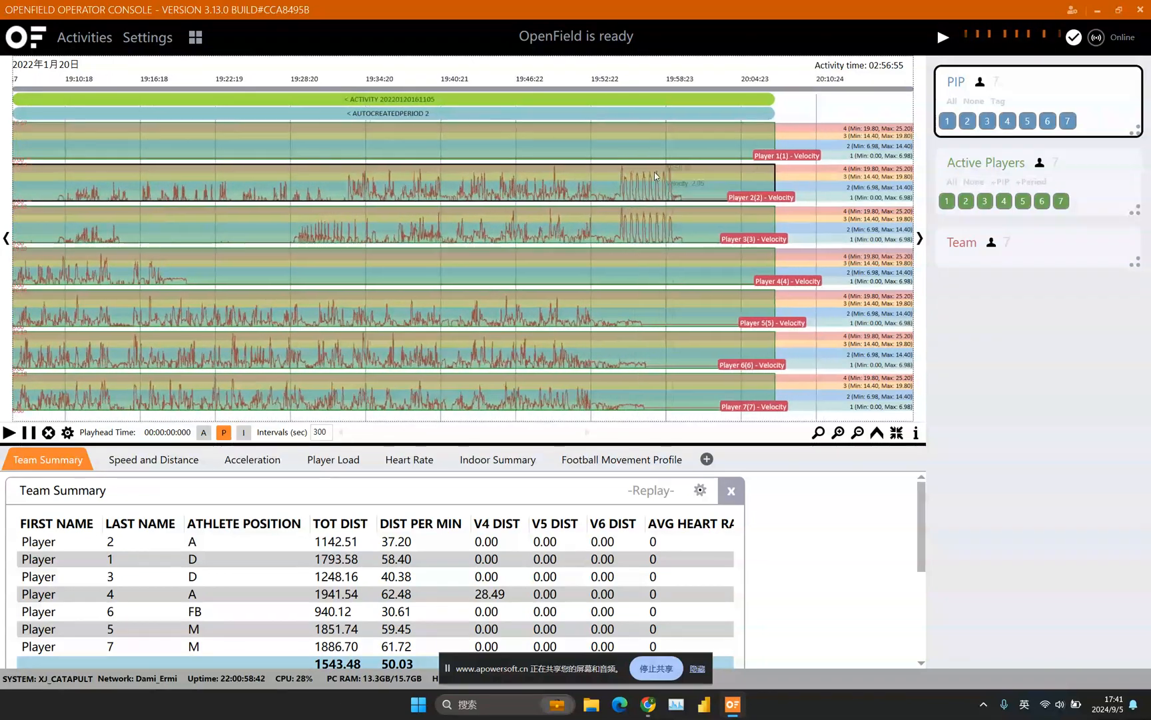
# - Cut the gap from about 19:52 to 19:54 out of the third period and trim the activity's end after about 19:59
pyautogui.scroll(2, 636, 192)
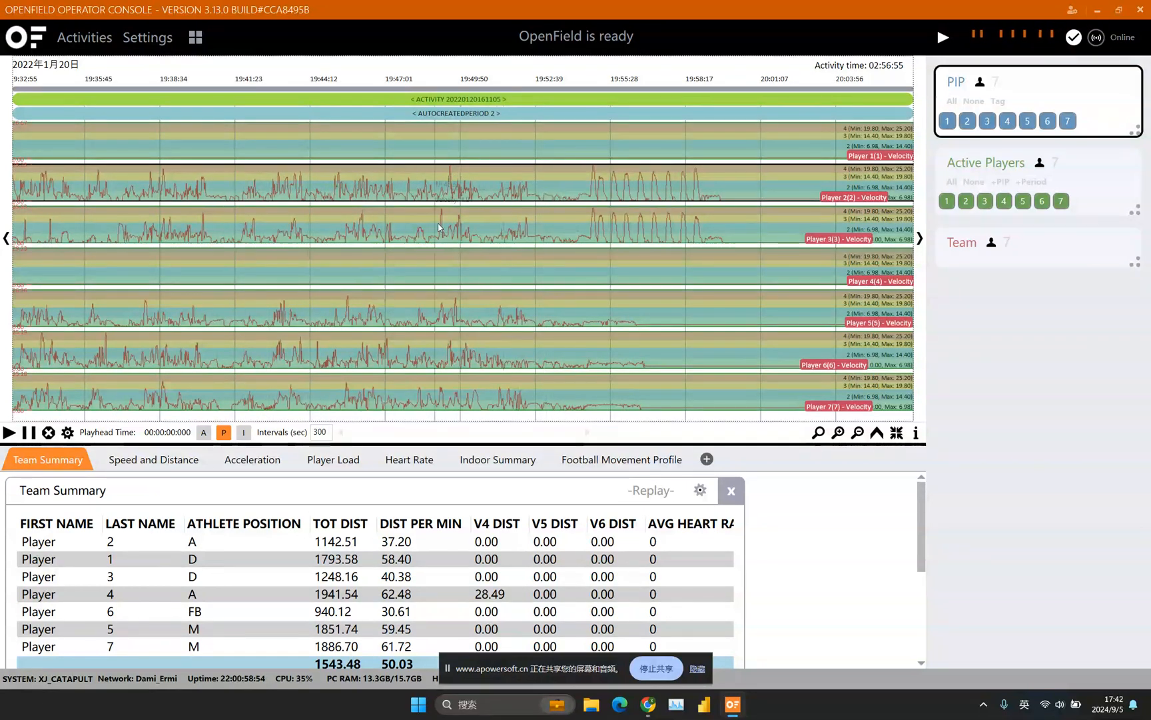
pyautogui.scroll(-5, 442, 210)
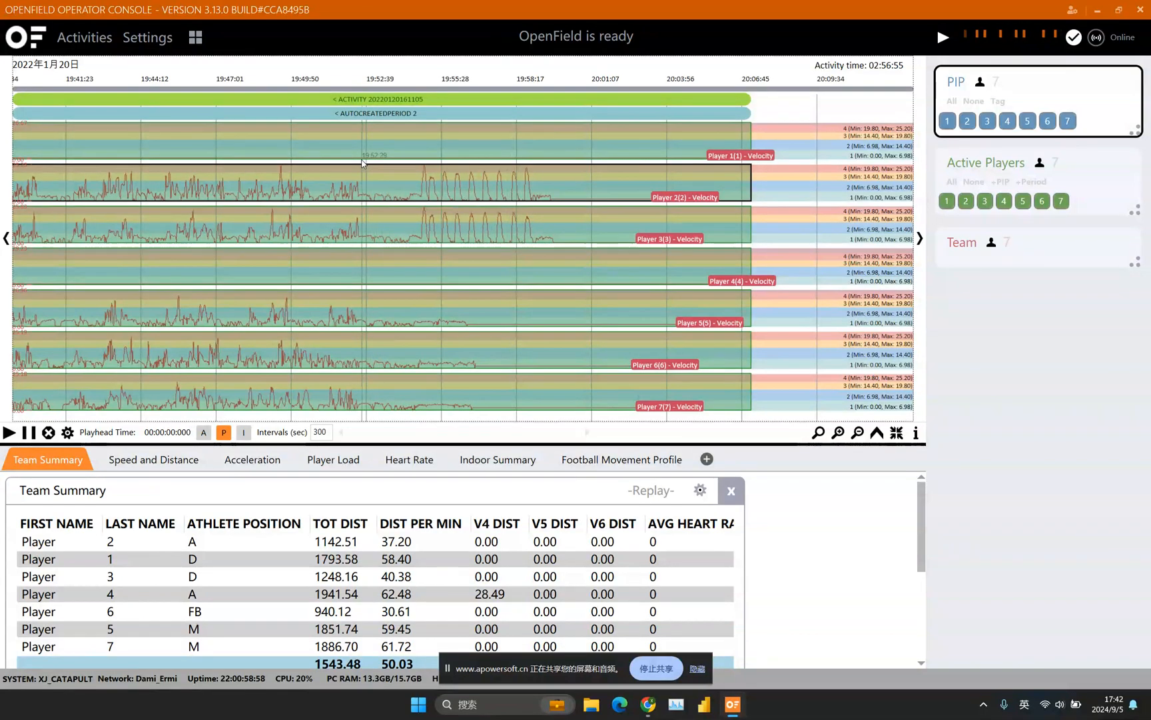
pyautogui.moveTo(367, 160); pyautogui.dragTo(418, 114)
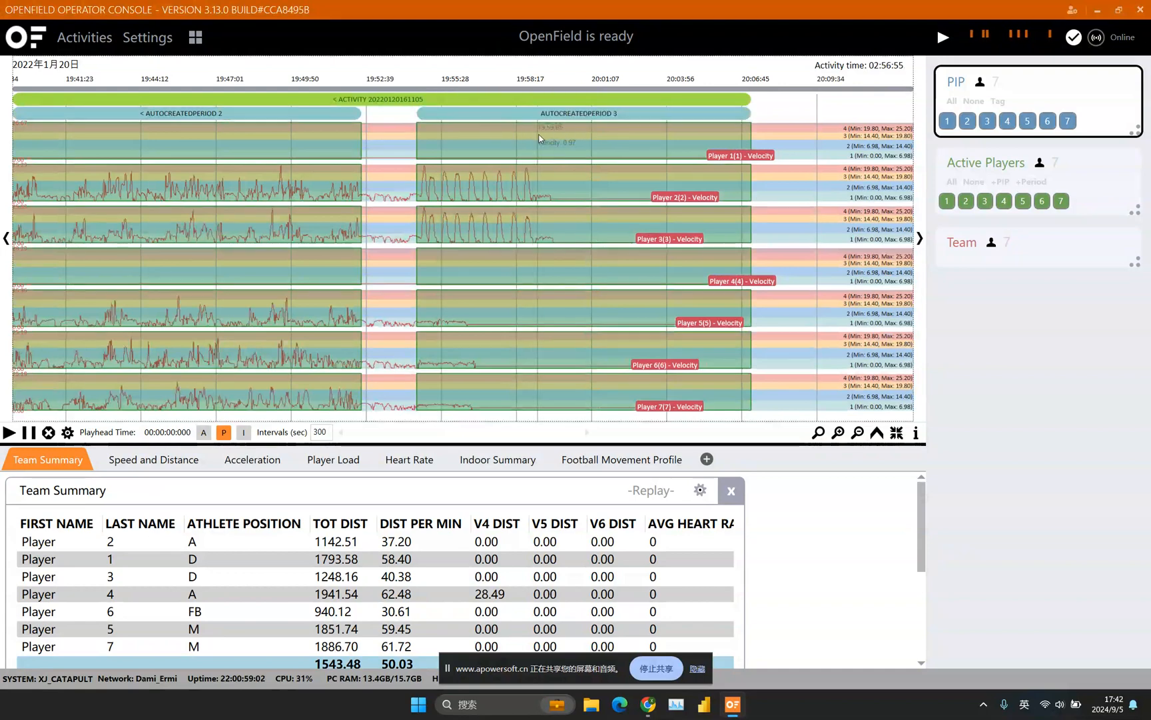
pyautogui.moveTo(537, 135); pyautogui.dragTo(816, 101)
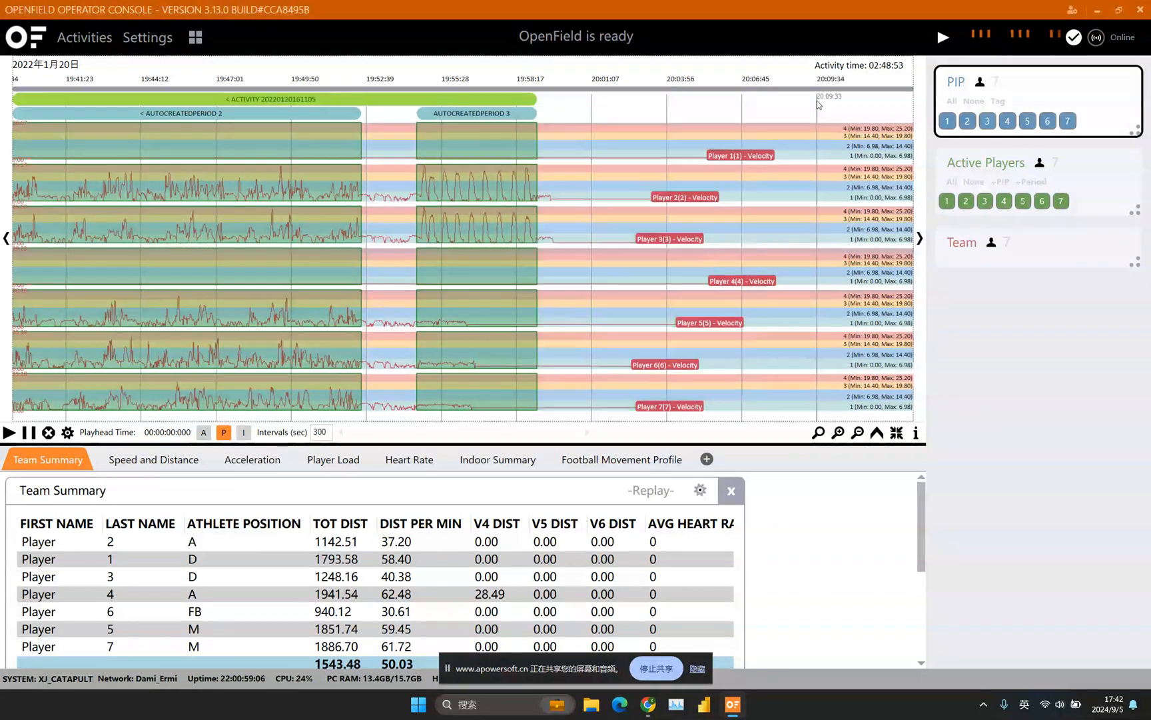
# - Review the Team Summary for the second, third and fourth periods and for the whole activity
pyautogui.scroll(-7, 454, 251)
pyautogui.moveTo(120, 235); pyautogui.dragTo(408, 230)
pyautogui.scroll(-10, 400, 229)
pyautogui.moveTo(222, 230); pyautogui.dragTo(436, 205)
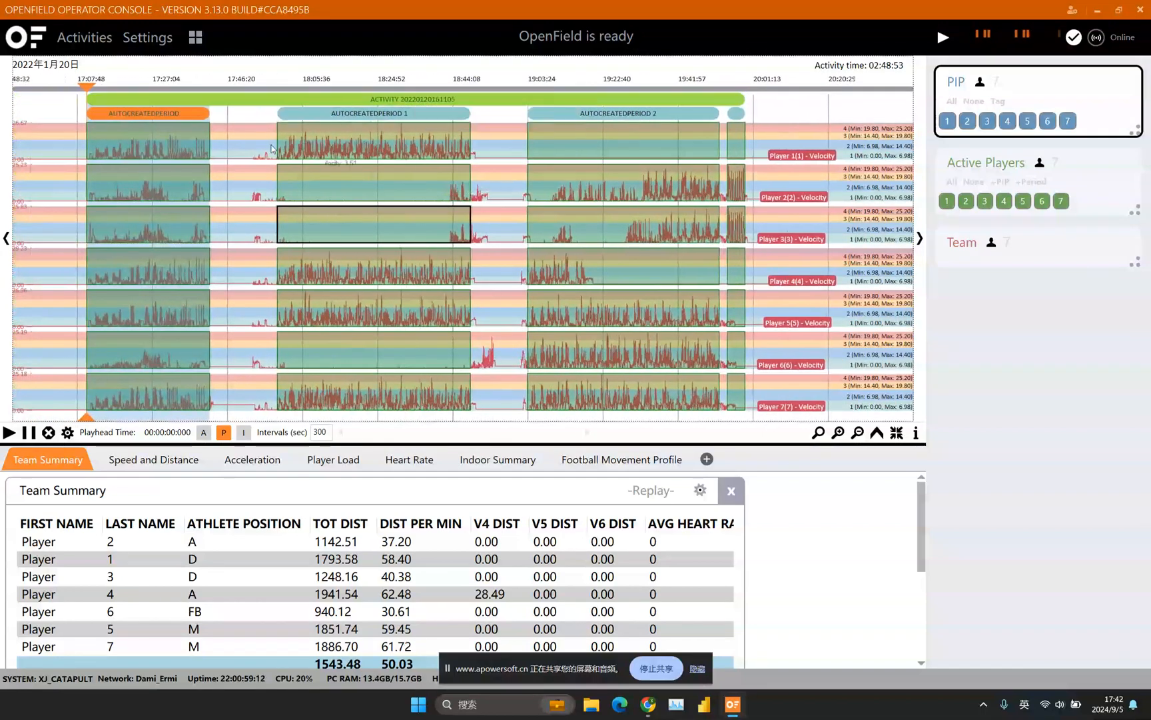
pyautogui.click(411, 114)
pyautogui.click(601, 115)
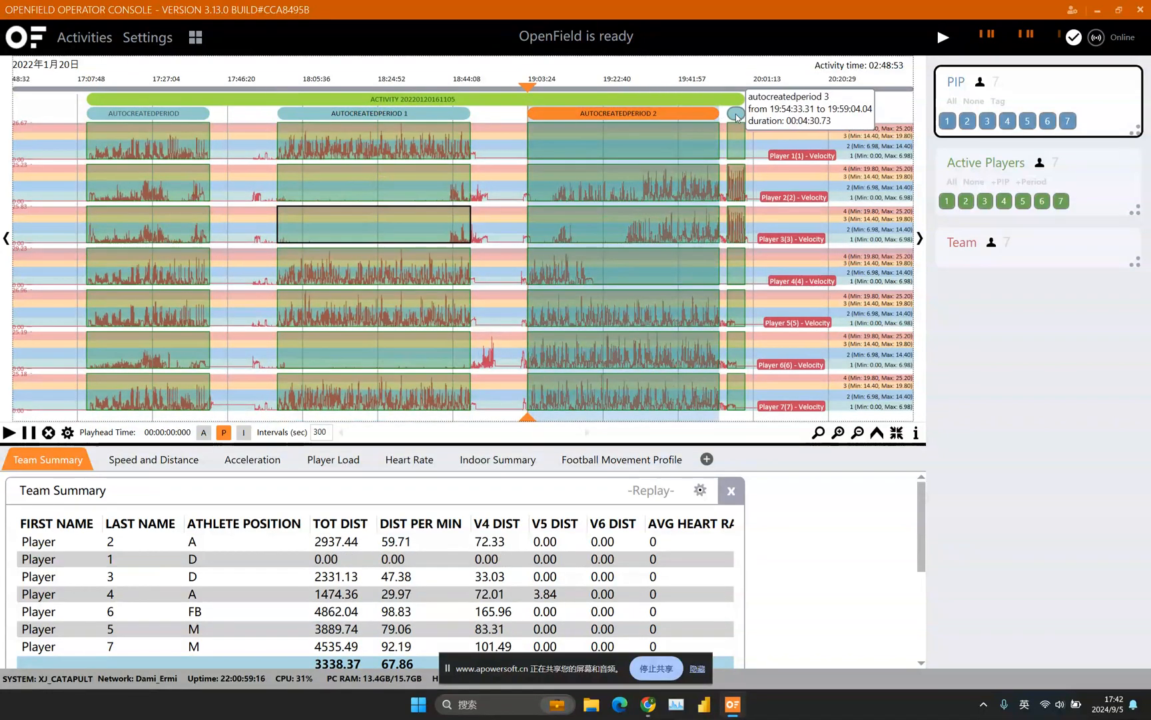
pyautogui.click(737, 115)
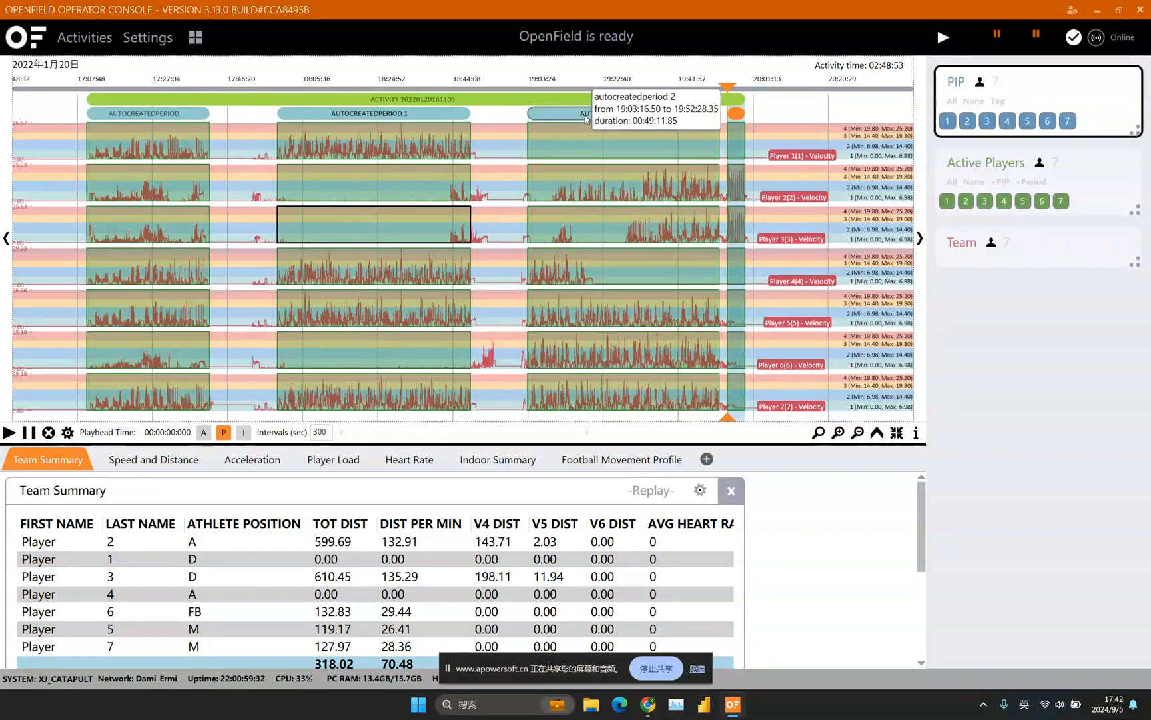
pyautogui.click(419, 101)
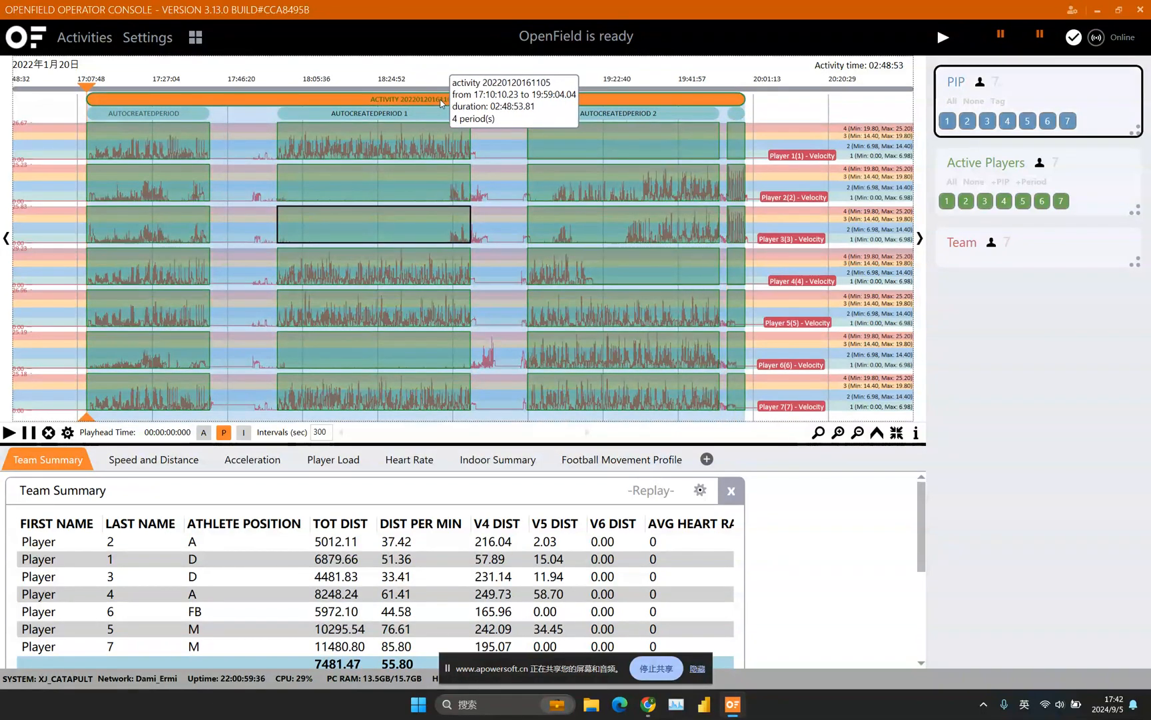
# - Open the whole activity's details for editing and rename it 2022.1.20 Game
pyautogui.doubleClick(456, 101)
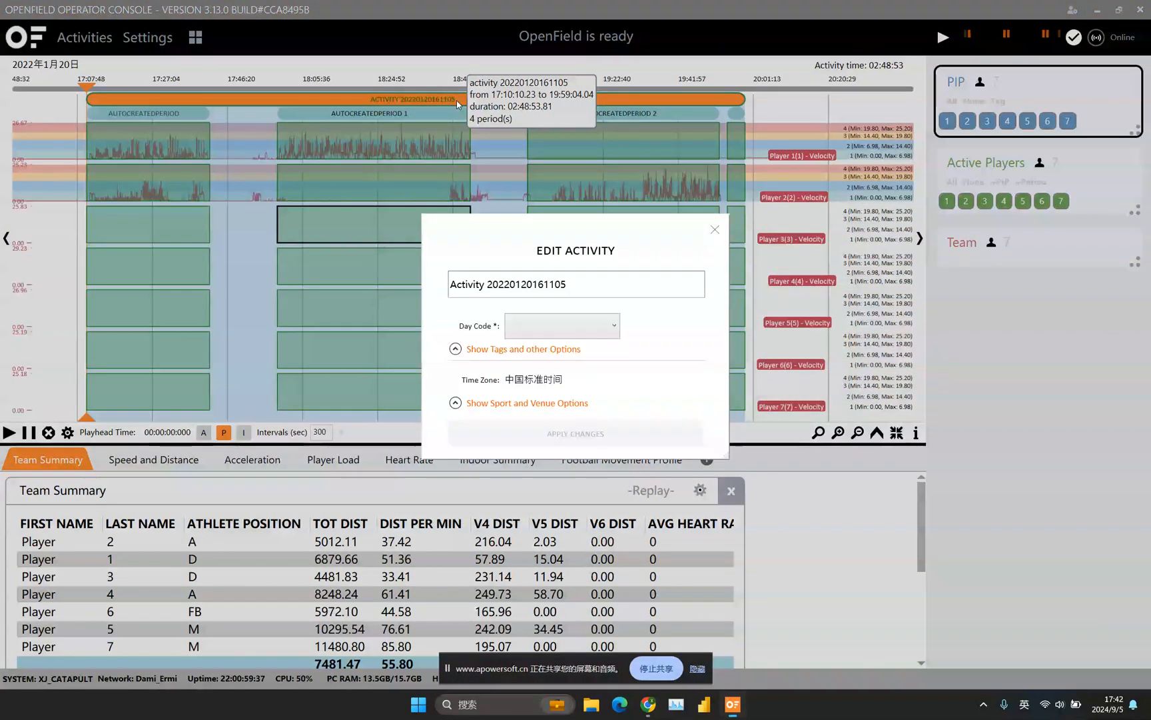
pyautogui.click(588, 283)
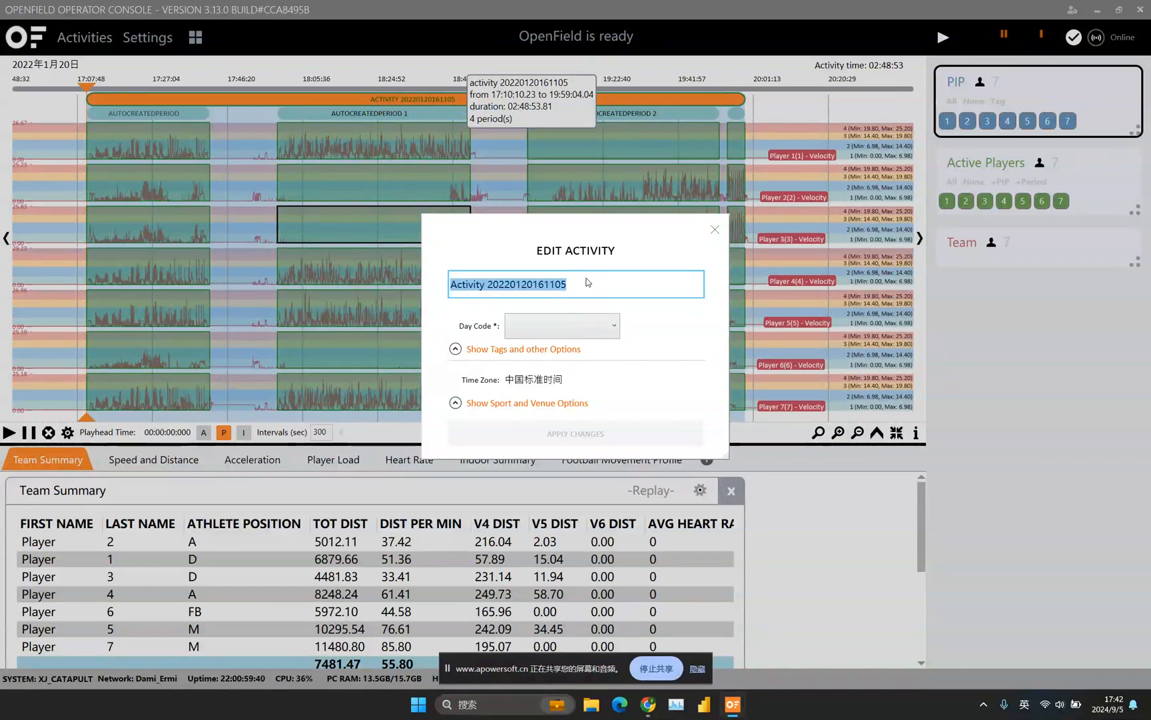
pyautogui.write('2022.')
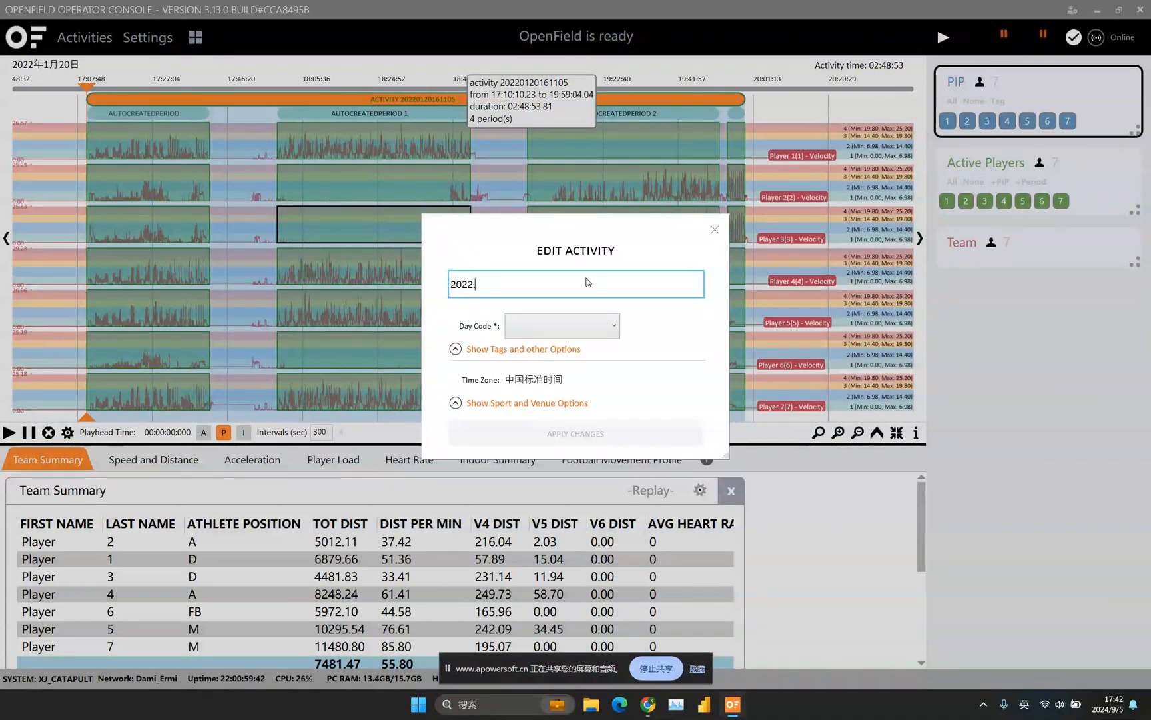
pyautogui.write('1.20 ')
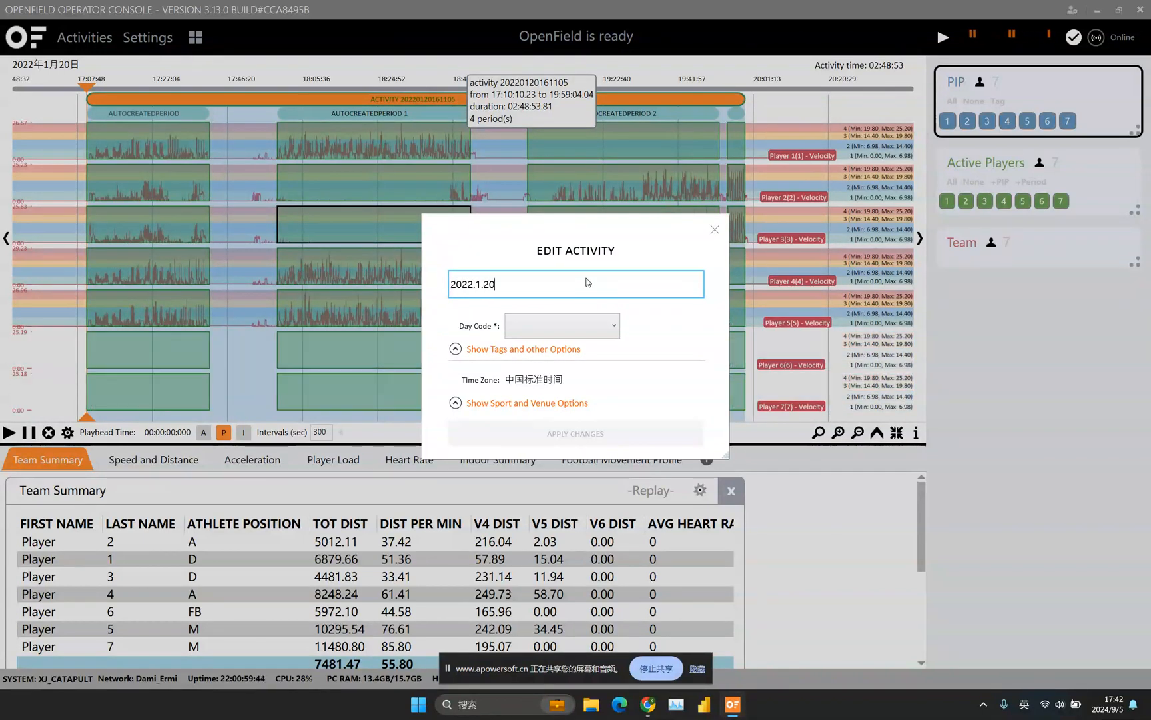
pyautogui.write('Game')
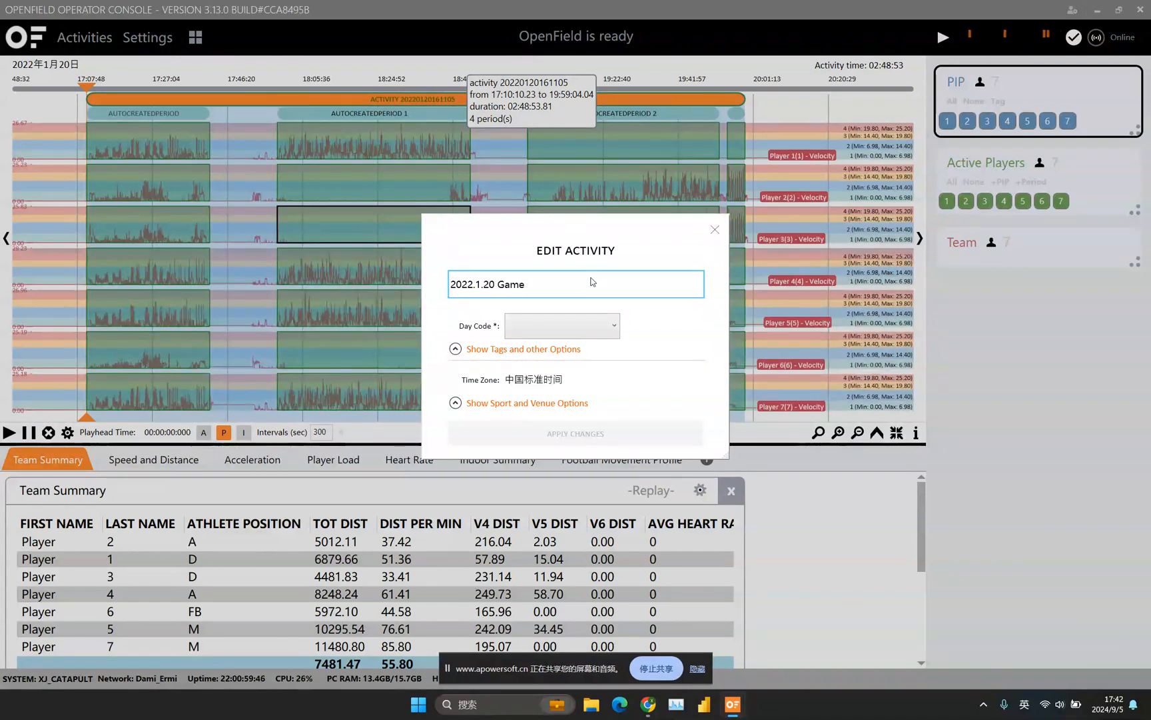
# - Set the activity's day code to MD, leave the activity tags unselected, and apply the changes
pyautogui.click(589, 329)
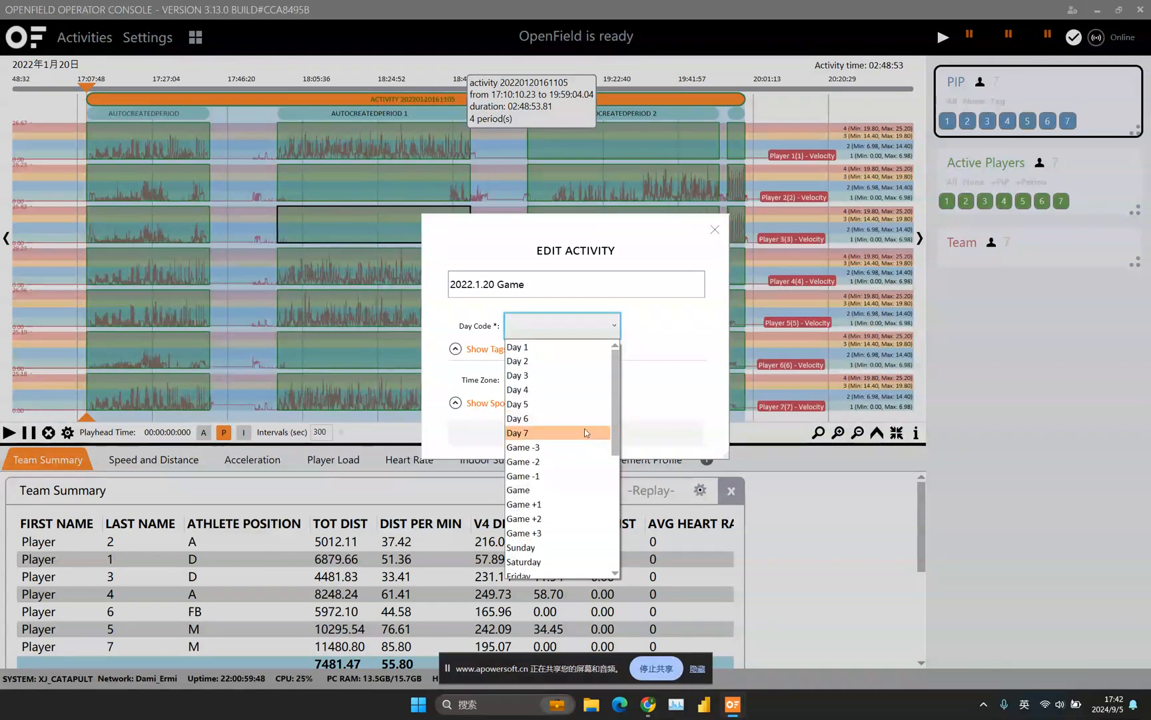
pyautogui.scroll(-6, 585, 430)
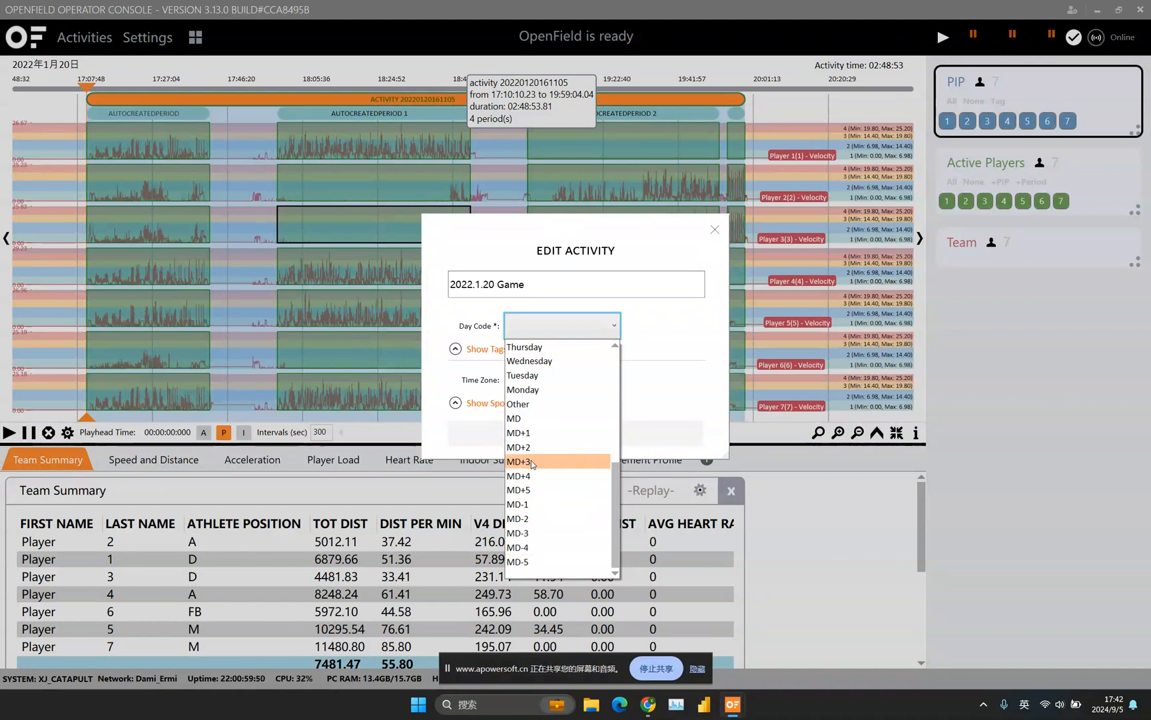
pyautogui.click(515, 419)
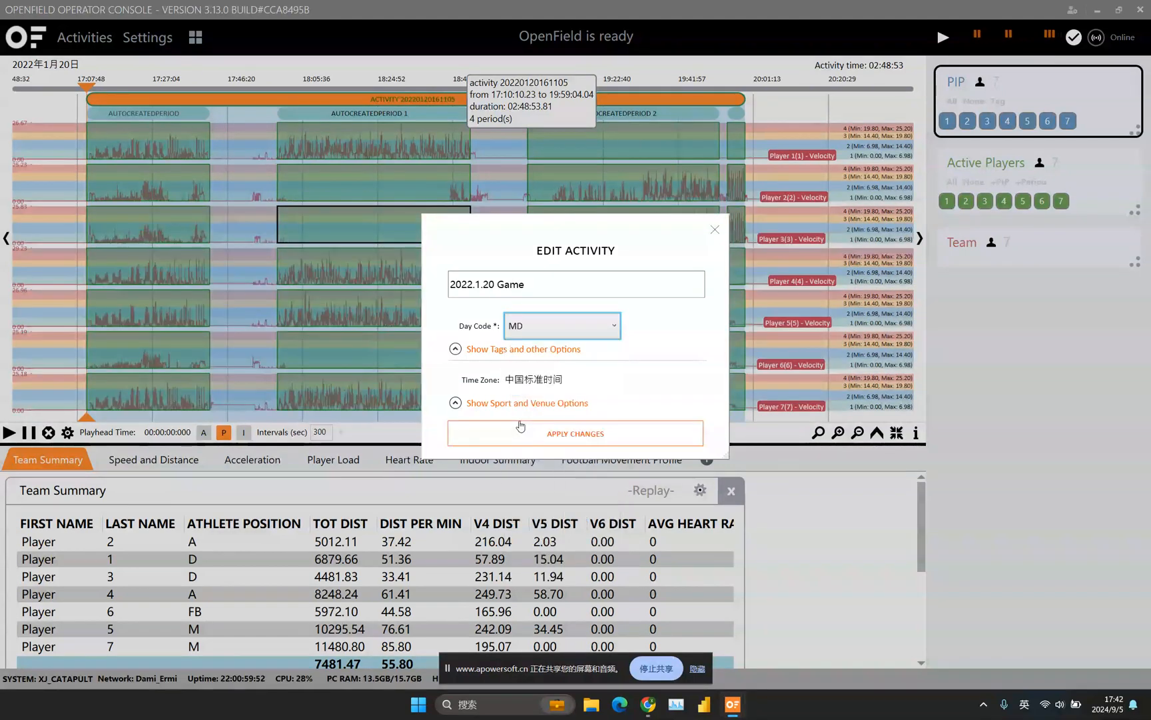
pyautogui.click(500, 350)
pyautogui.click(512, 365)
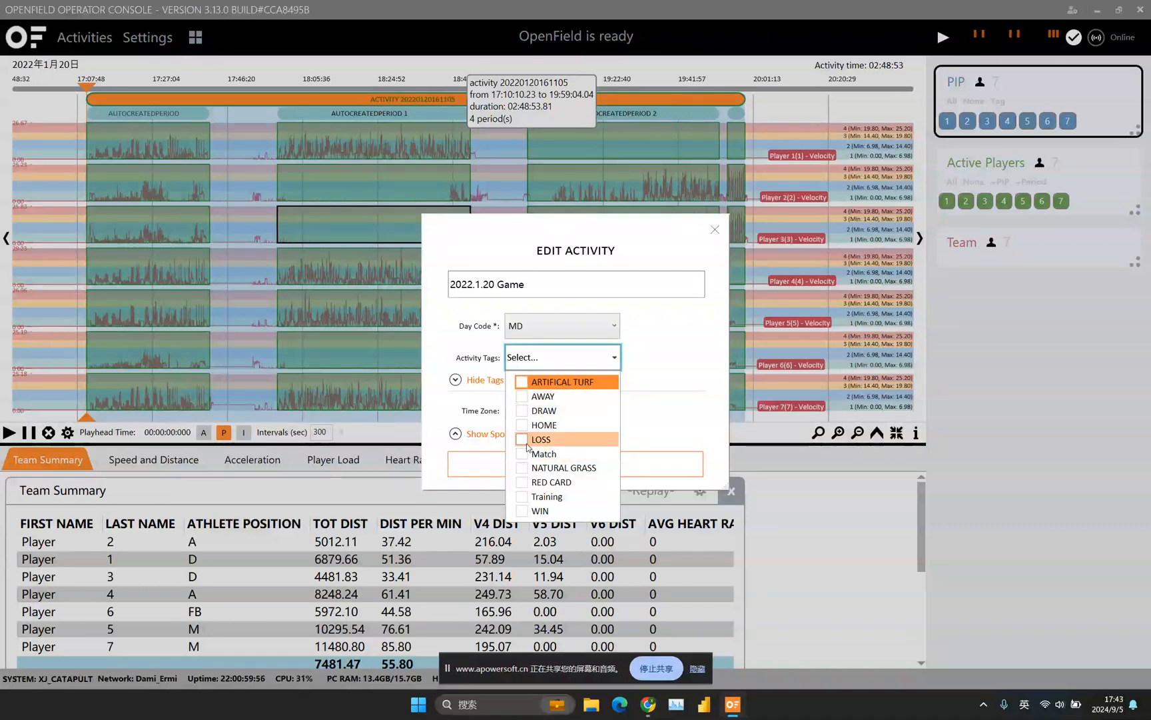
pyautogui.click(654, 362)
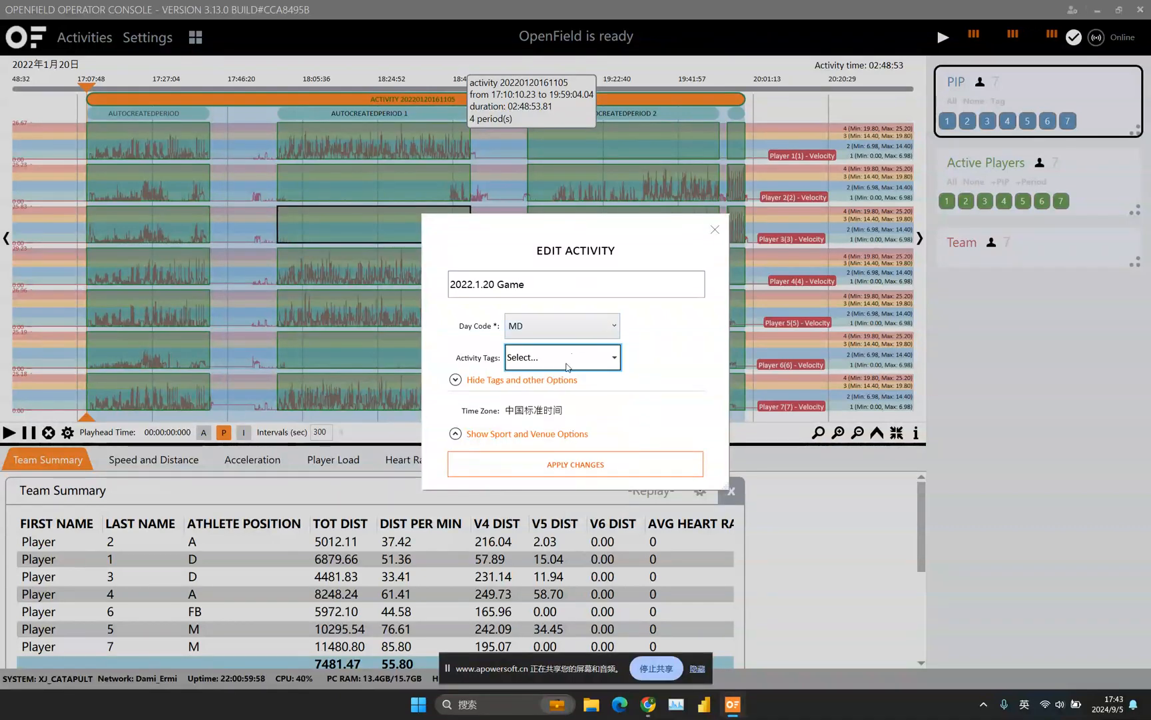
pyautogui.click(618, 464)
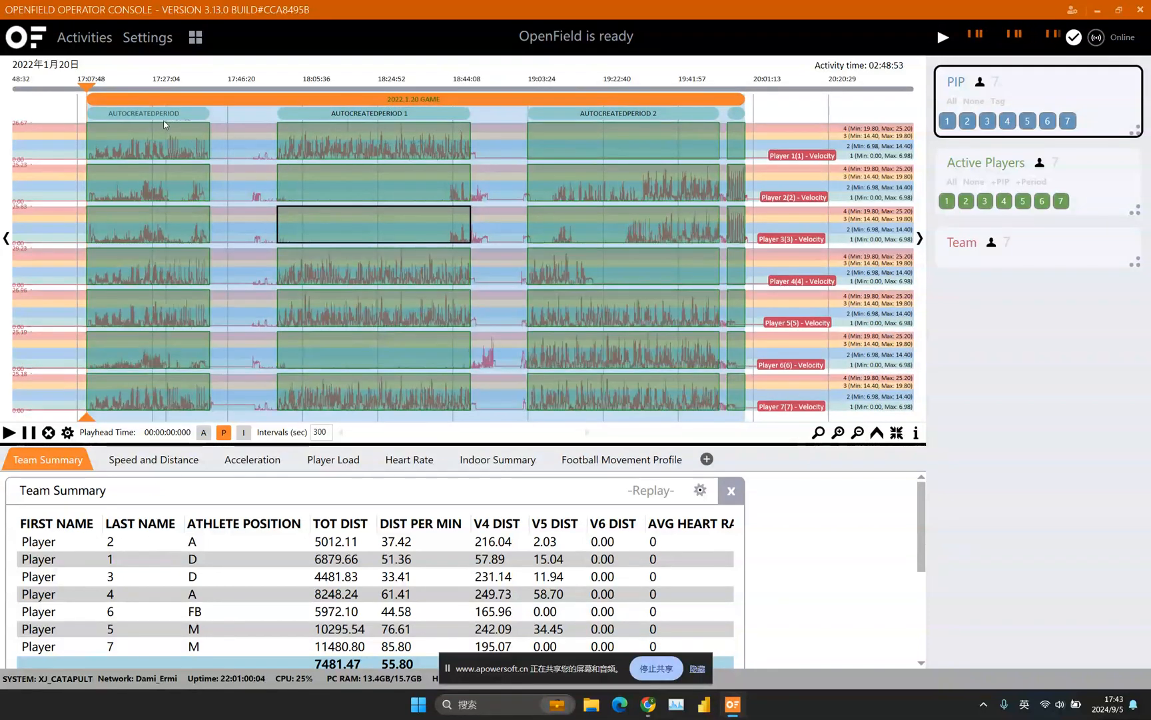
# - Rename the first period as Warm Up and apply the change
pyautogui.doubleClick(165, 119)
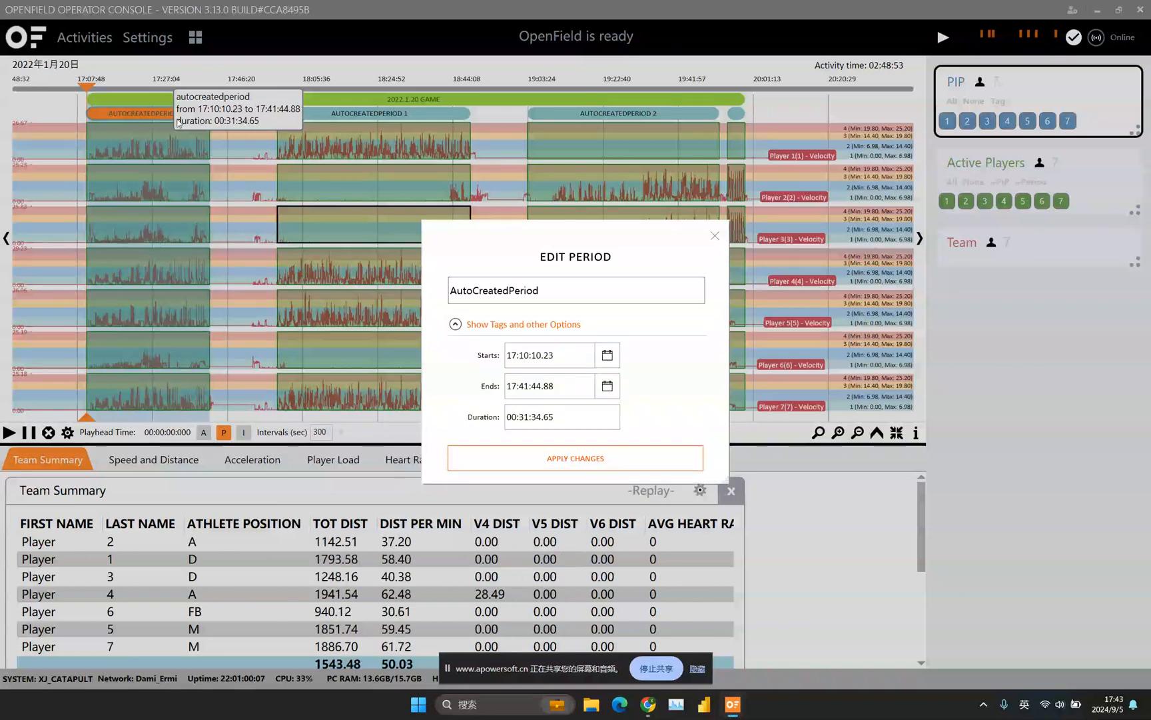
pyautogui.doubleClick(563, 295)
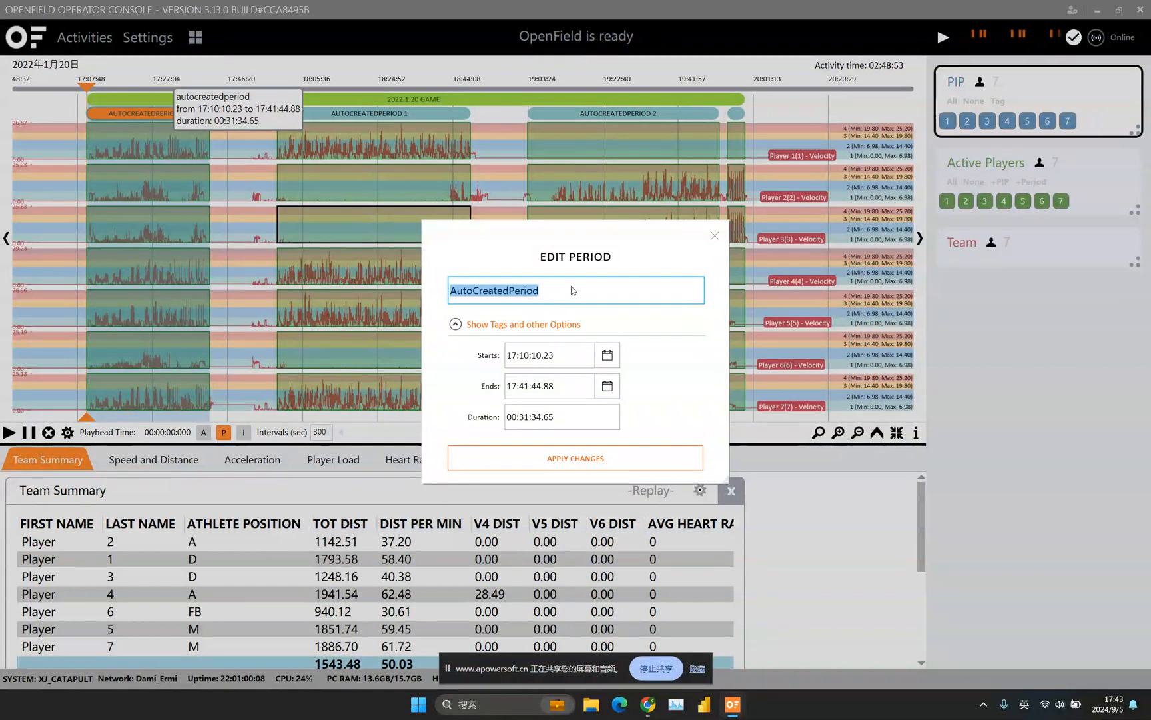
pyautogui.write('Warm Up')
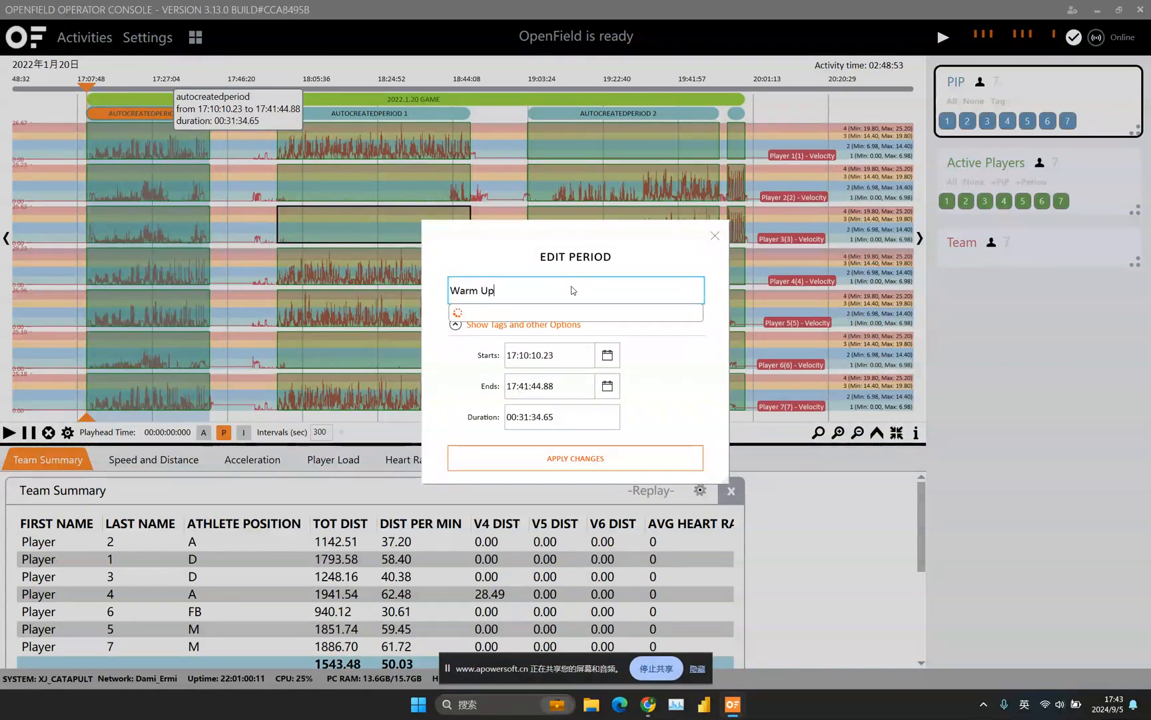
pyautogui.click(631, 460)
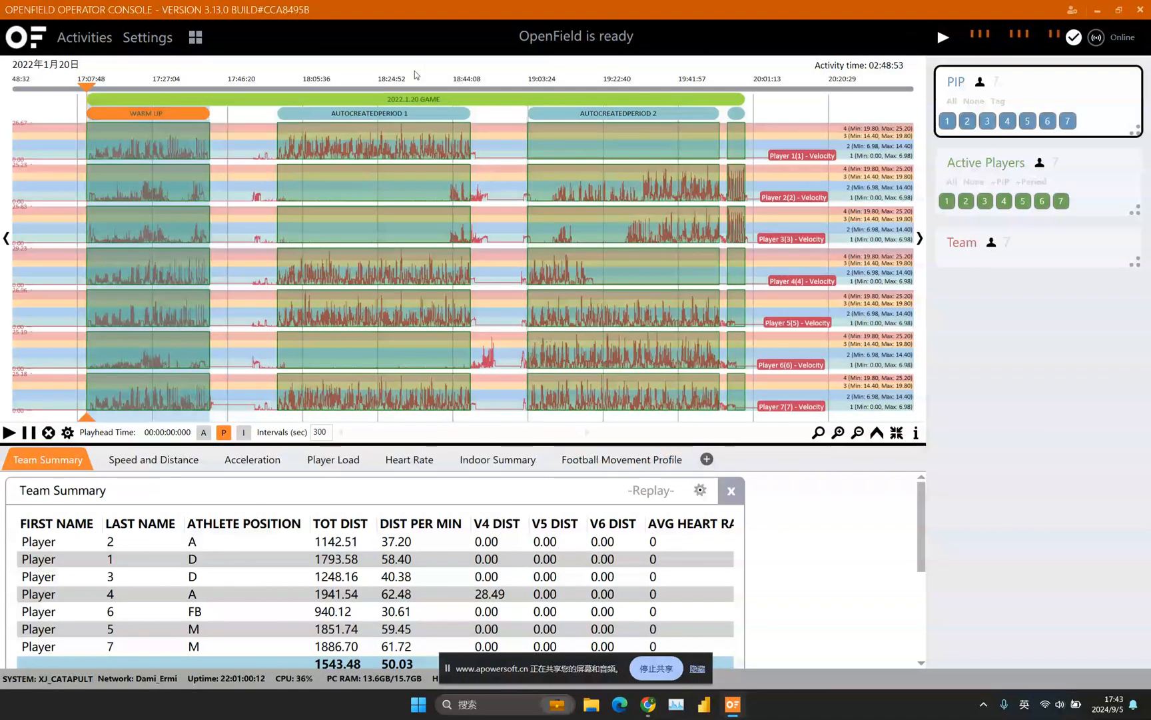
# - Rename the second period, AutoCreatedPeriod 1, as 1st Half
pyautogui.doubleClick(409, 115)
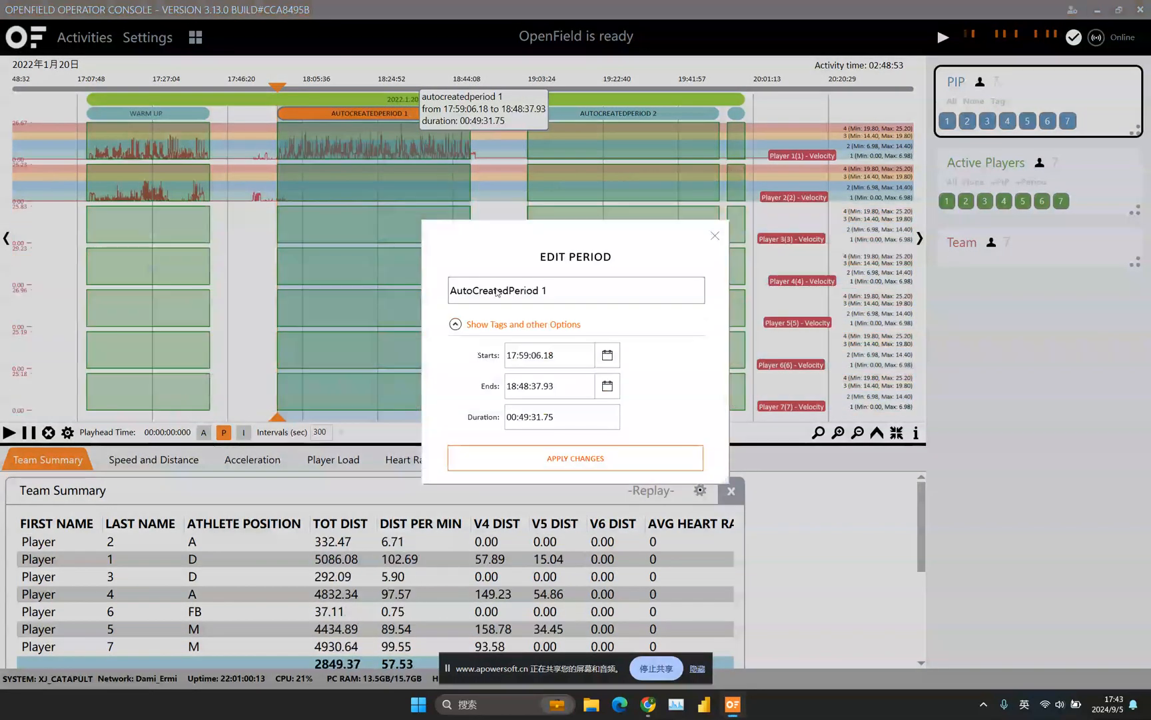
pyautogui.write('1st Half')
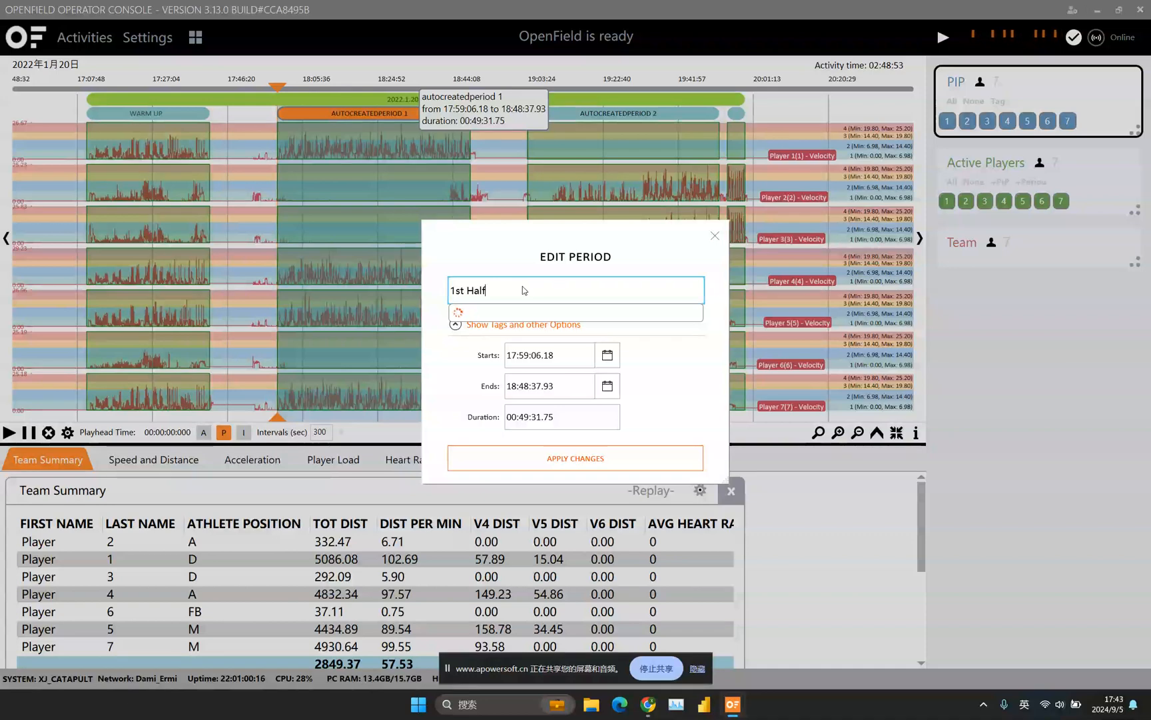
pyautogui.press('Return')
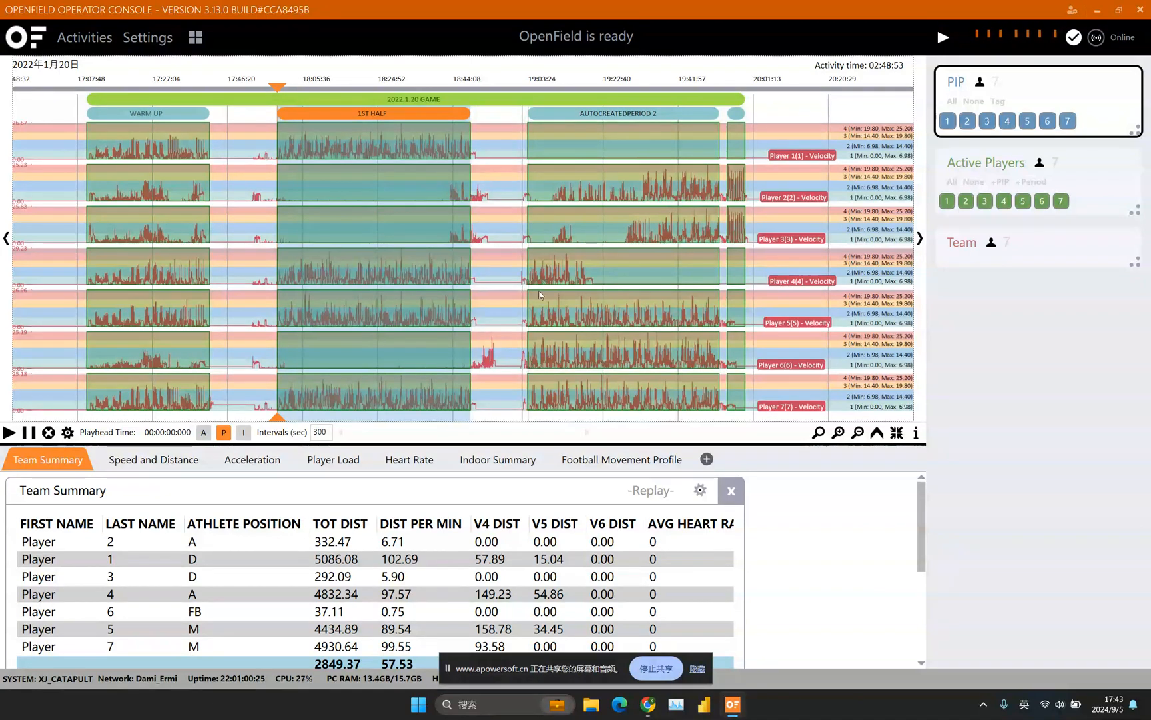
# - Edit the activity's period names together, renaming AutoCreatedPeriod 2 as 2nd Half and AutoCreatedPeriod 3 as Top-Up
pyautogui.rightClick(504, 100)
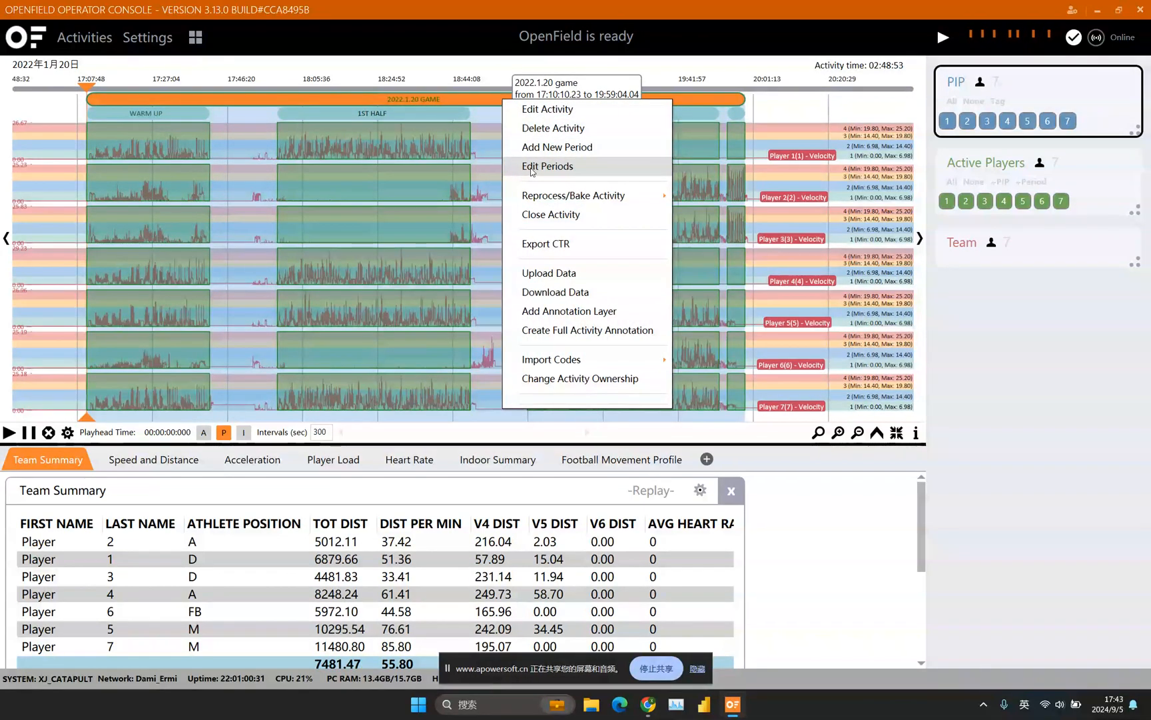
pyautogui.click(531, 167)
pyautogui.moveTo(547, 367); pyautogui.dragTo(466, 367)
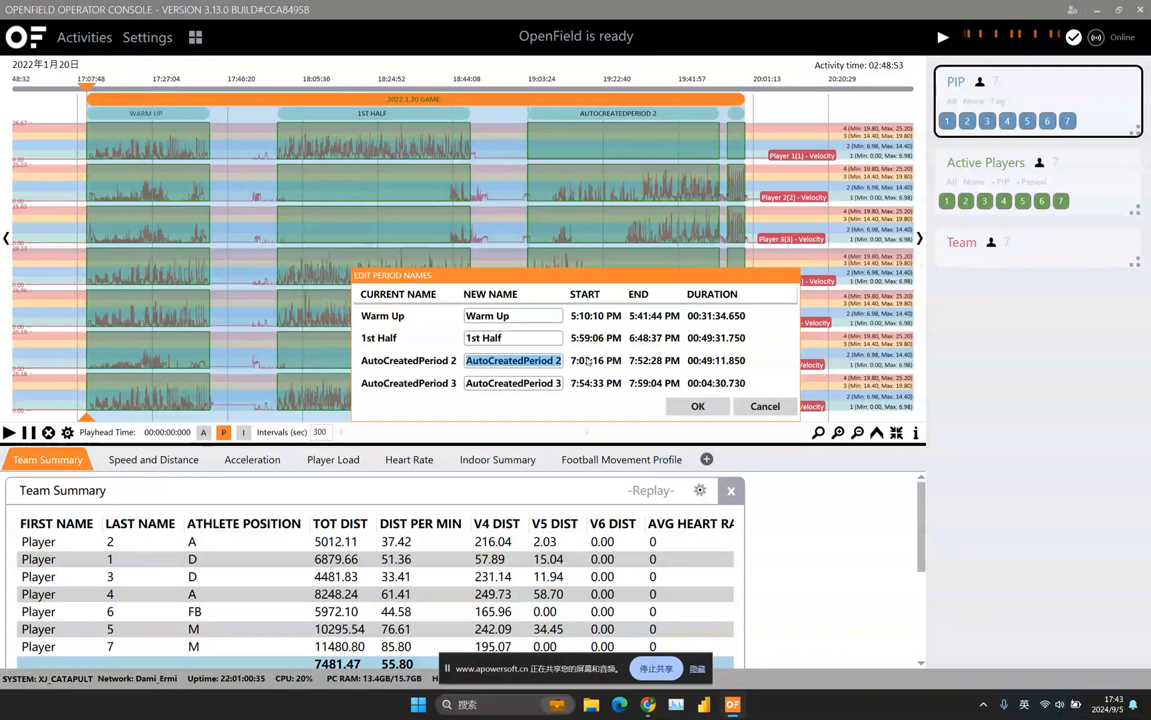
pyautogui.write('2nd Half')
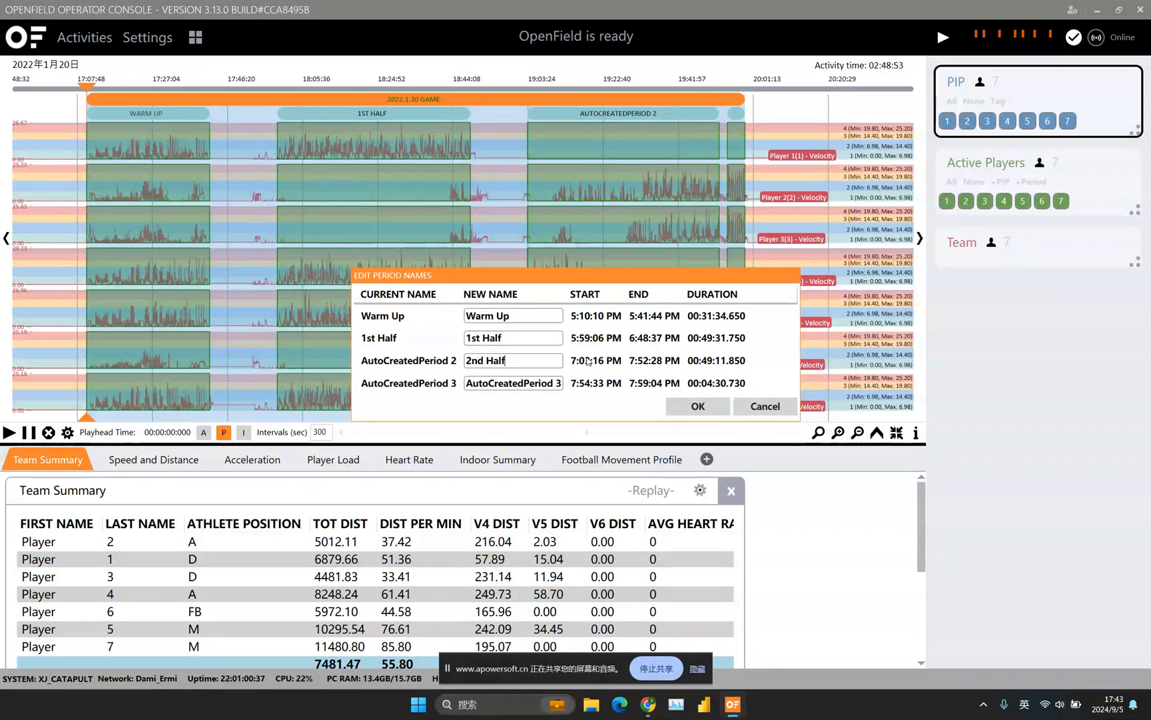
pyautogui.click(544, 386)
pyautogui.write('T')
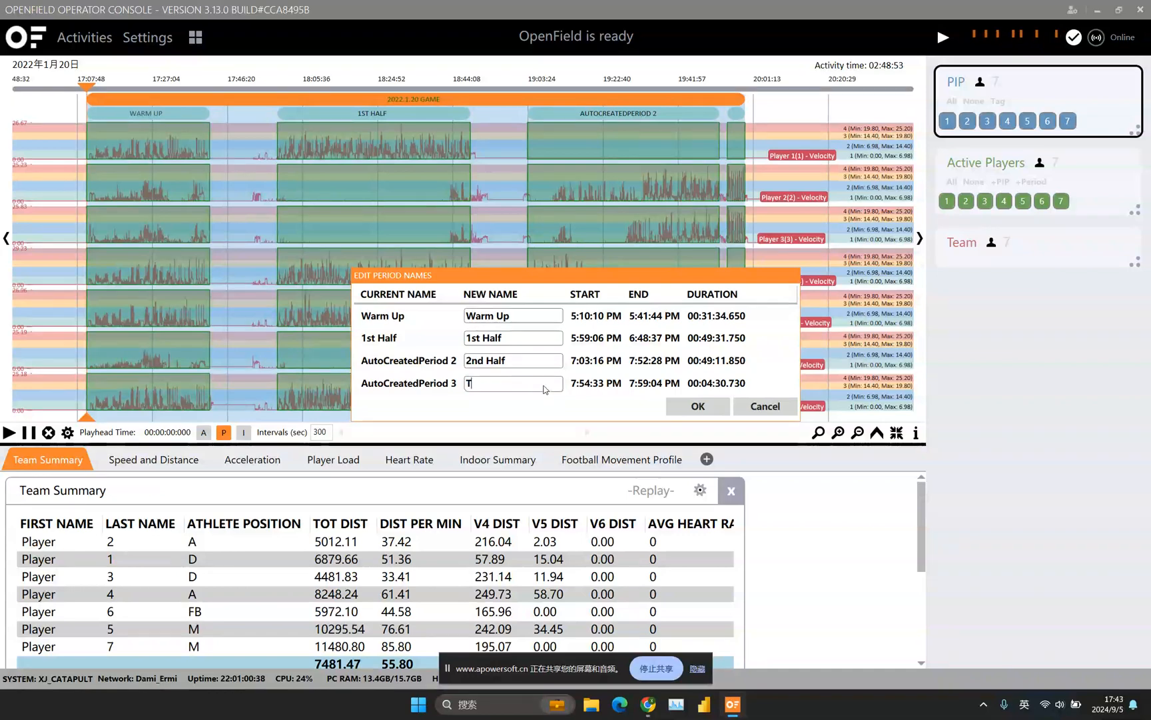
pyautogui.write('op-up')
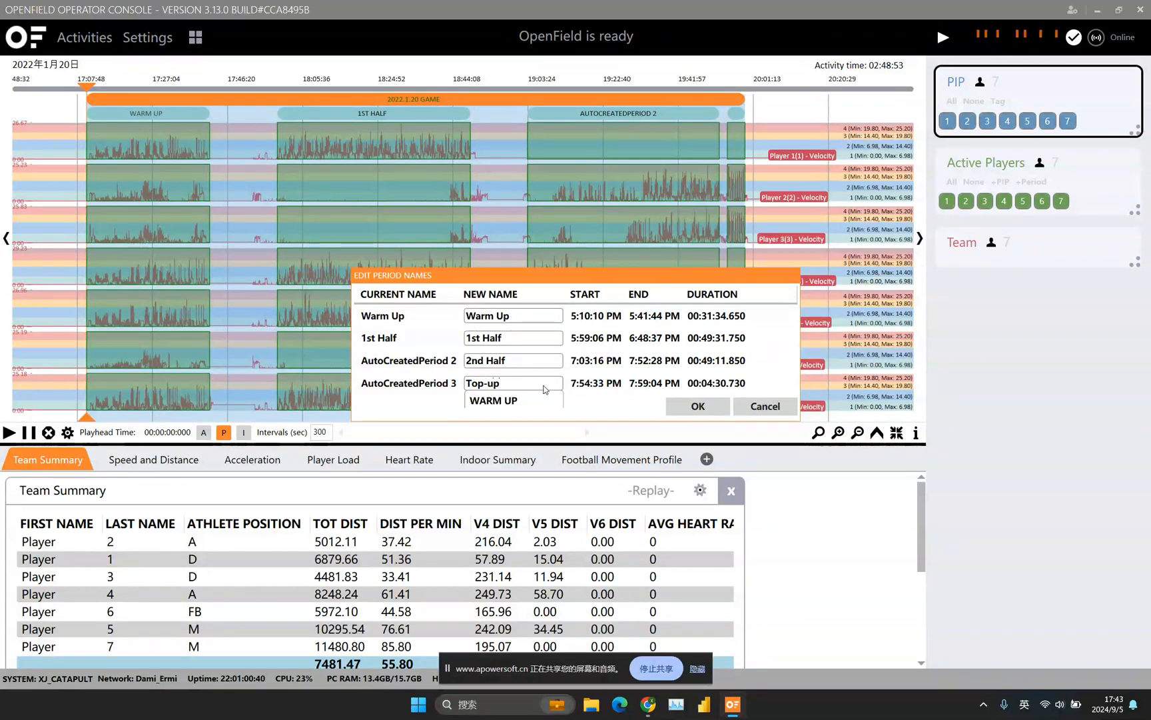
pyautogui.press('BackSpace')
pyautogui.press('BackSpace')
pyautogui.write('Up')
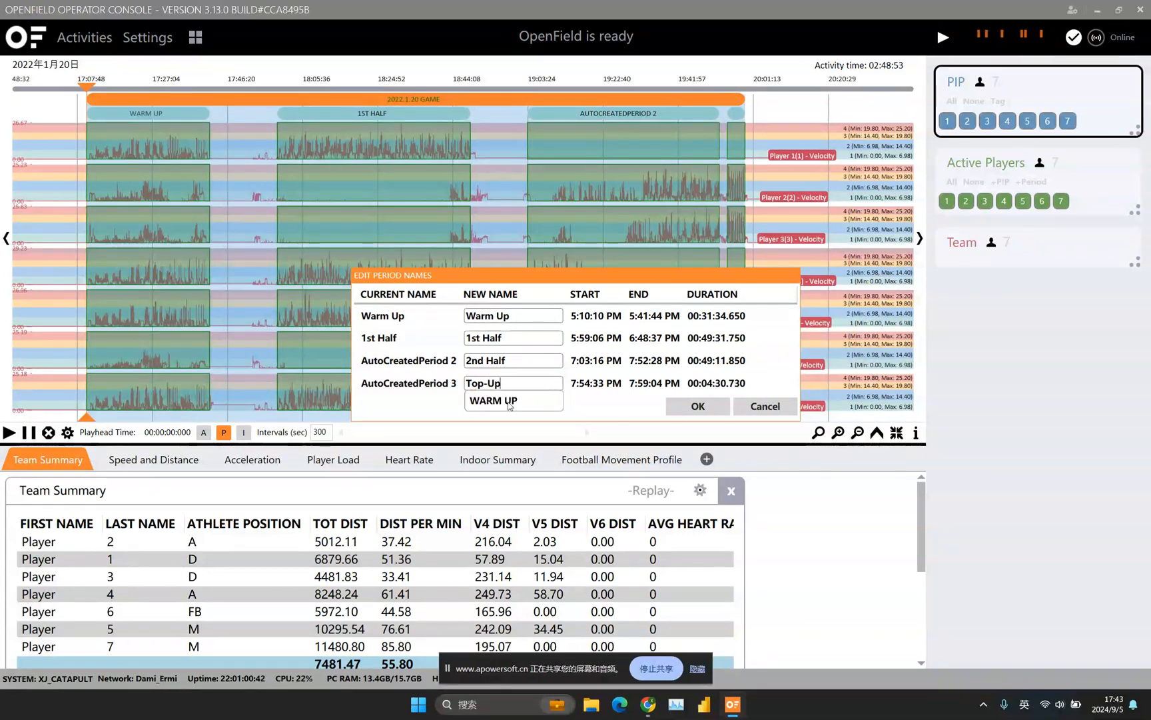
pyautogui.click(687, 407)
# - Delete players 2, 3 and 6 from the players in the 1st Half period
pyautogui.scroll(2, 785, 142)
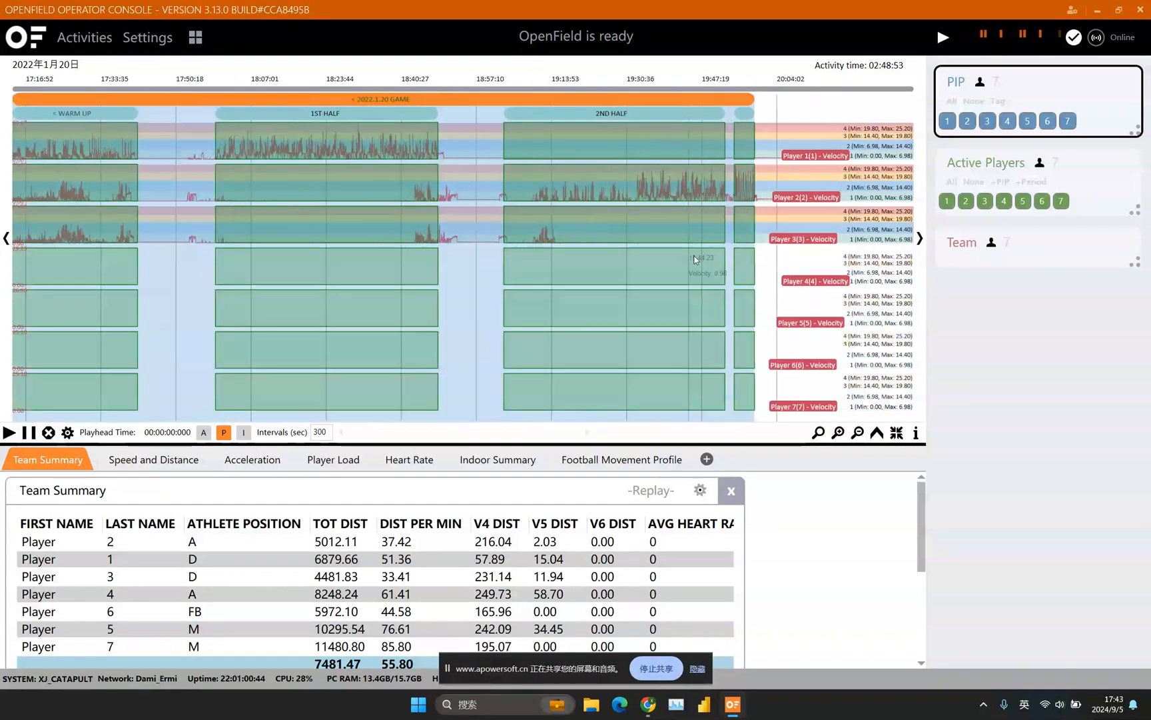
pyautogui.scroll(-2, 309, 202)
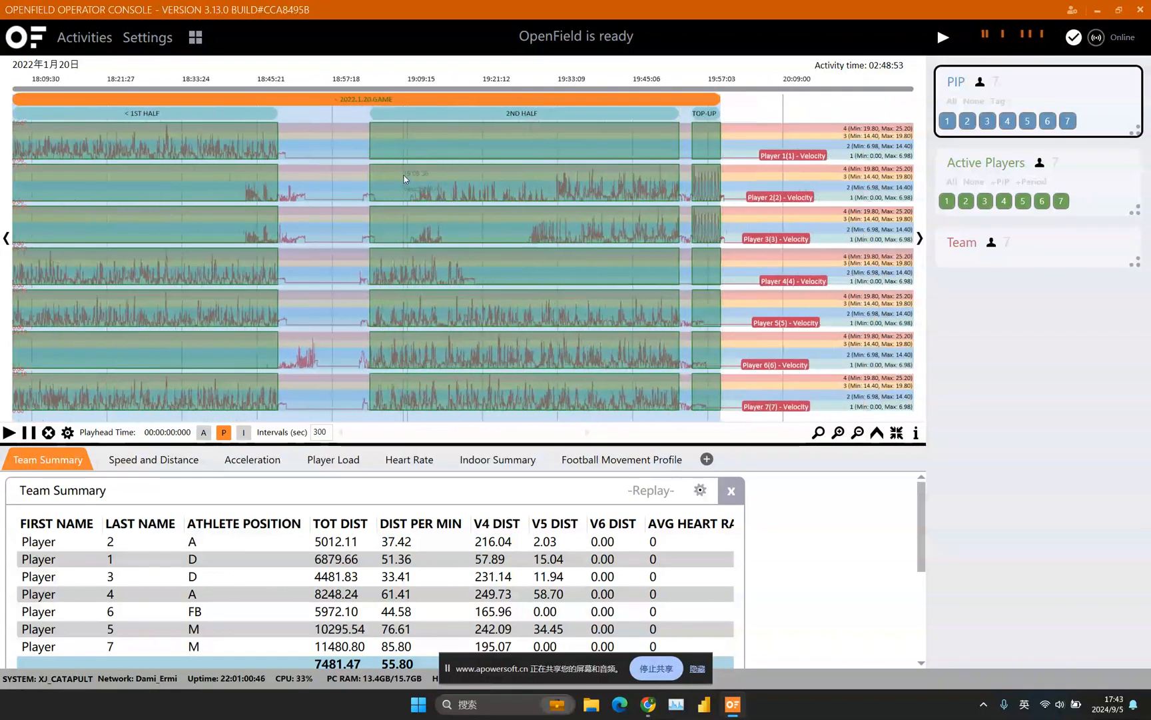
pyautogui.moveTo(308, 210); pyautogui.dragTo(409, 221)
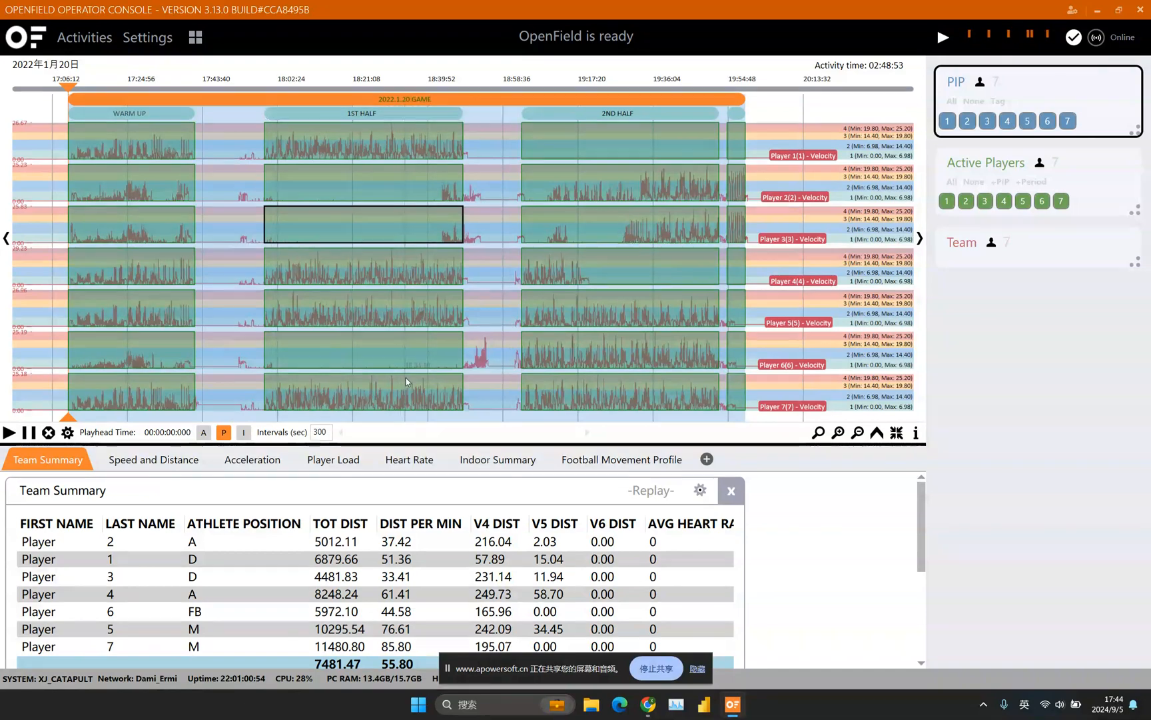
pyautogui.click(360, 119)
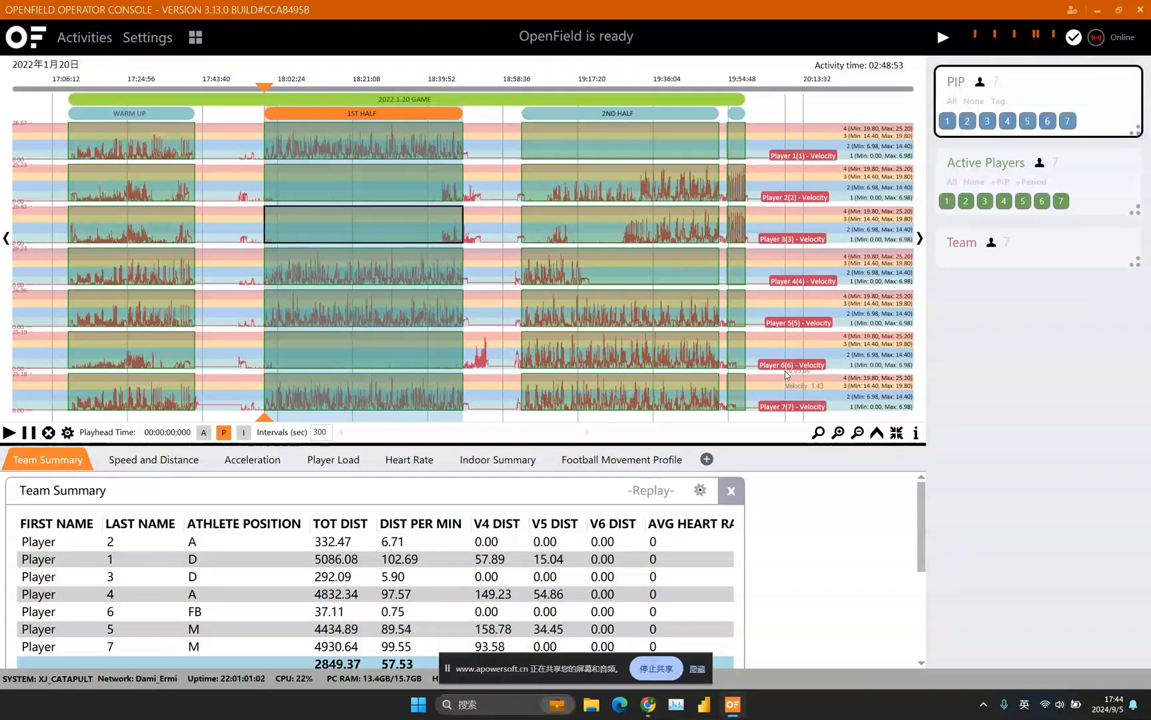
pyautogui.click(354, 114)
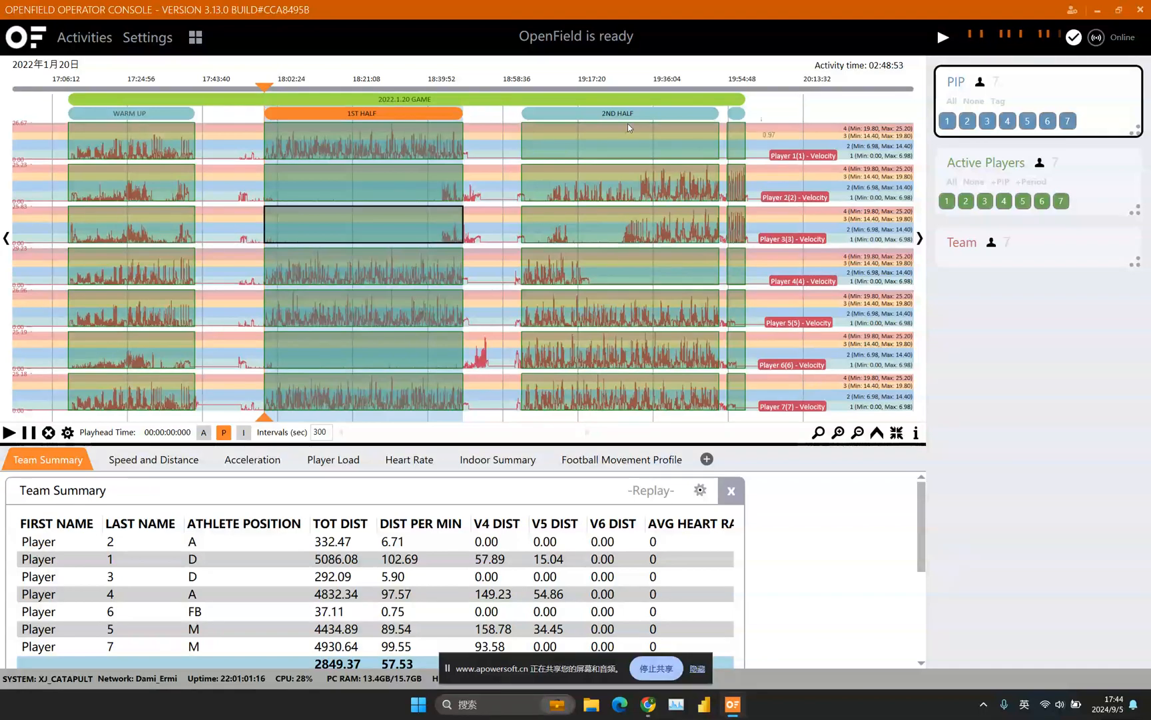
pyautogui.moveTo(394, 120)
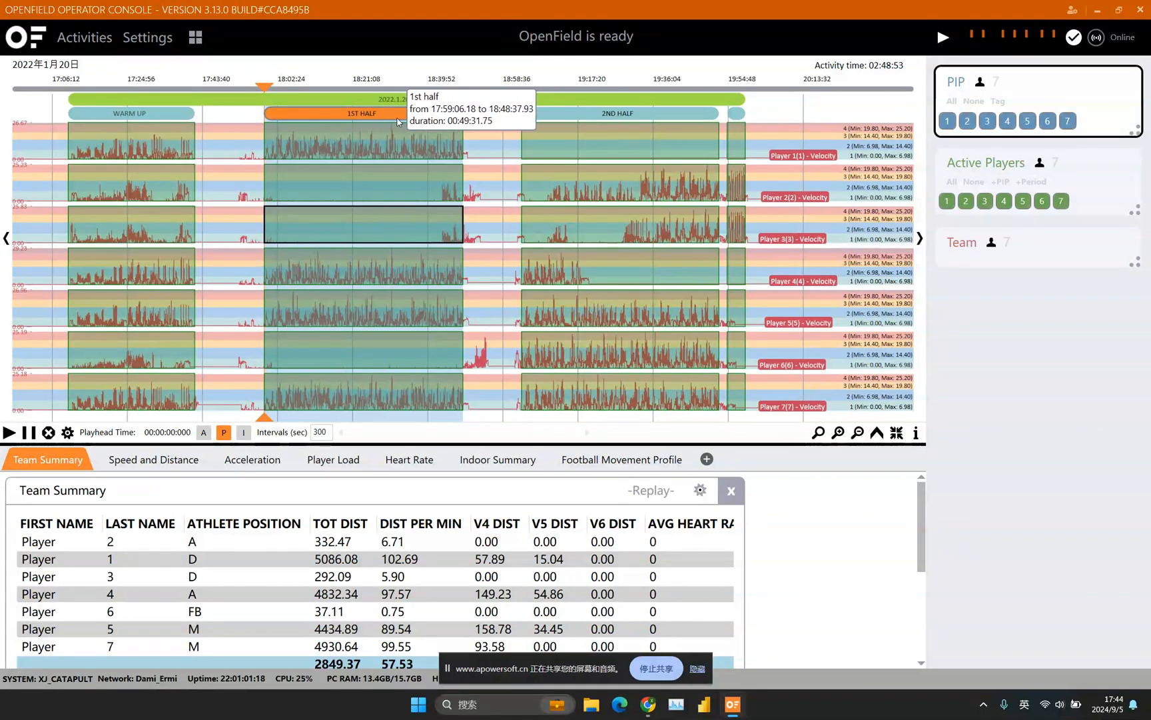
pyautogui.click(387, 117)
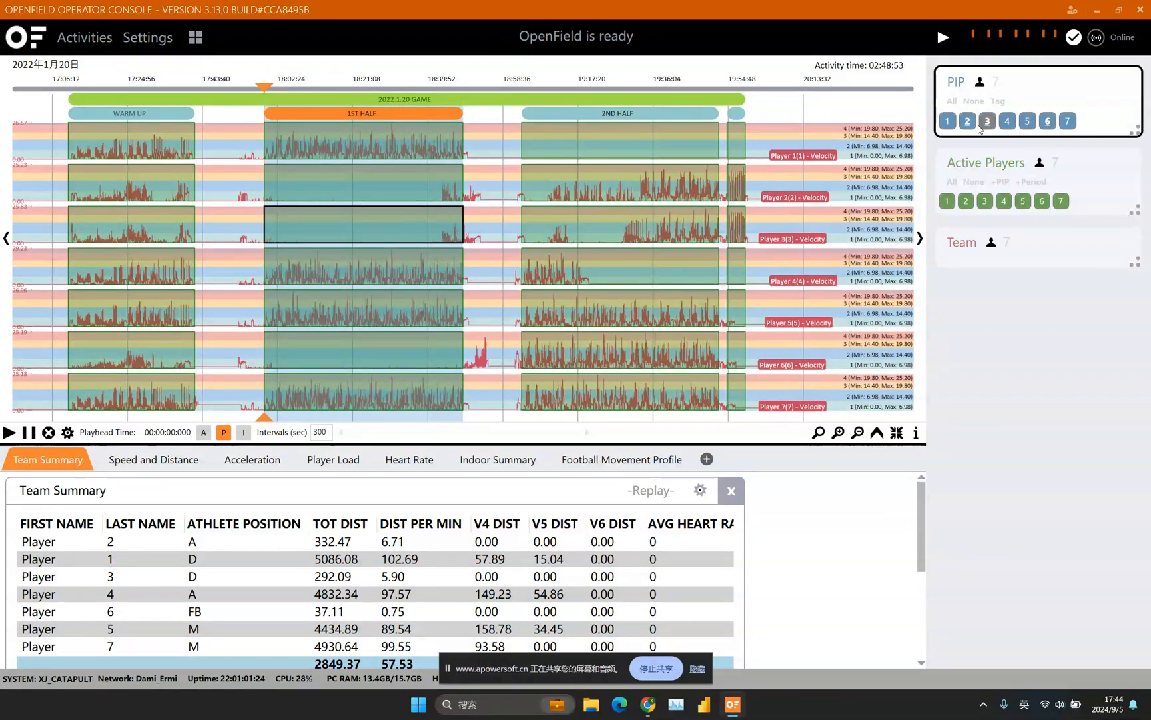
pyautogui.rightClick(1047, 124)
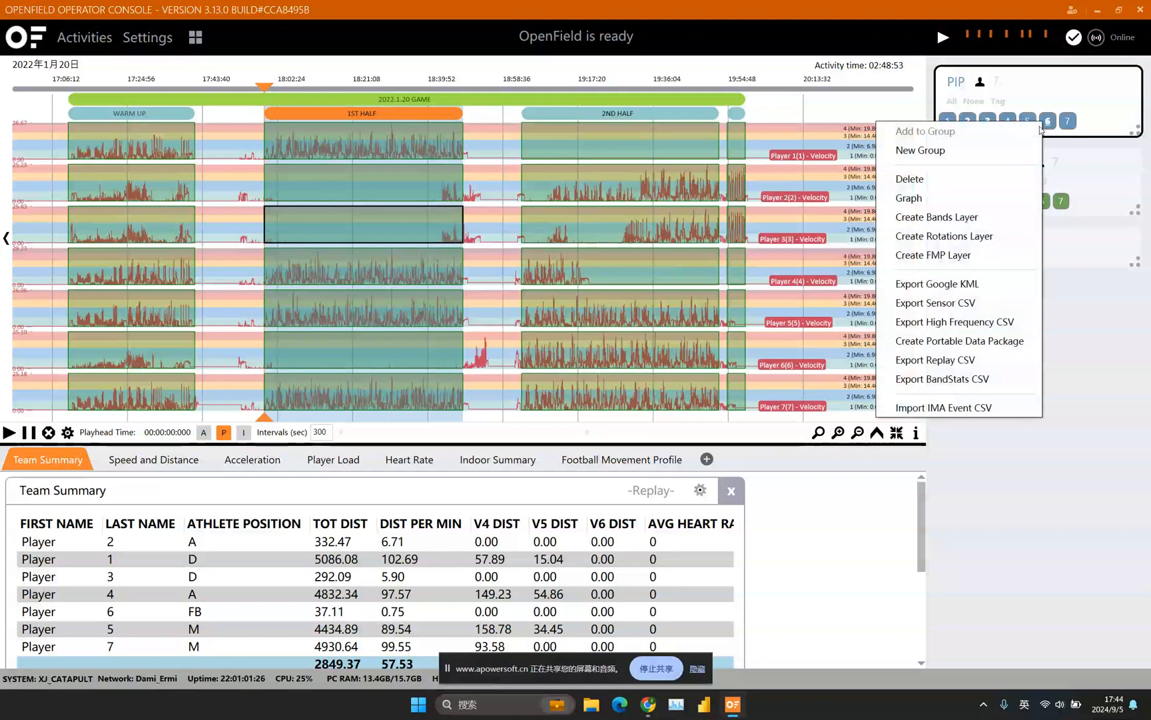
pyautogui.click(951, 186)
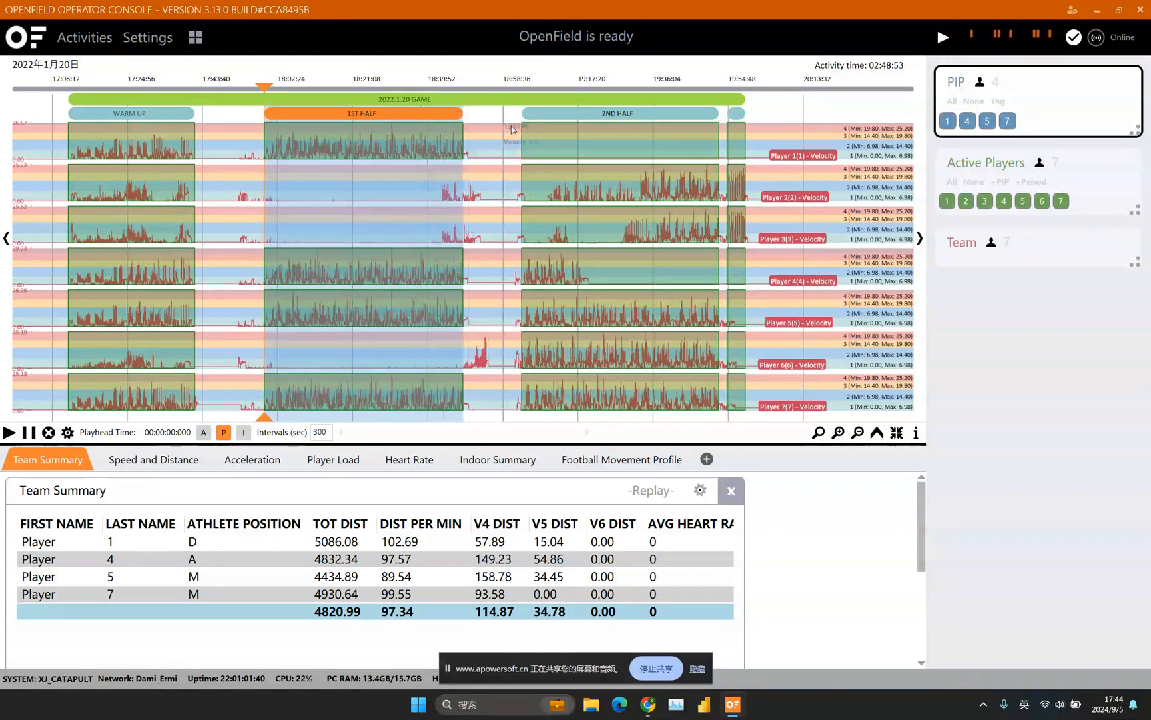
# - Delete player 1 from the players in the 2nd Half period
pyautogui.click(606, 113)
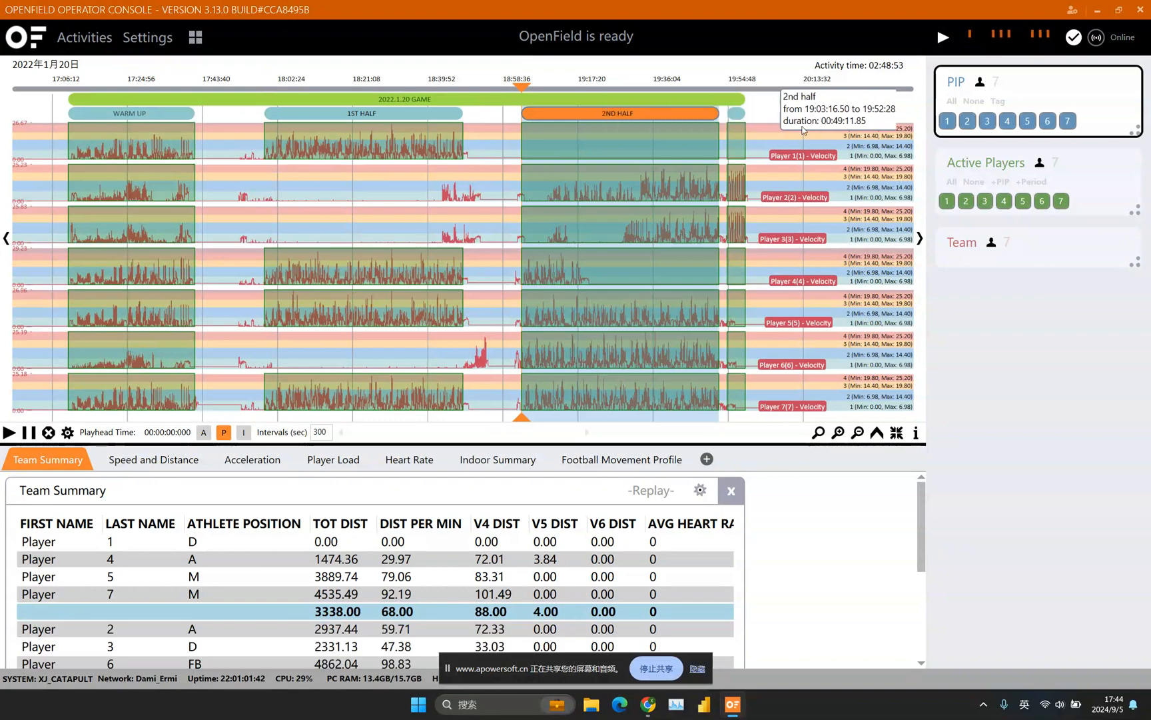
pyautogui.rightClick(952, 127)
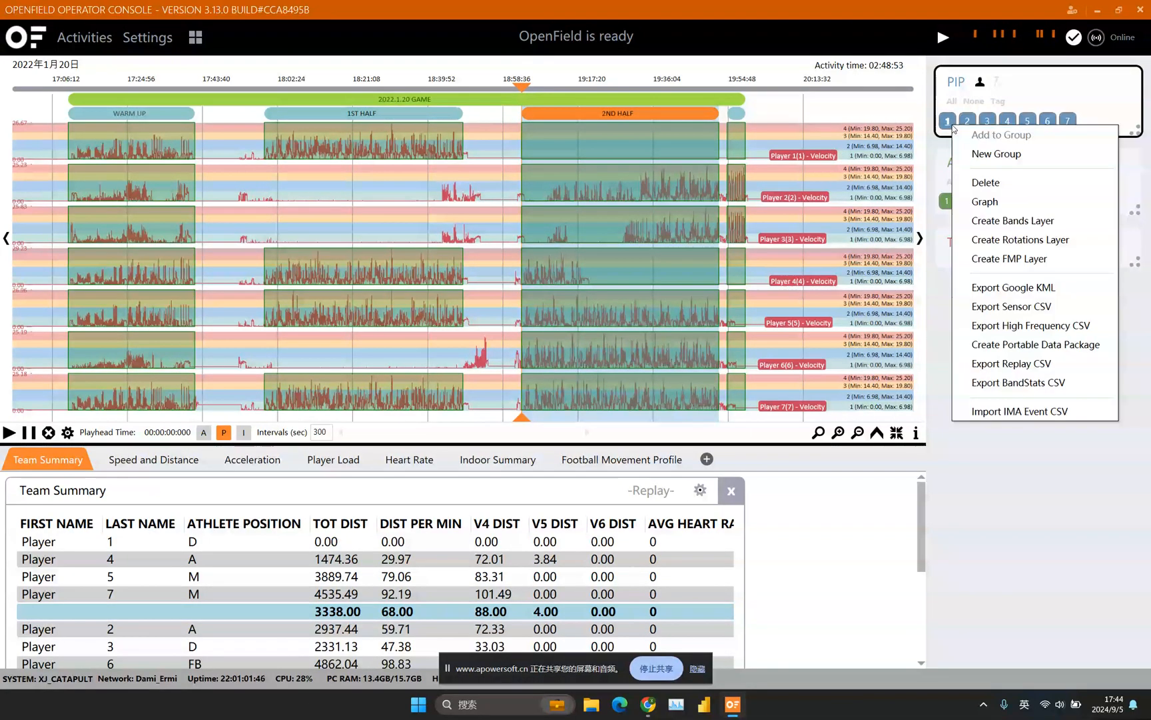
pyautogui.click(986, 183)
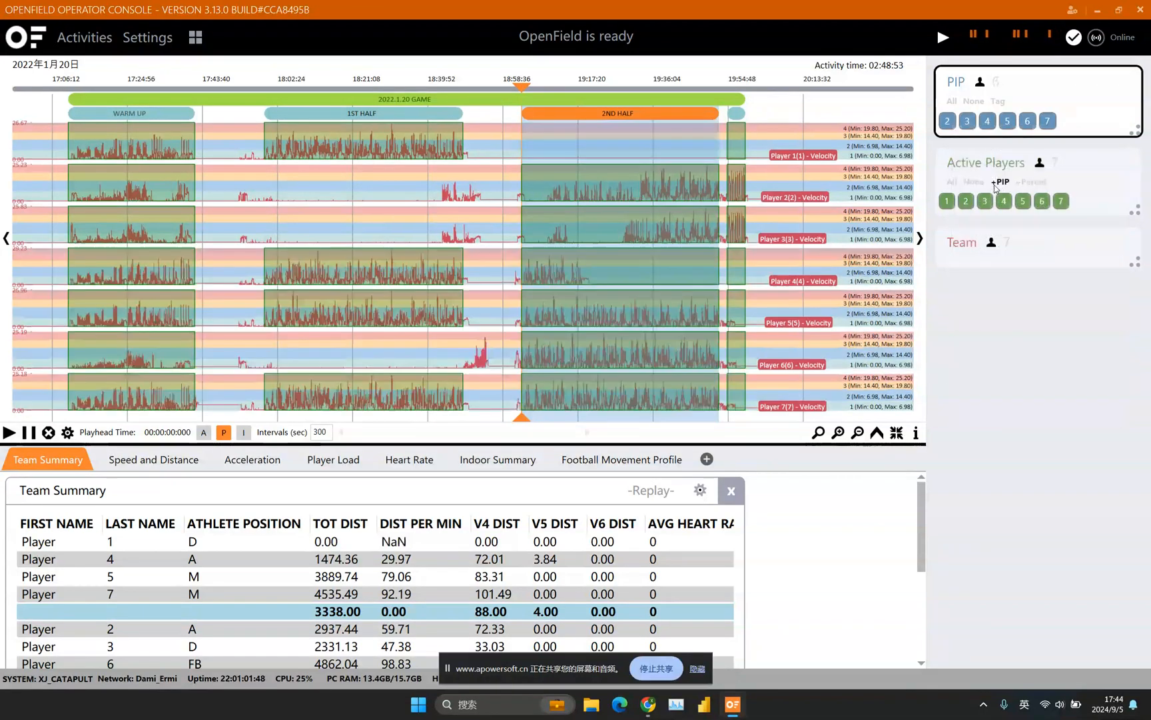
# - Delete players 1, 4, 5, 6 and 7 from the Top-Up period, keeping only players 2 and 3
pyautogui.click(737, 114)
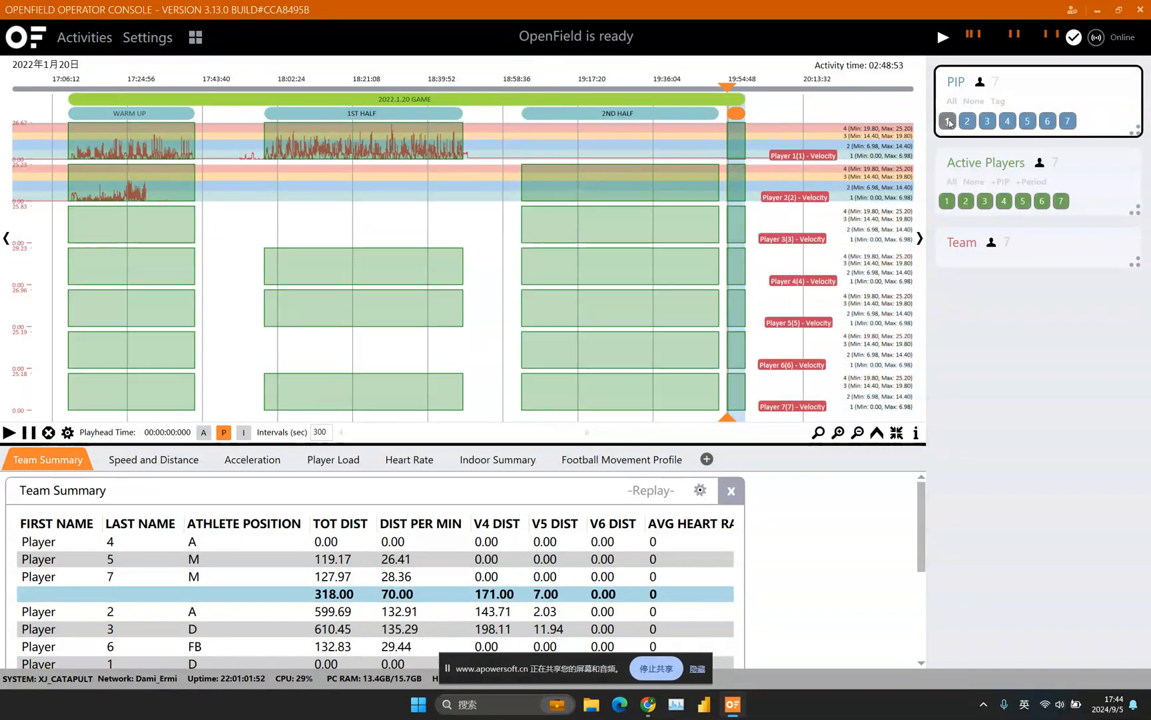
pyautogui.click(1007, 123)
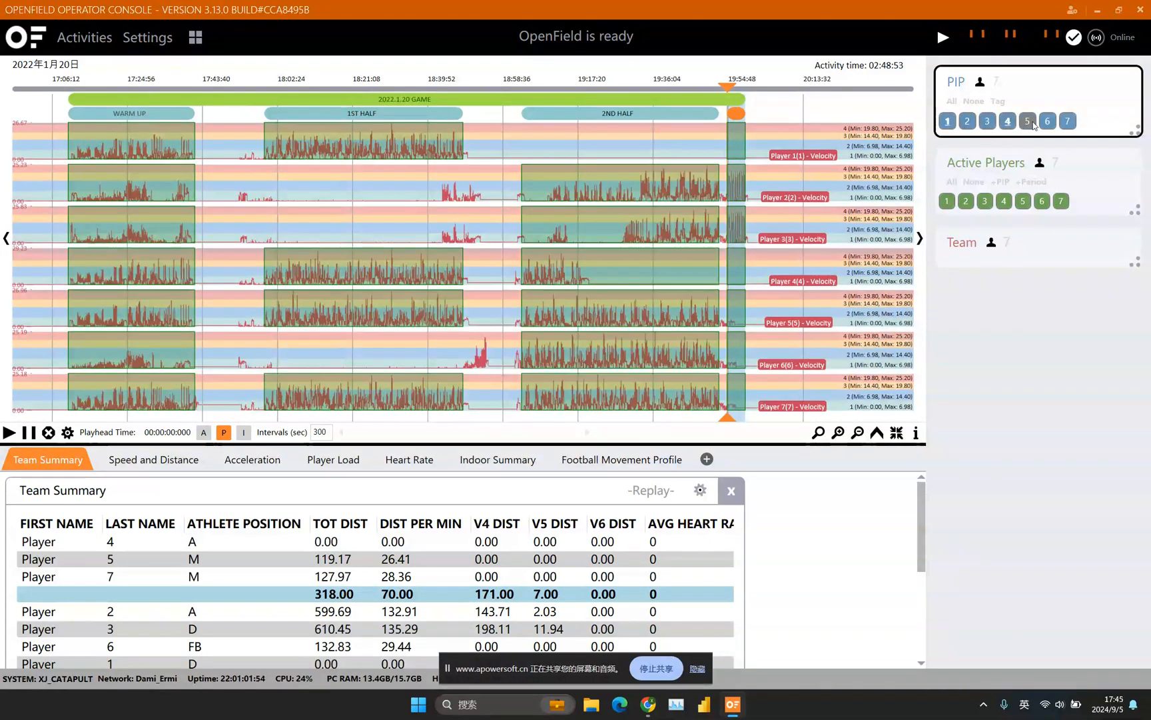
pyautogui.rightClick(1068, 126)
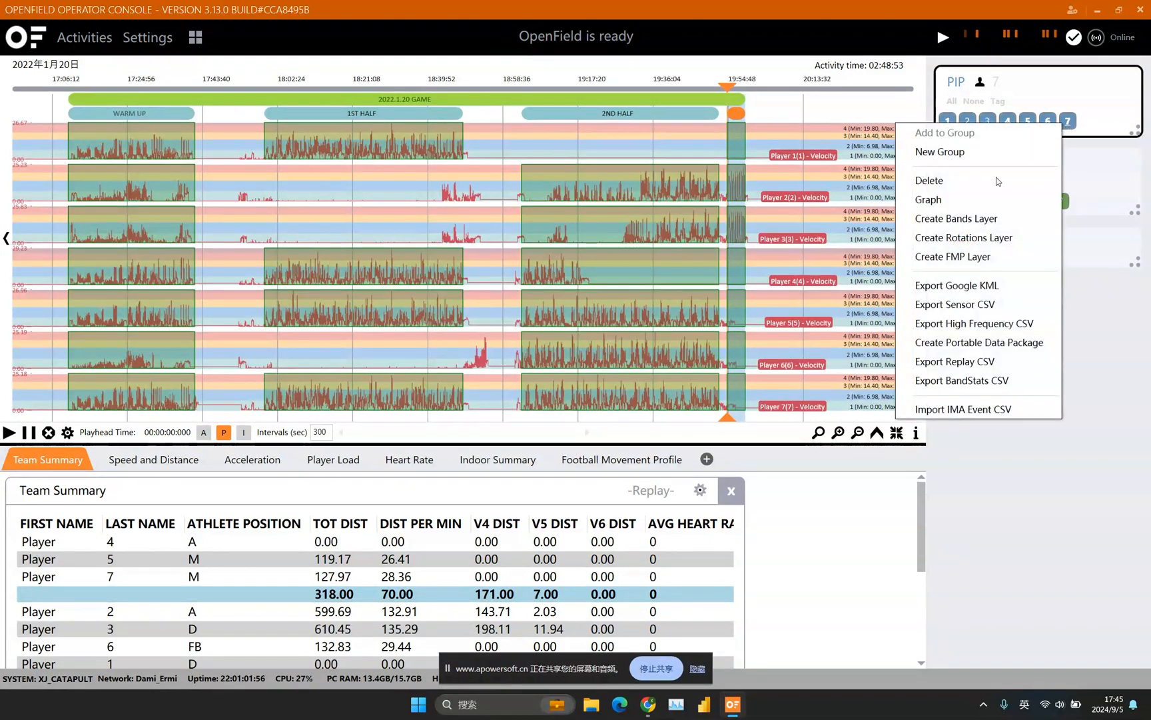
pyautogui.click(993, 179)
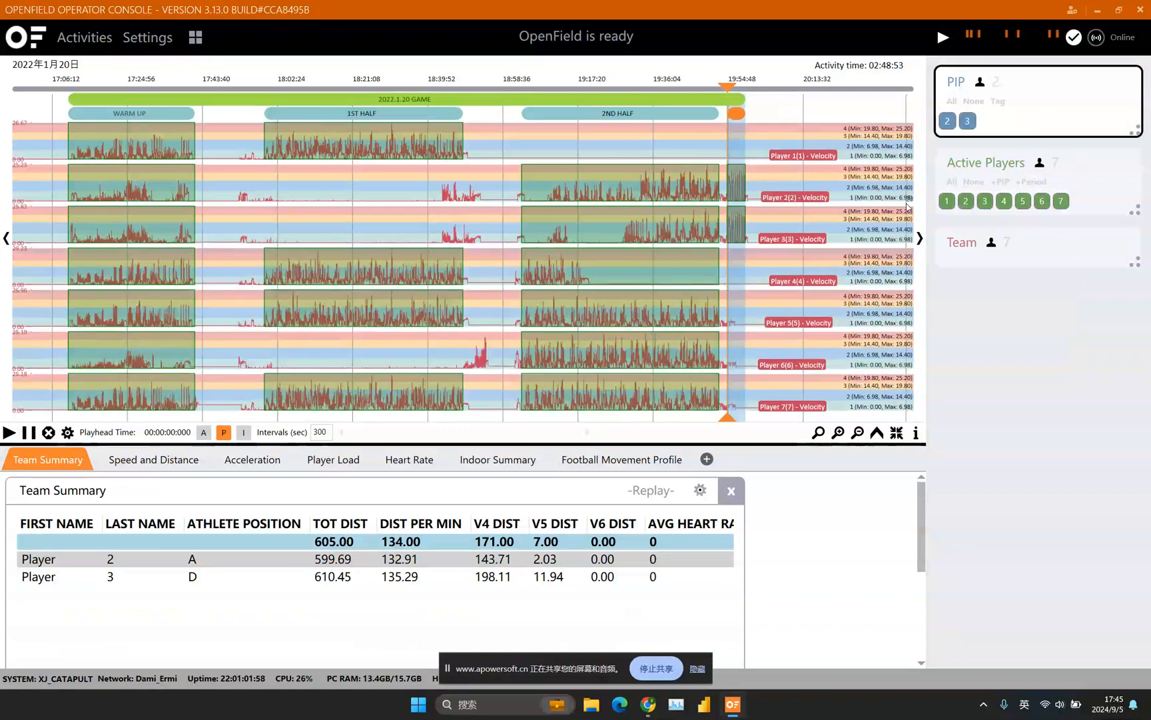
# - Cut player 2's time in the 2nd Half from the period's start to about 19:32, when sustained match activity begins
pyautogui.scroll(2, 729, 260)
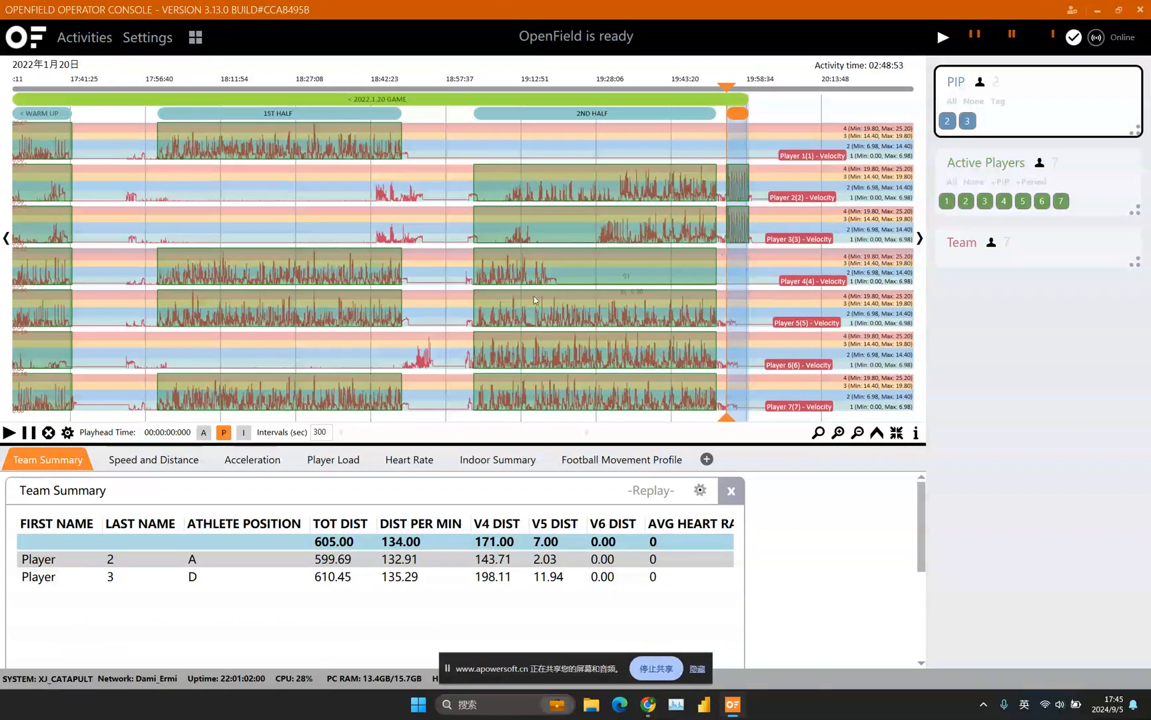
pyautogui.scroll(2, 710, 308)
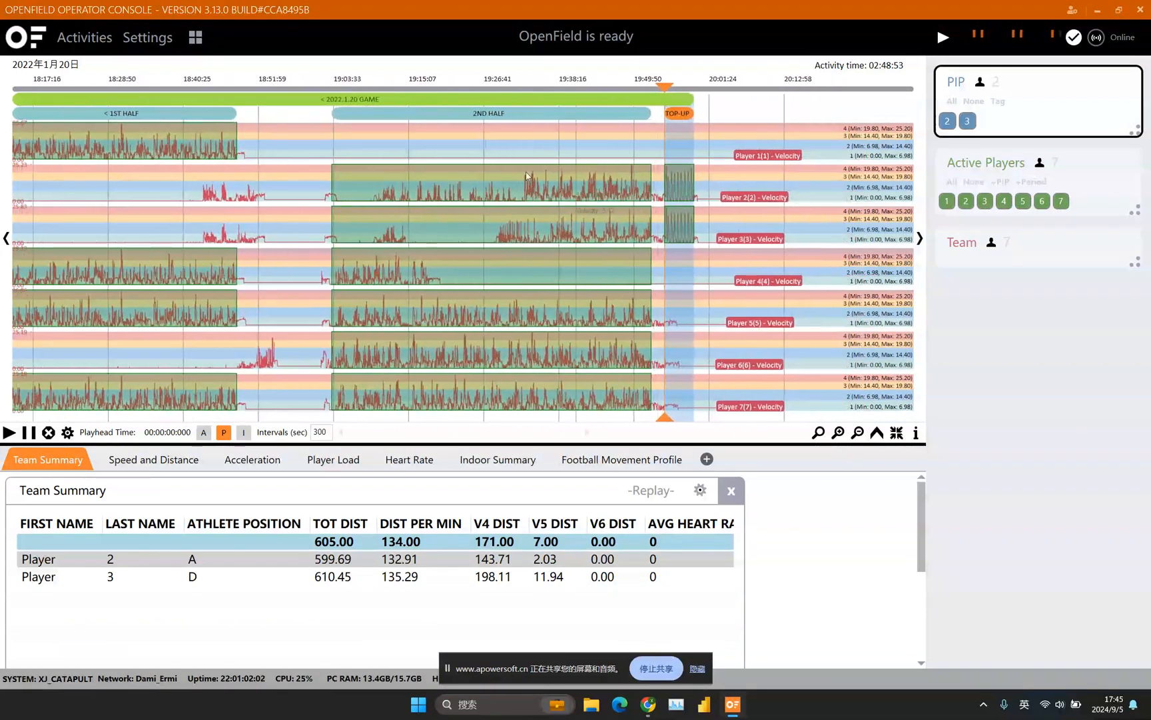
pyautogui.click(492, 119)
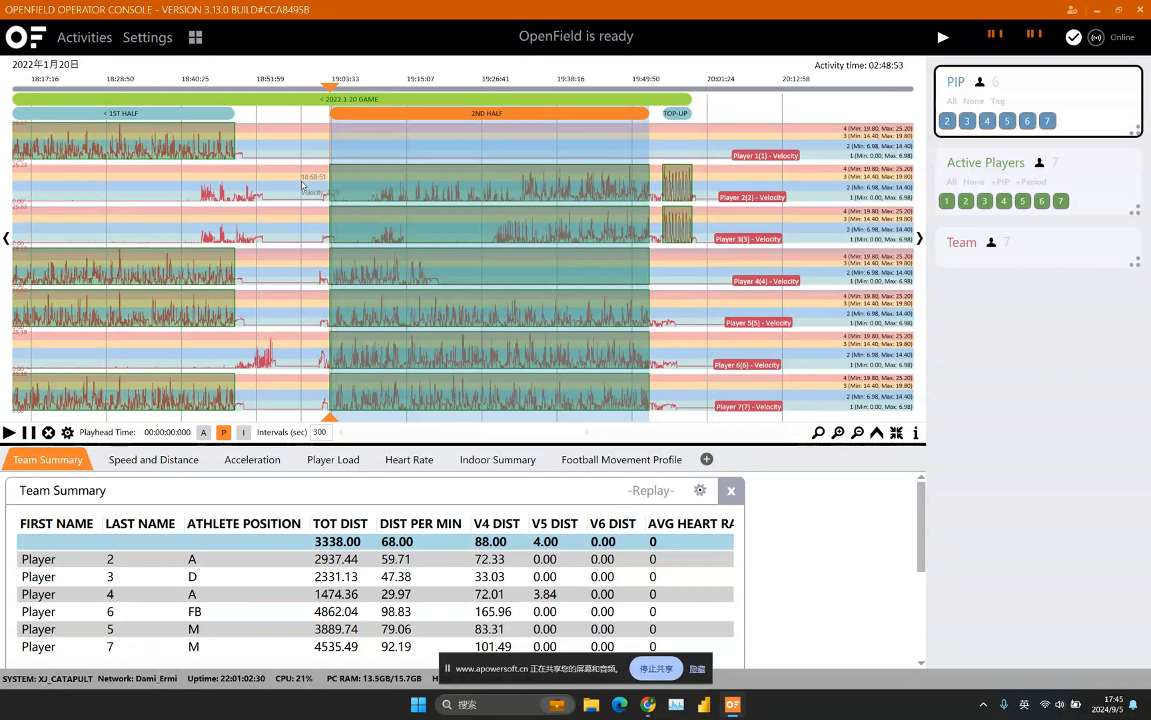
pyautogui.moveTo(302, 185); pyautogui.dragTo(520, 189)
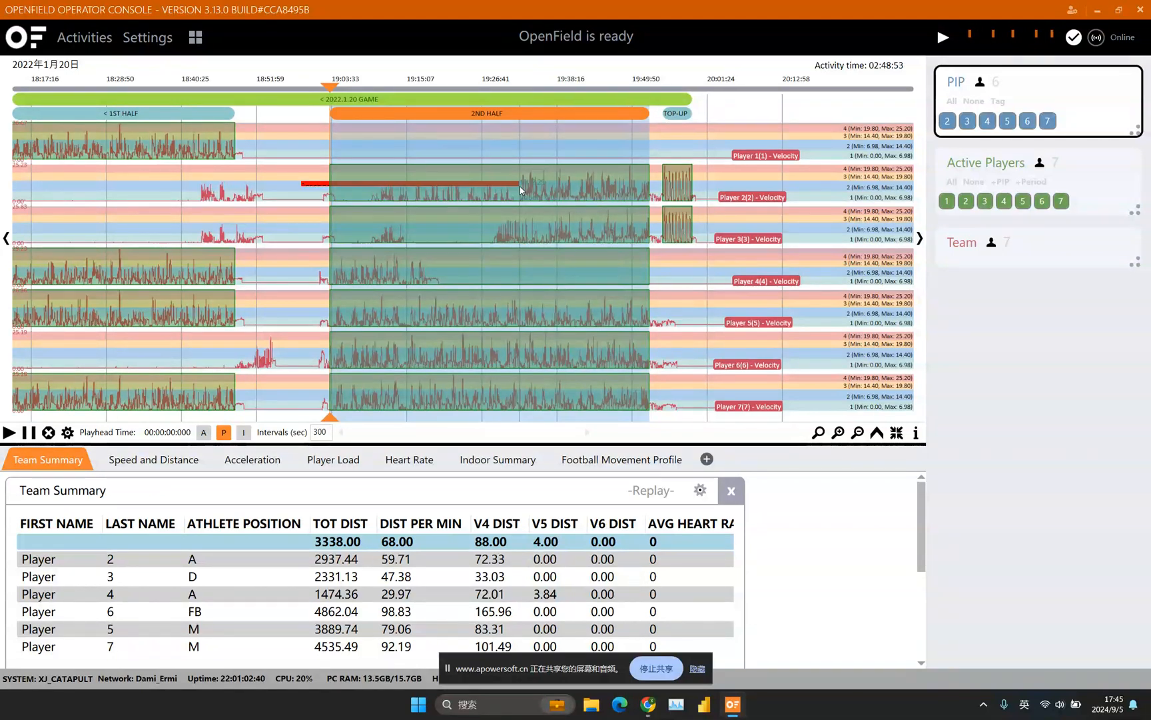
pyautogui.moveTo(520, 188); pyautogui.dragTo(521, 202)
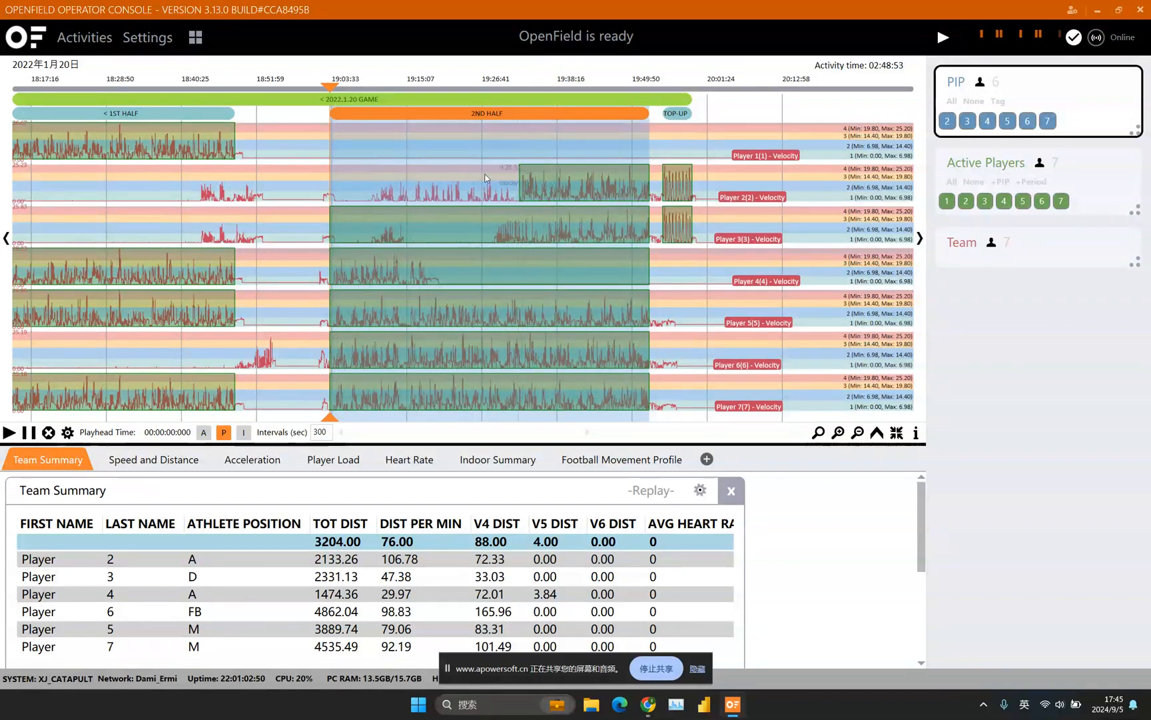
# - Cut player 3's time in the 2nd Half from the period's start to about 19:37
pyautogui.scroll(3, 612, 245)
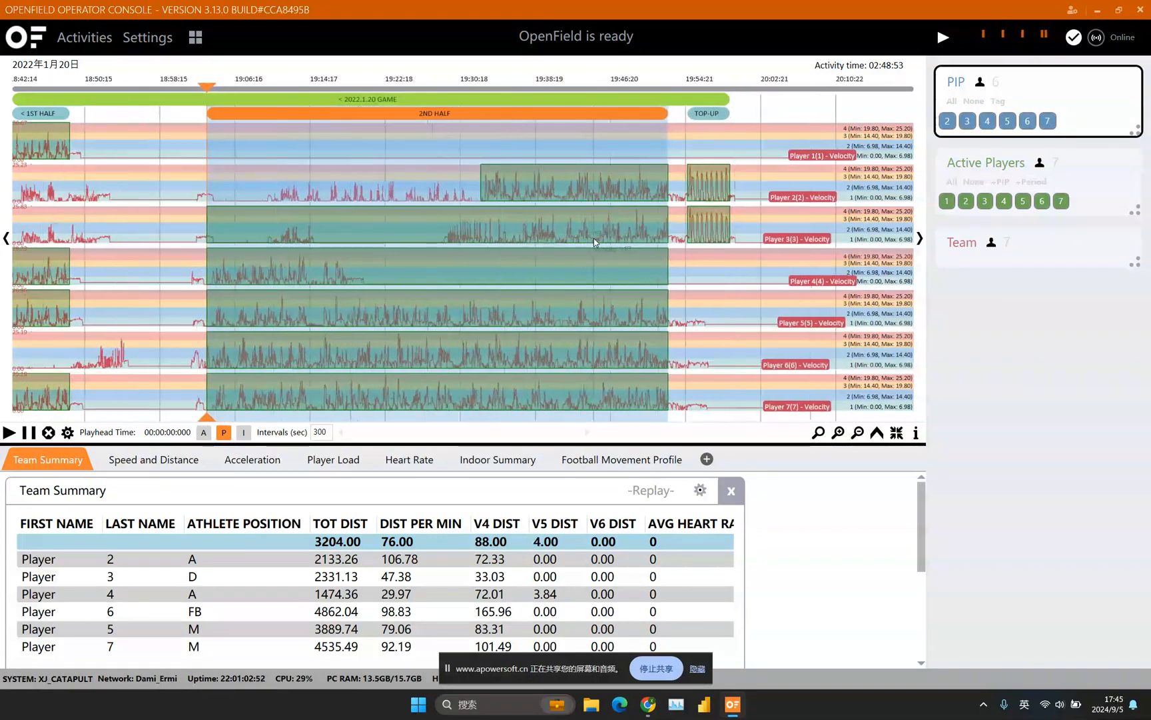
pyautogui.scroll(2, 506, 235)
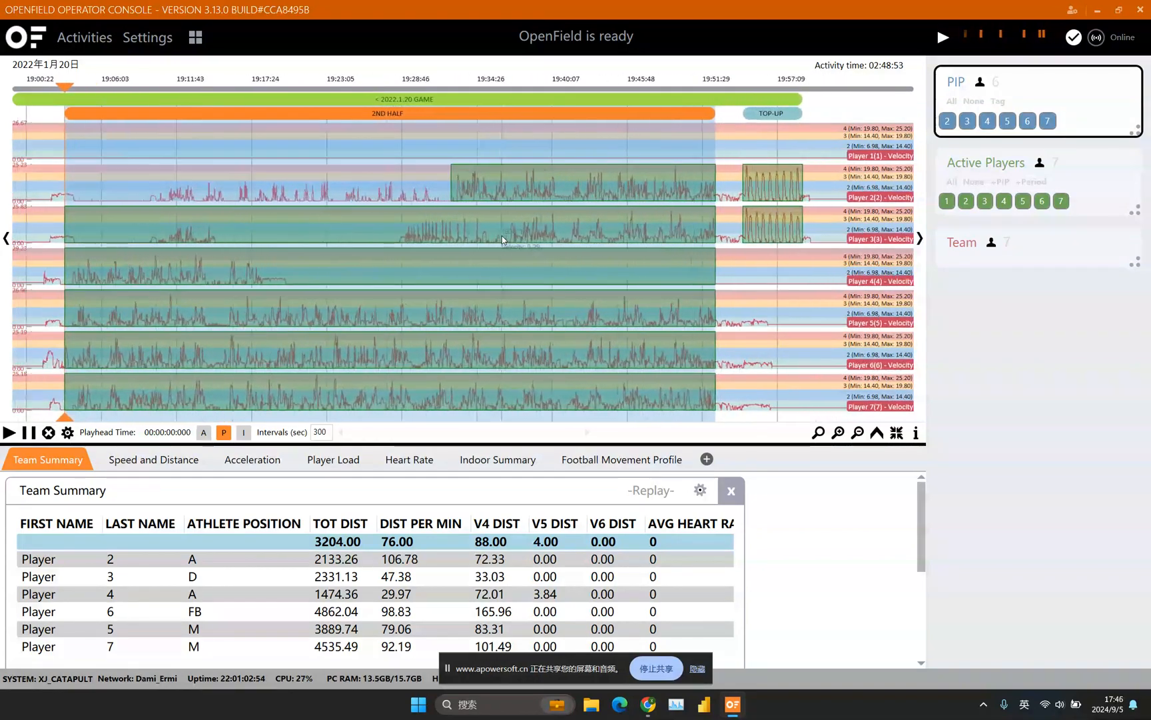
pyautogui.scroll(3, 524, 236)
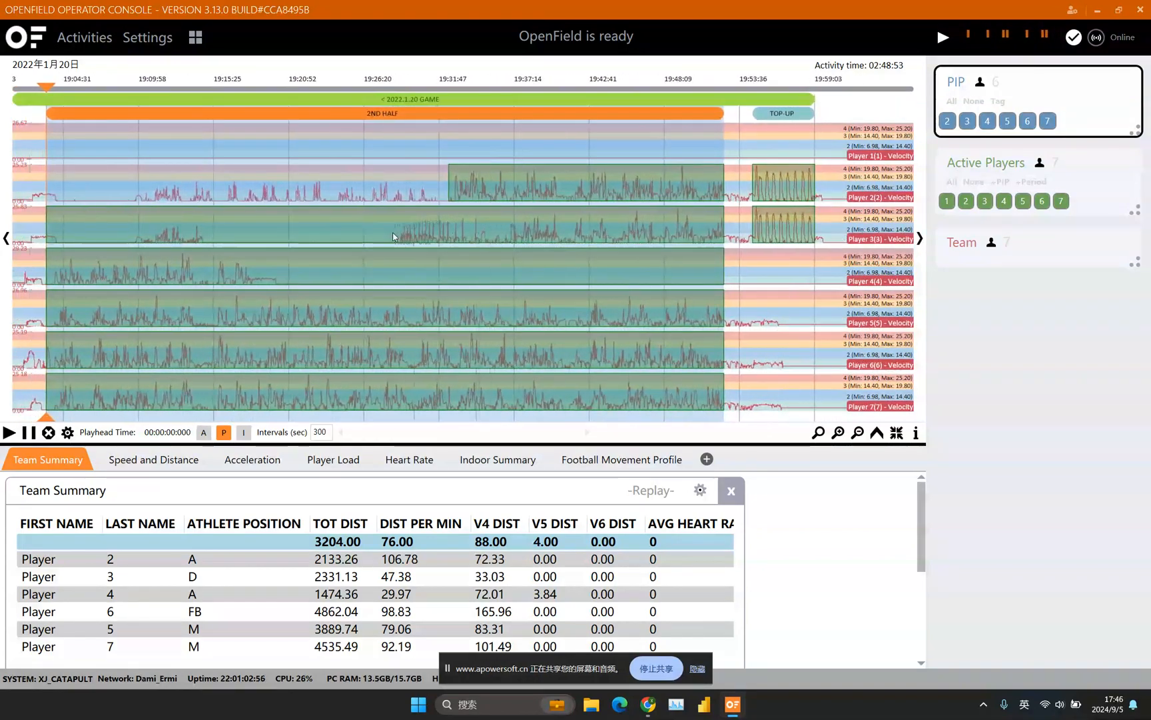
pyautogui.scroll(1, 407, 241)
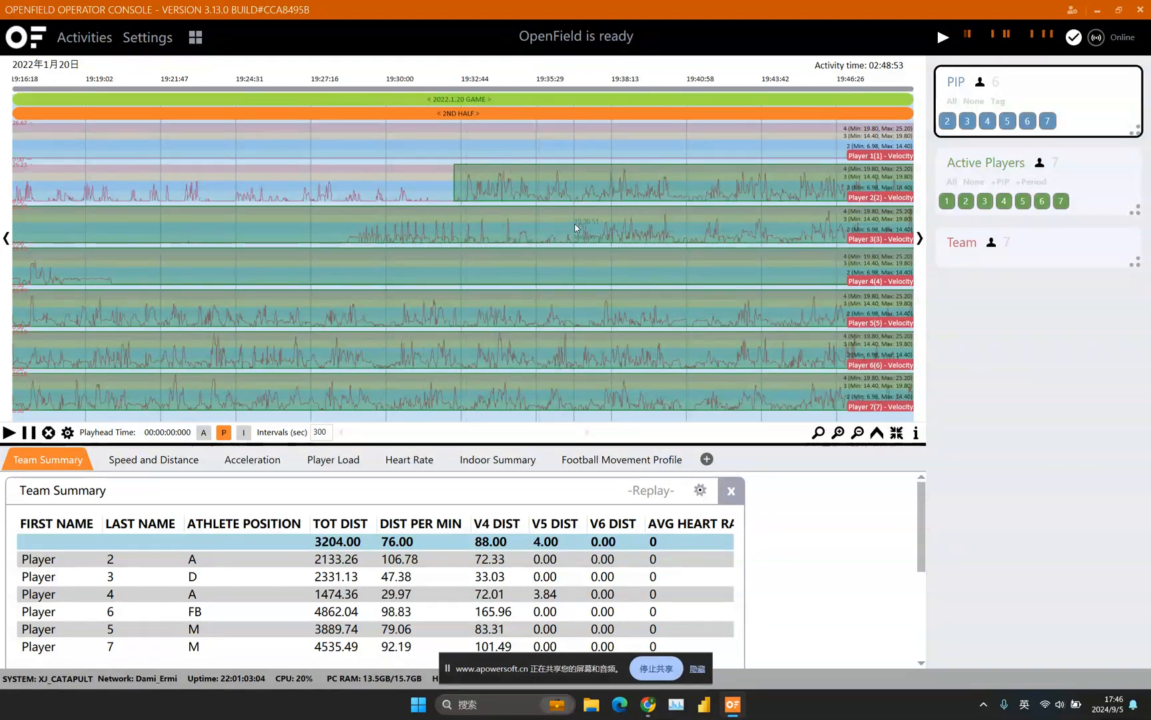
pyautogui.scroll(-3, 571, 226)
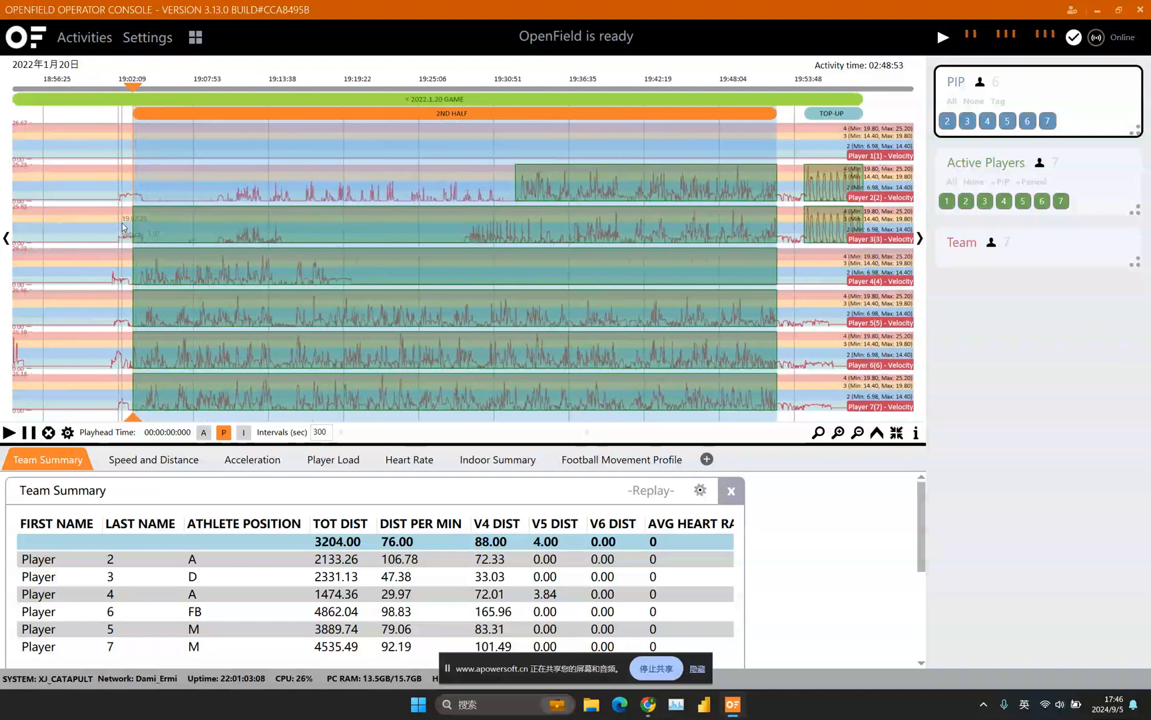
pyautogui.moveTo(122, 230); pyautogui.dragTo(573, 234)
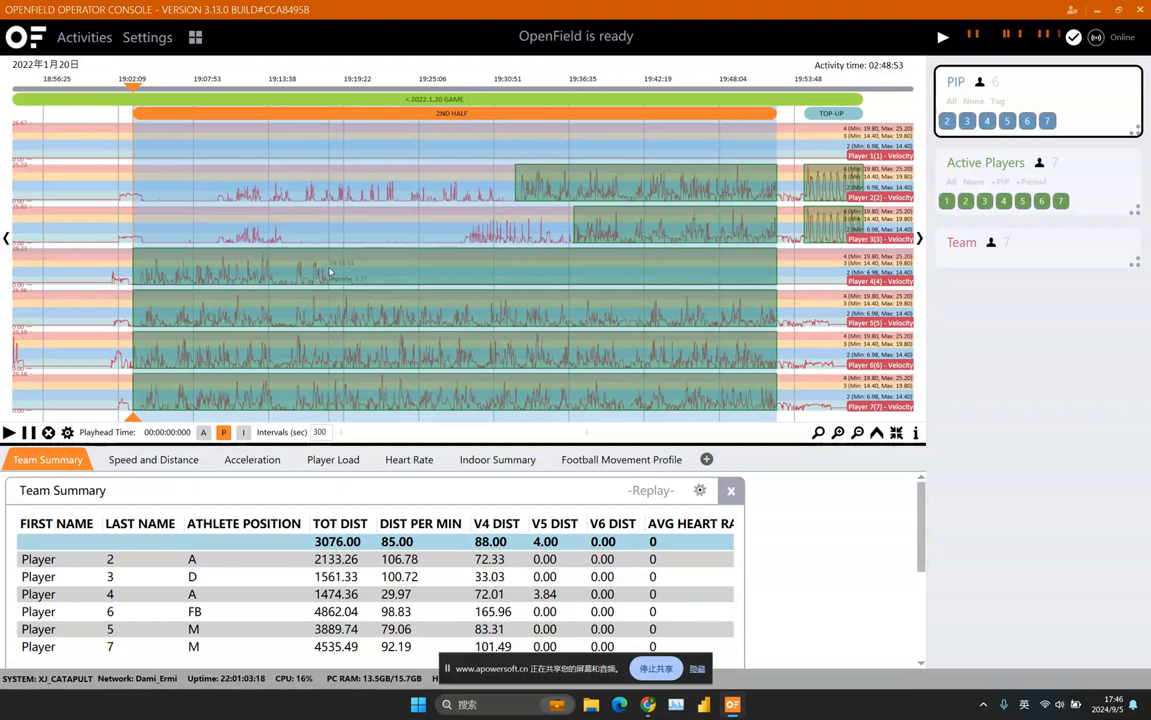
# - Cut player 4's time in the 2nd Half from about 19:18 to the period's end
pyautogui.moveTo(329, 271); pyautogui.dragTo(831, 283)
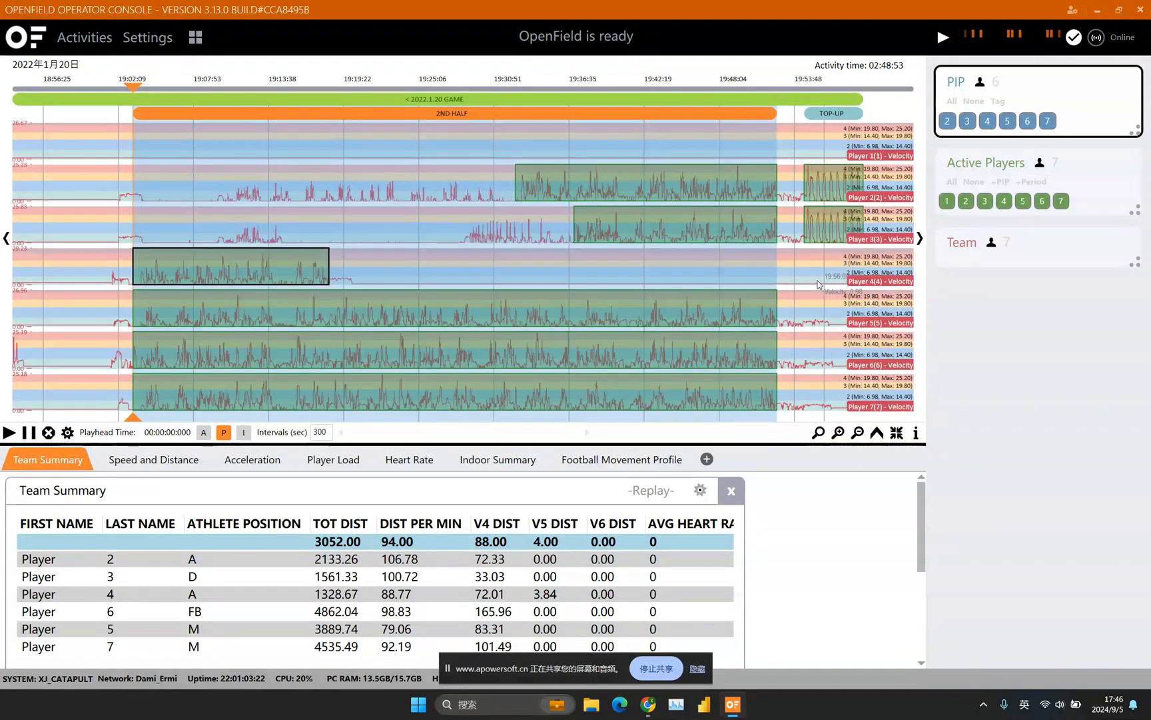
pyautogui.scroll(-3, 791, 281)
pyautogui.scroll(-2, 789, 281)
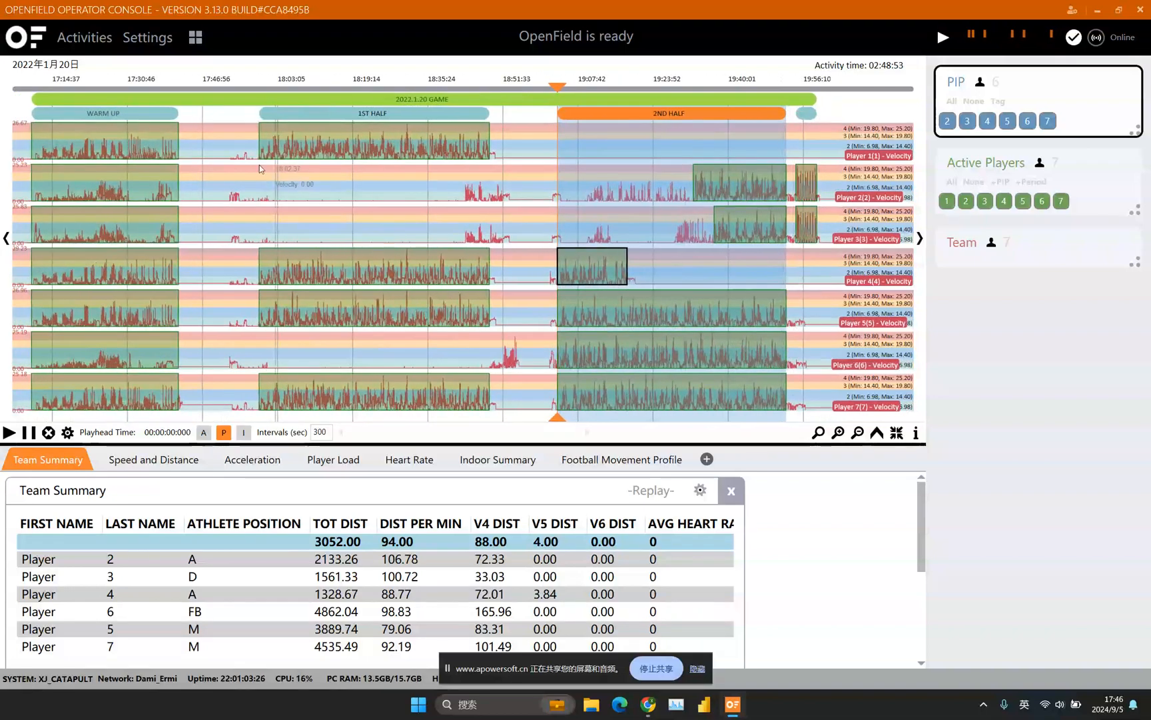
# - Review the players and trimmed playing times in the Warm Up, 1st Half and 2nd Half periods on the timeline
pyautogui.click(156, 124)
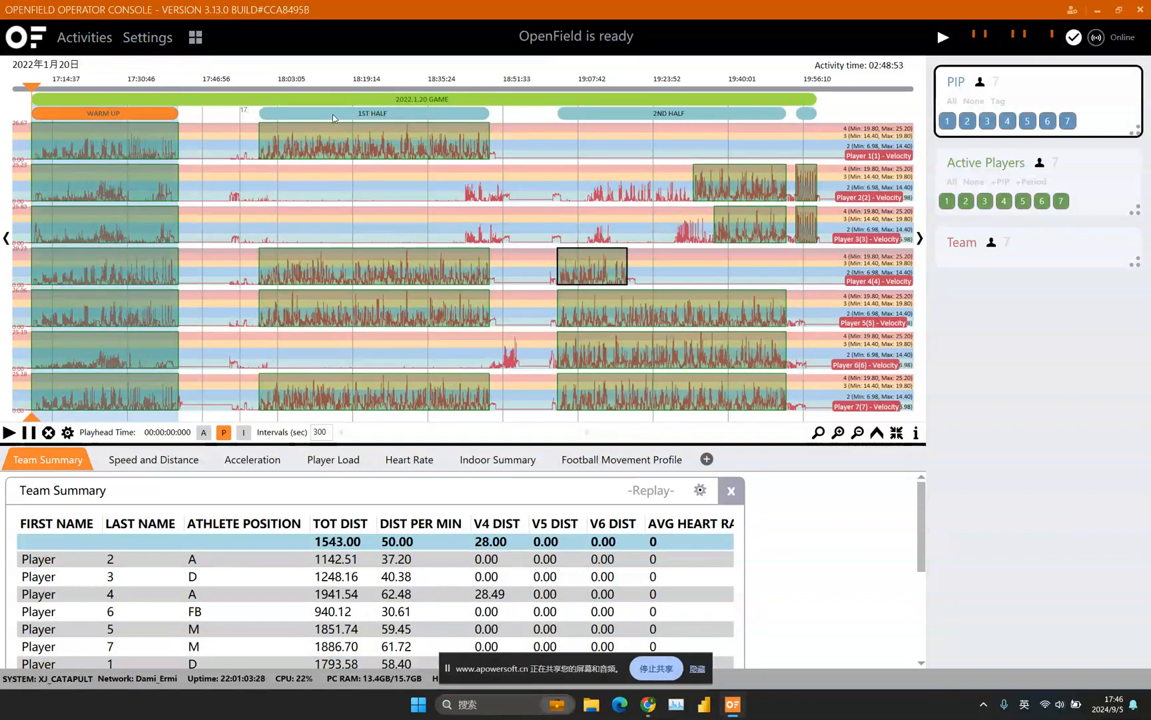
pyautogui.click(400, 113)
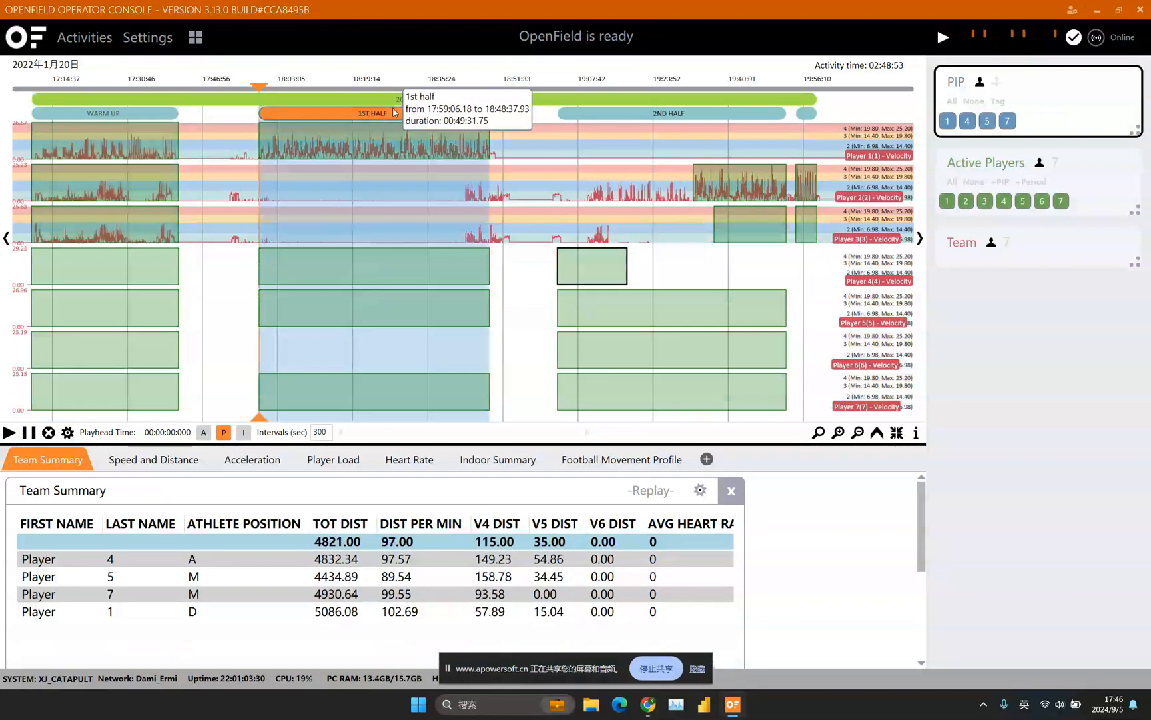
pyautogui.click(621, 113)
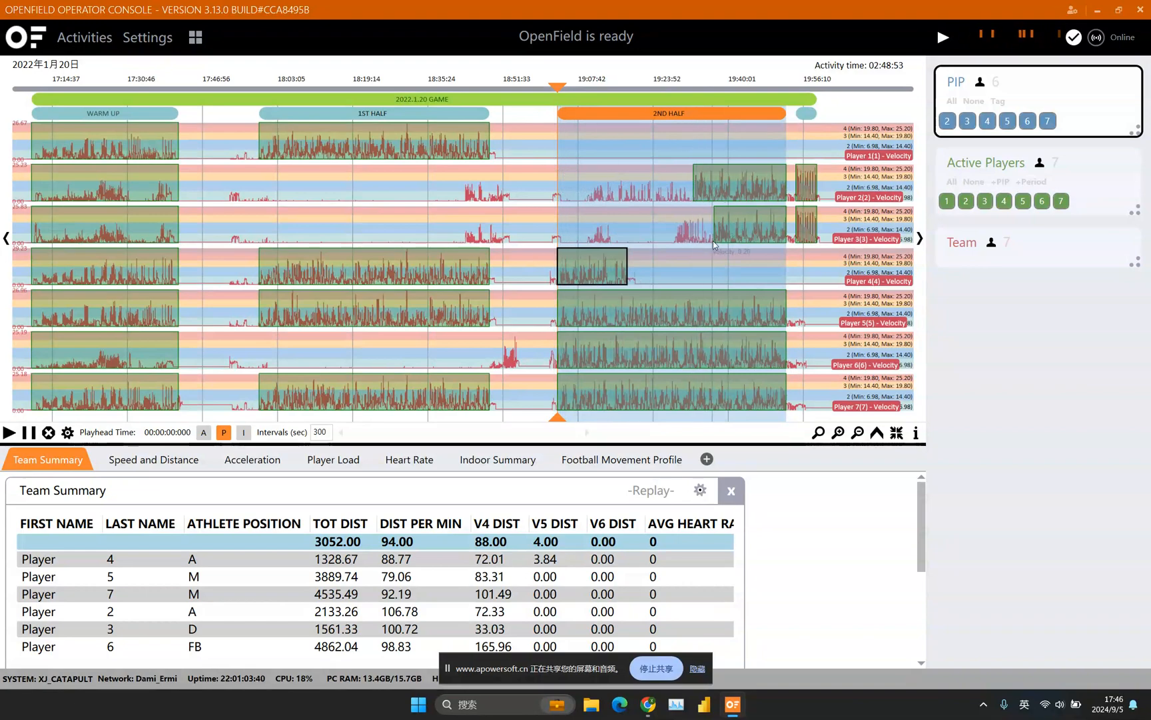
pyautogui.scroll(4, 713, 240)
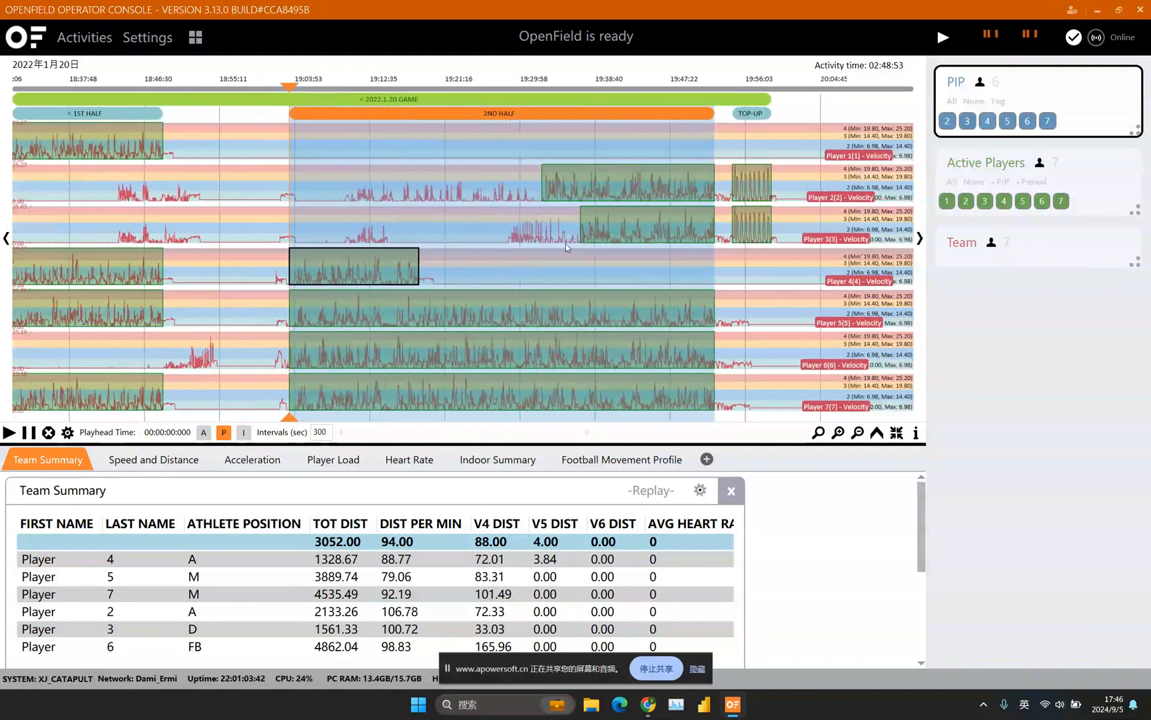
pyautogui.moveTo(567, 247); pyautogui.dragTo(519, 245)
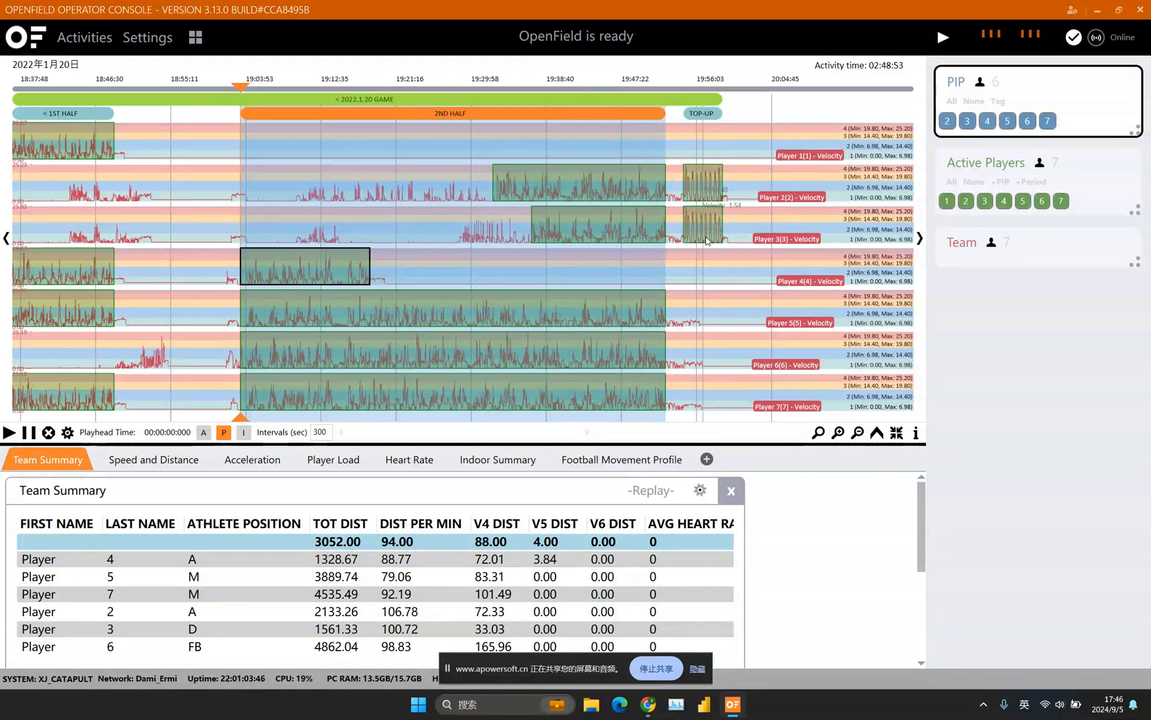
pyautogui.scroll(-3, 413, 194)
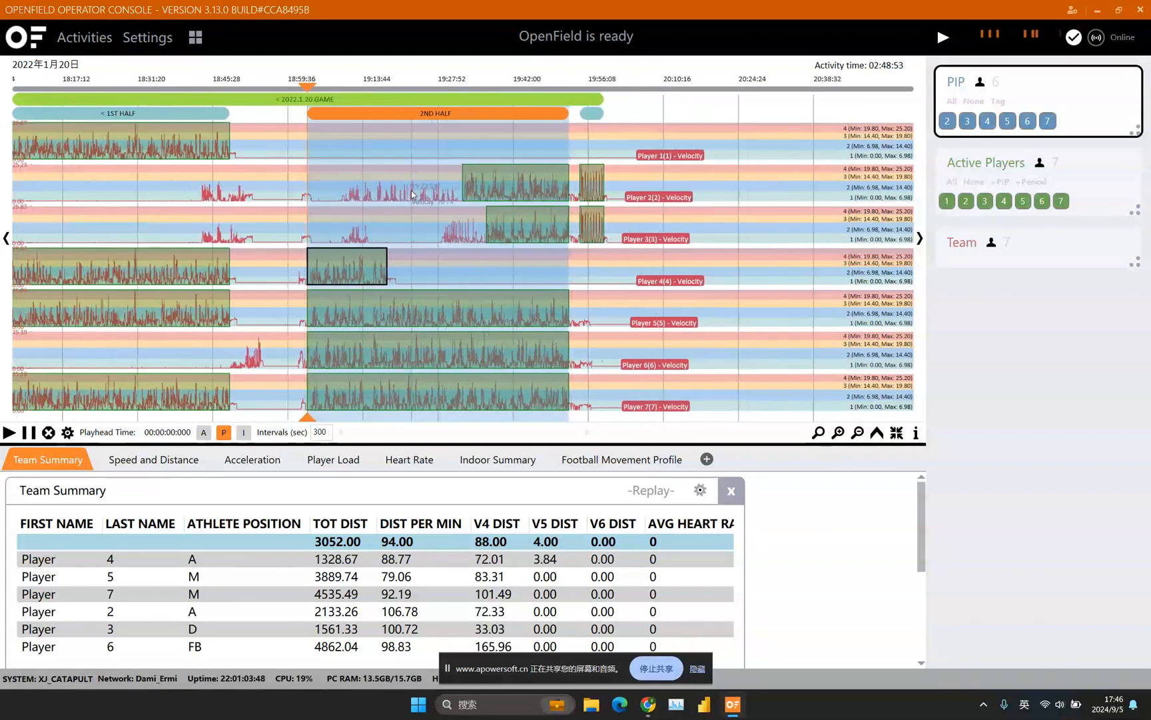
pyautogui.scroll(-4, 413, 195)
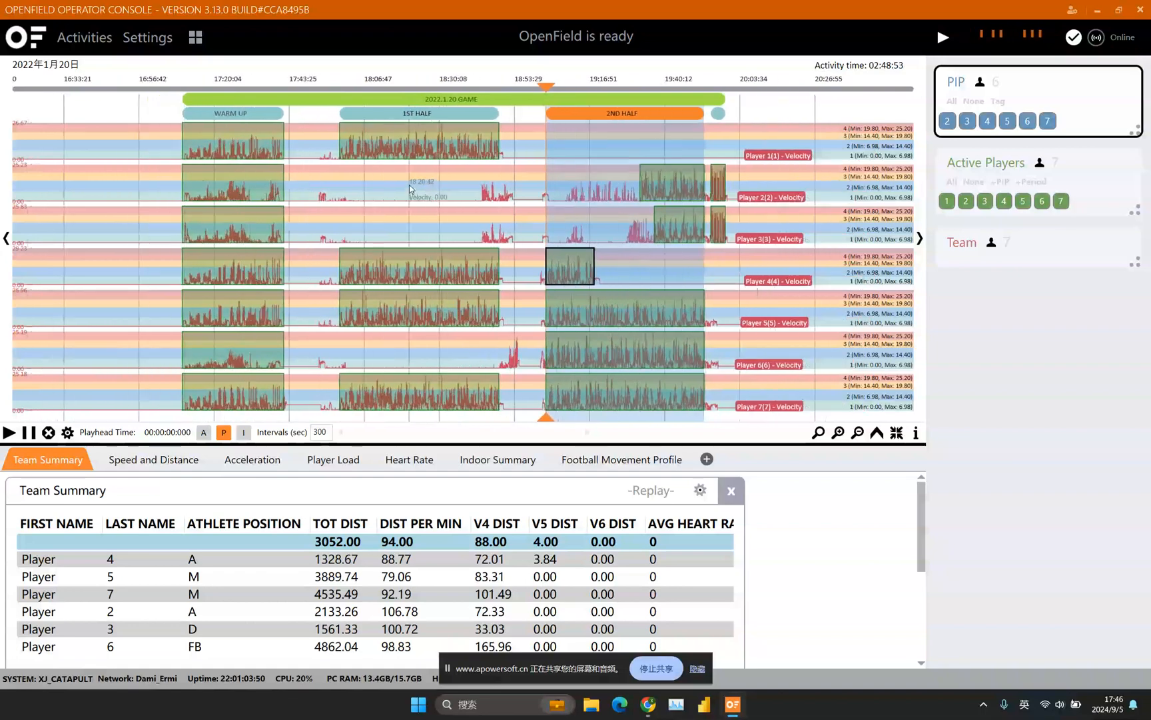
pyautogui.scroll(-2, 410, 188)
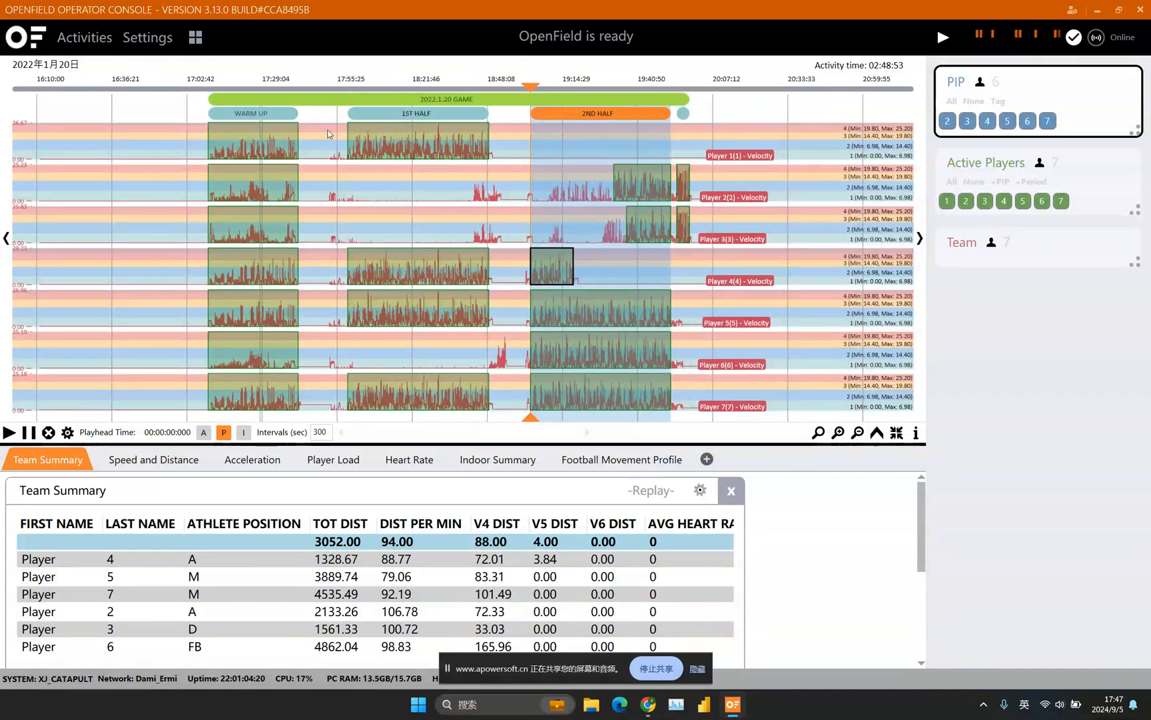
# - Delete player 7 from the Warm Up, 1st Half, 2nd Half and Top-Up periods together
pyautogui.click(281, 117)
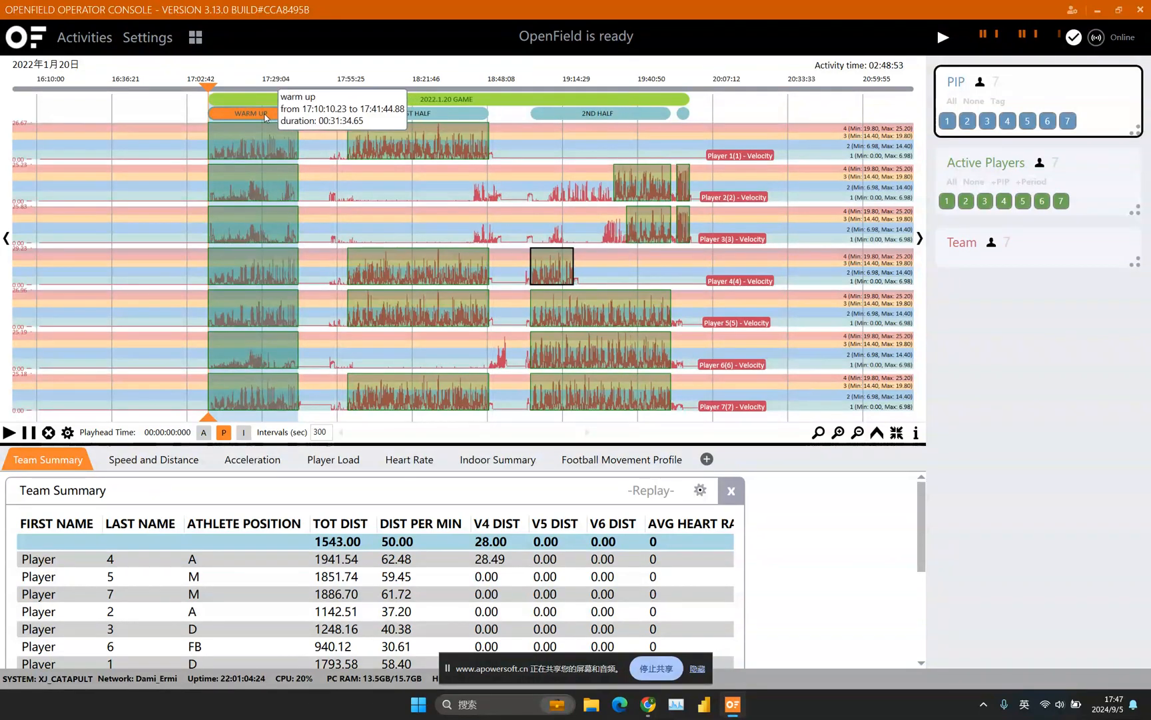
pyautogui.click(426, 117)
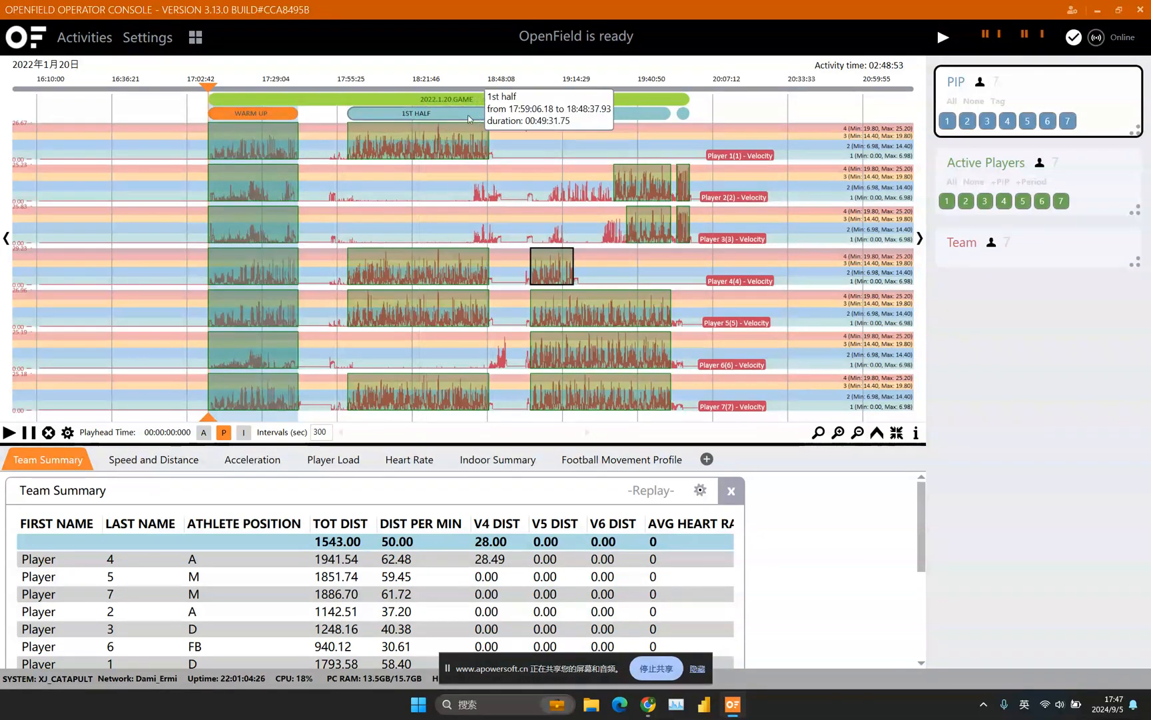
pyautogui.click(577, 117)
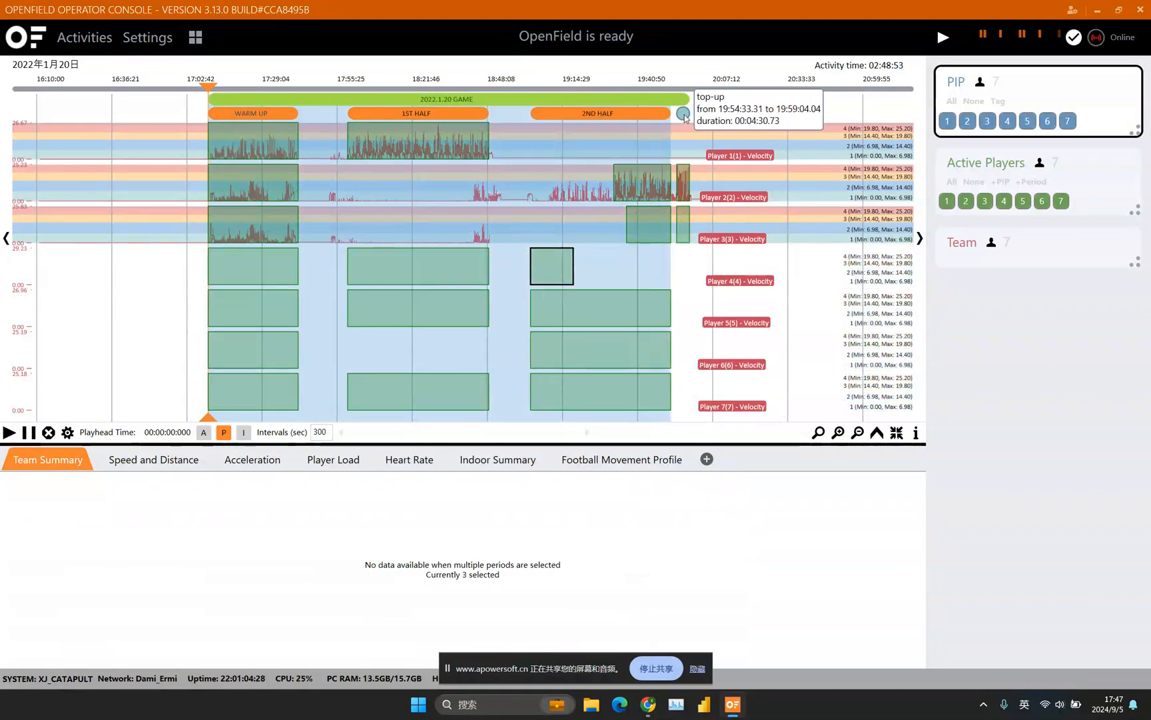
pyautogui.click(684, 115)
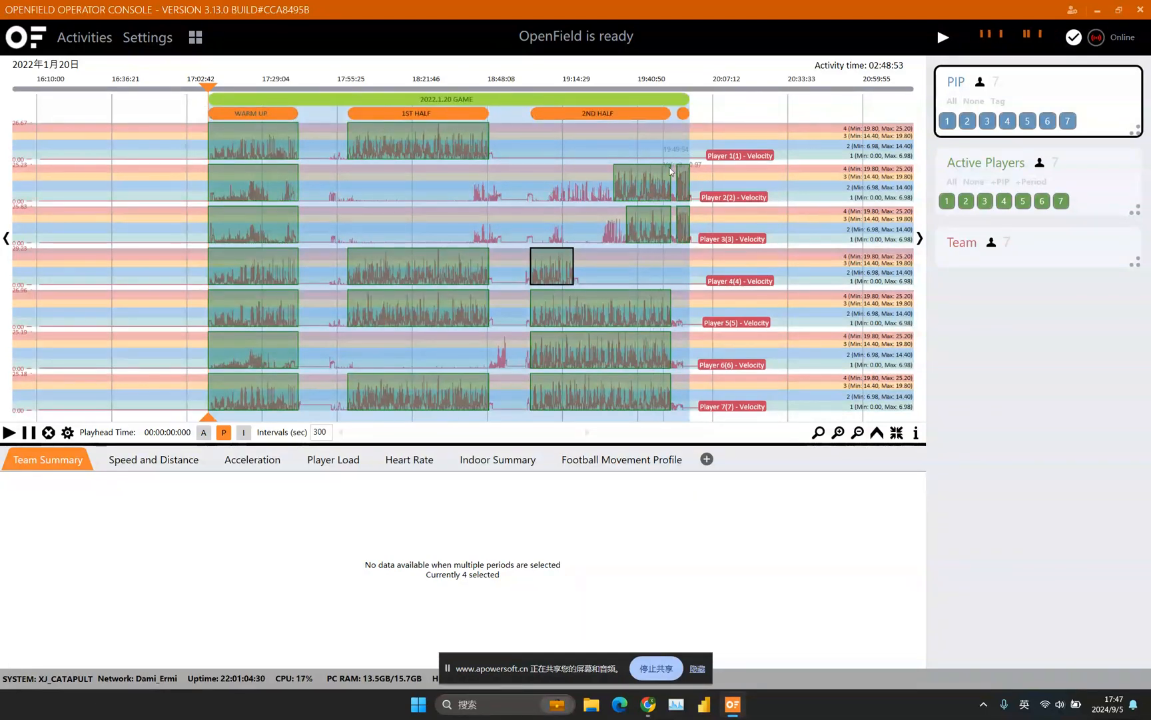
pyautogui.rightClick(1071, 124)
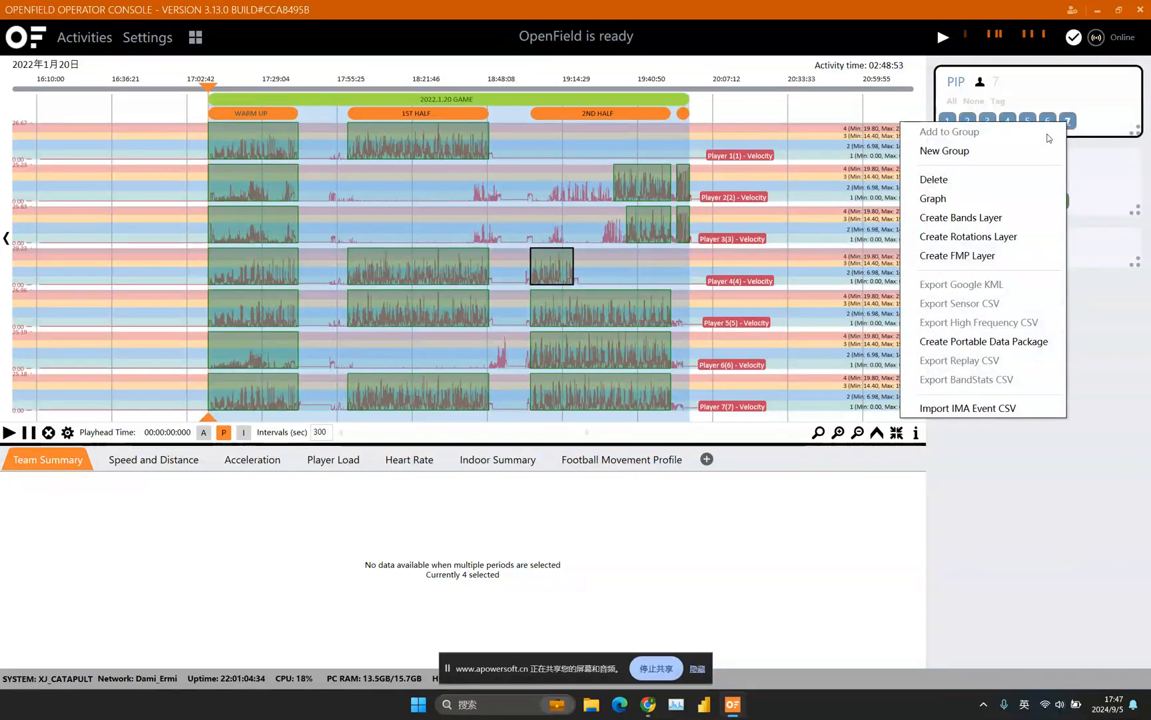
pyautogui.click(971, 182)
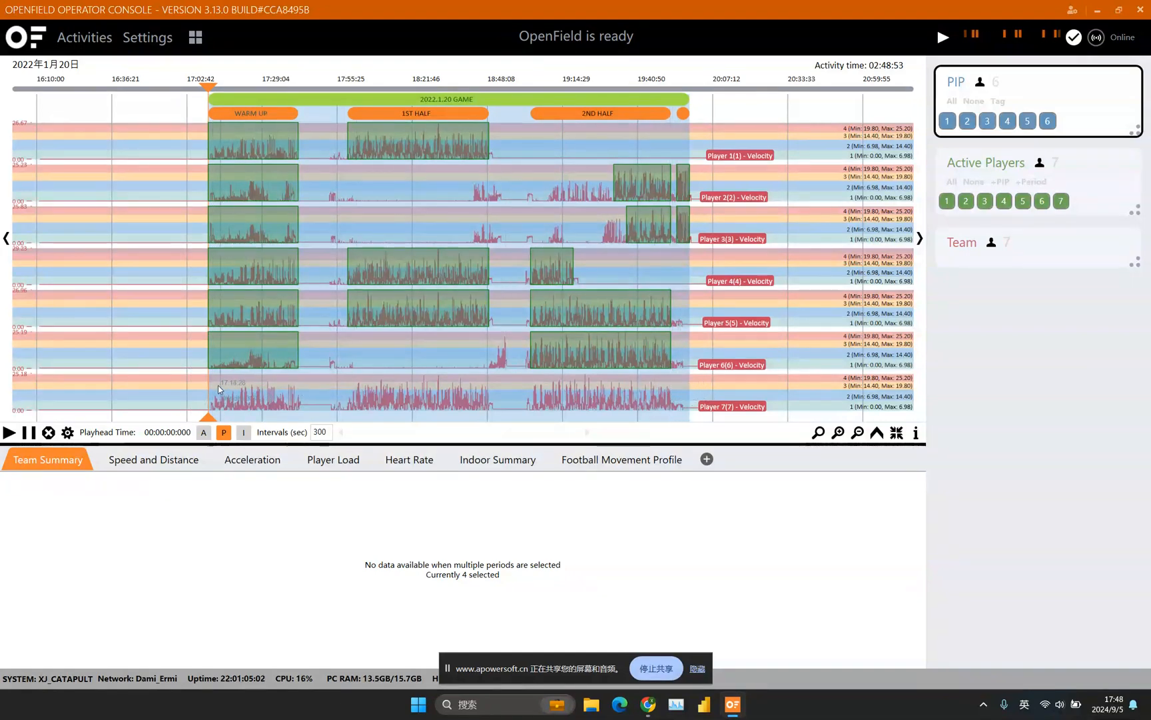
# - Draw a new period along player 7's velocity trace from the Warm Up to just past the 2nd Half
pyautogui.moveTo(215, 385); pyautogui.dragTo(675, 402)
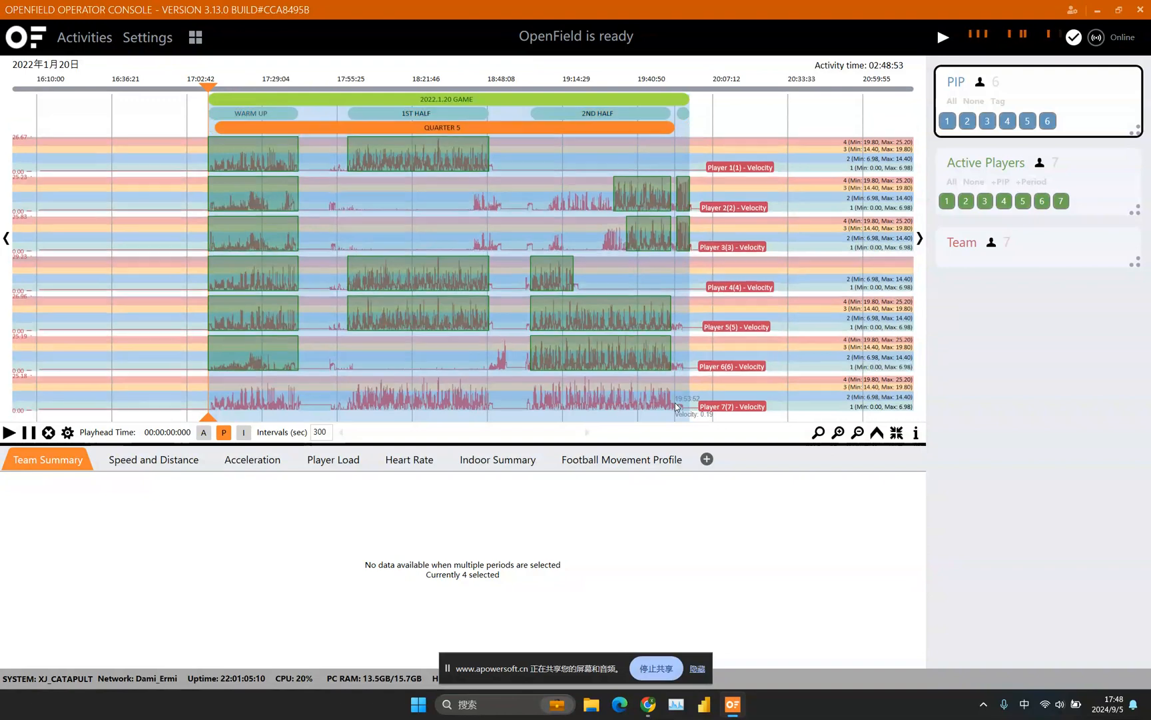
# - Rename the new Quarter 5 period as "No.7 Rehab" and apply the change
pyautogui.moveTo(440, 132)
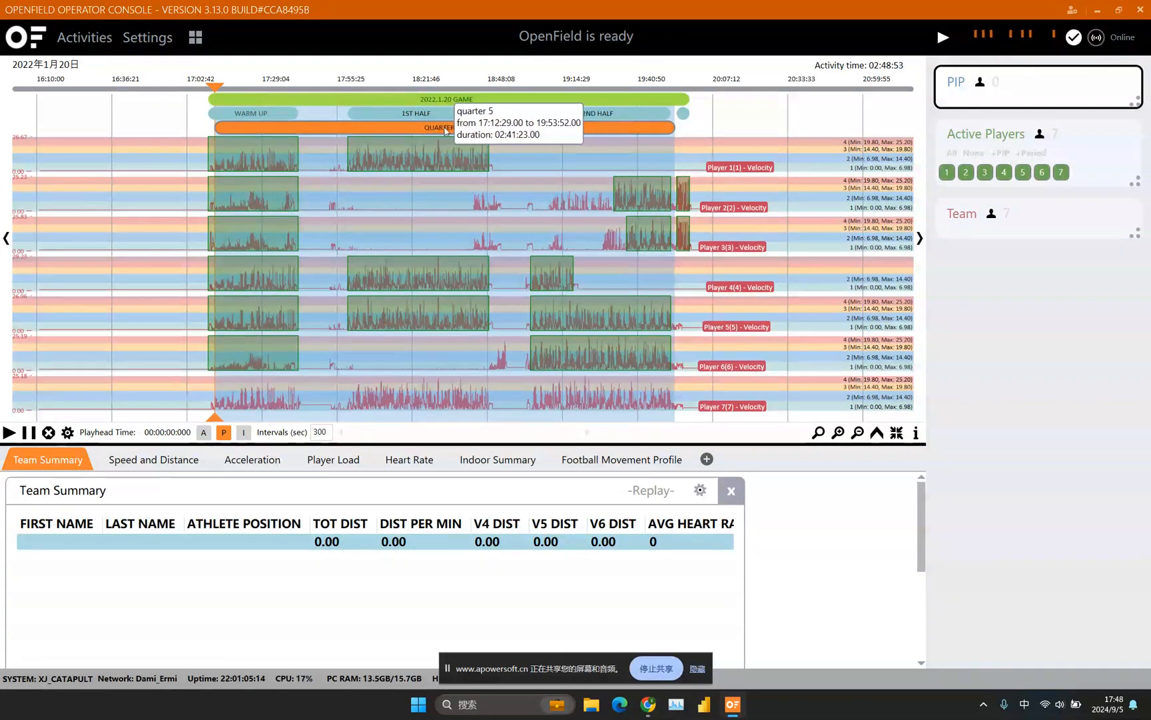
pyautogui.doubleClick(452, 132)
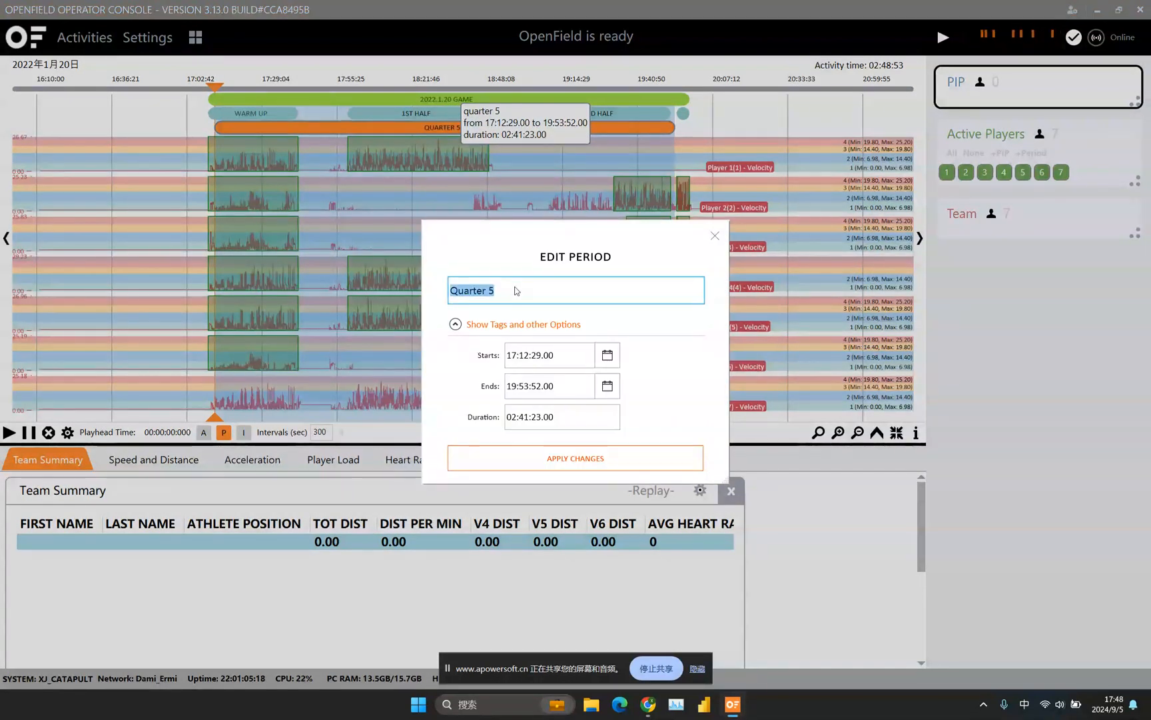
pyautogui.write('No')
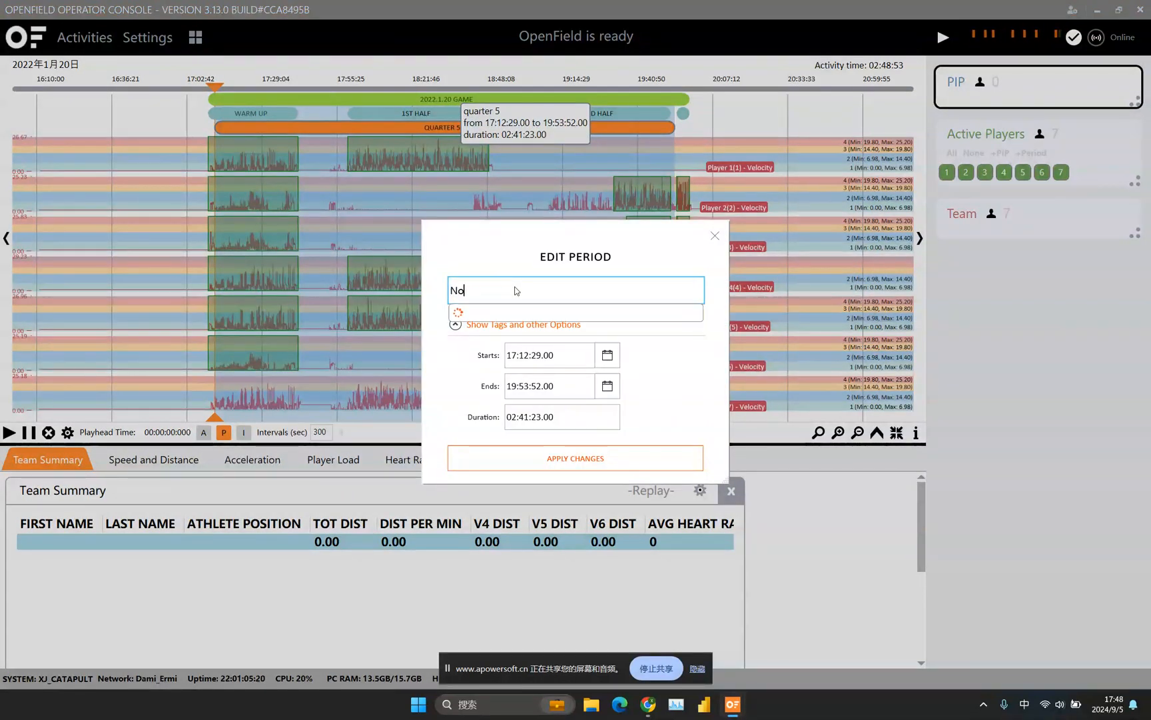
pyautogui.write('.7 Re')
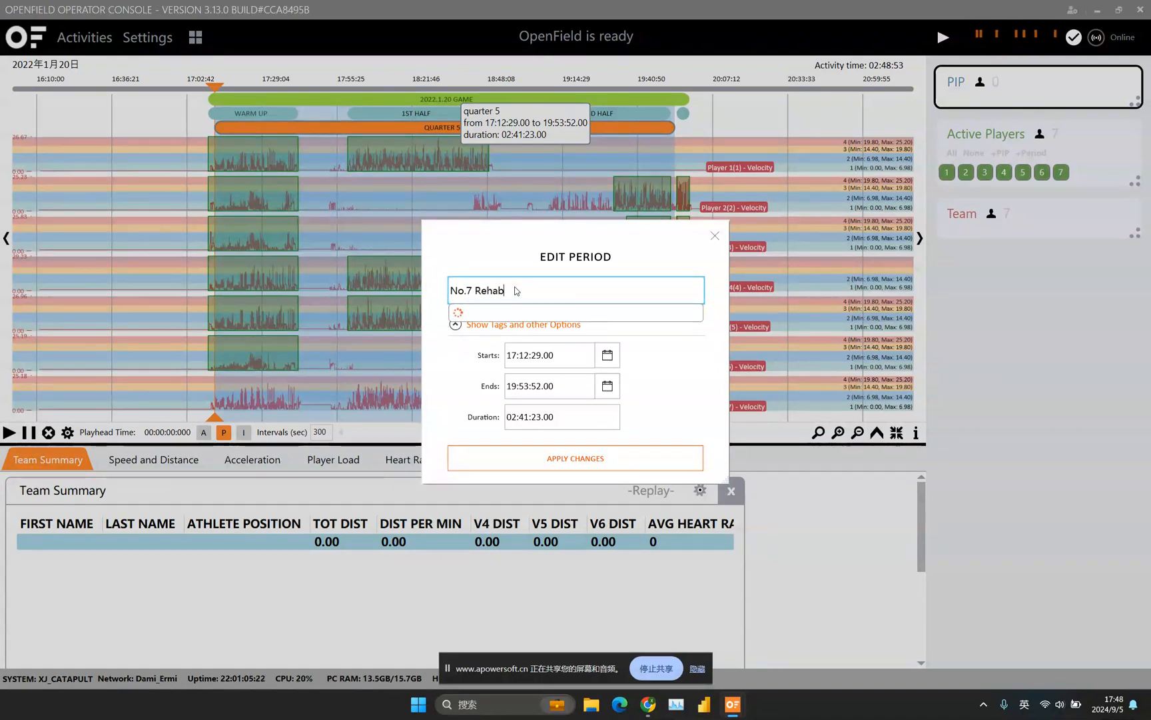
pyautogui.write('hab')
pyautogui.click(583, 460)
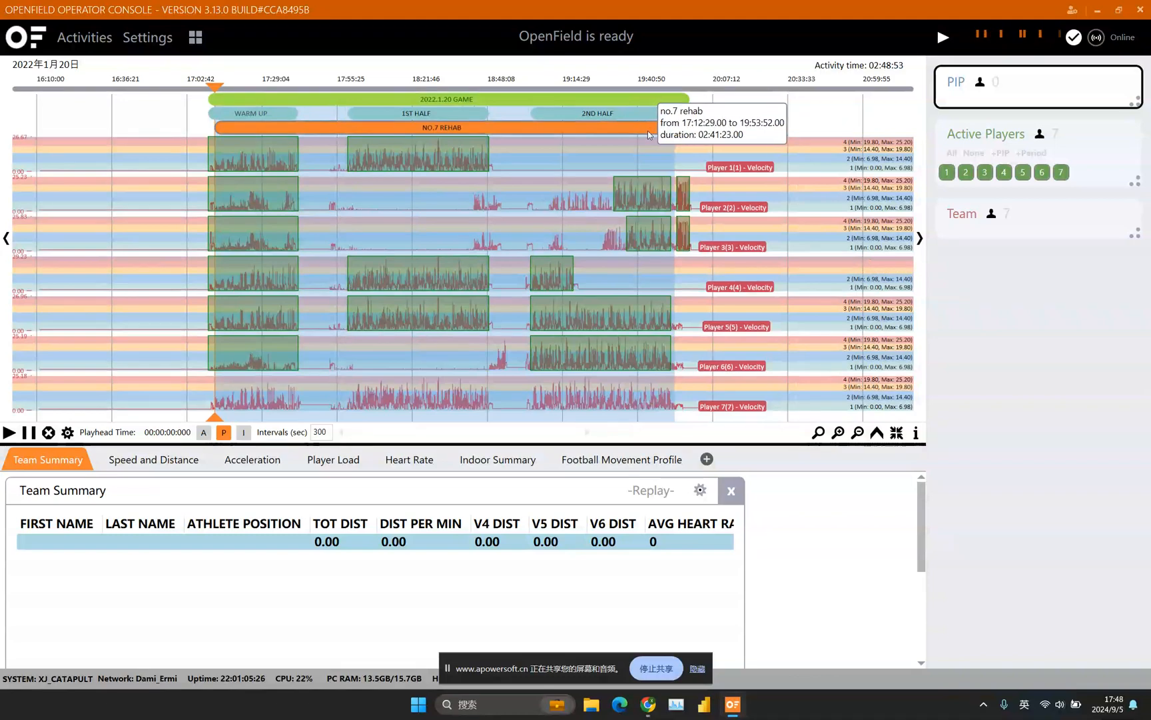
# - Add only player 7 to the No.7 Rehab period and show the team summary for the period's participants
pyautogui.scroll(-2, 649, 134)
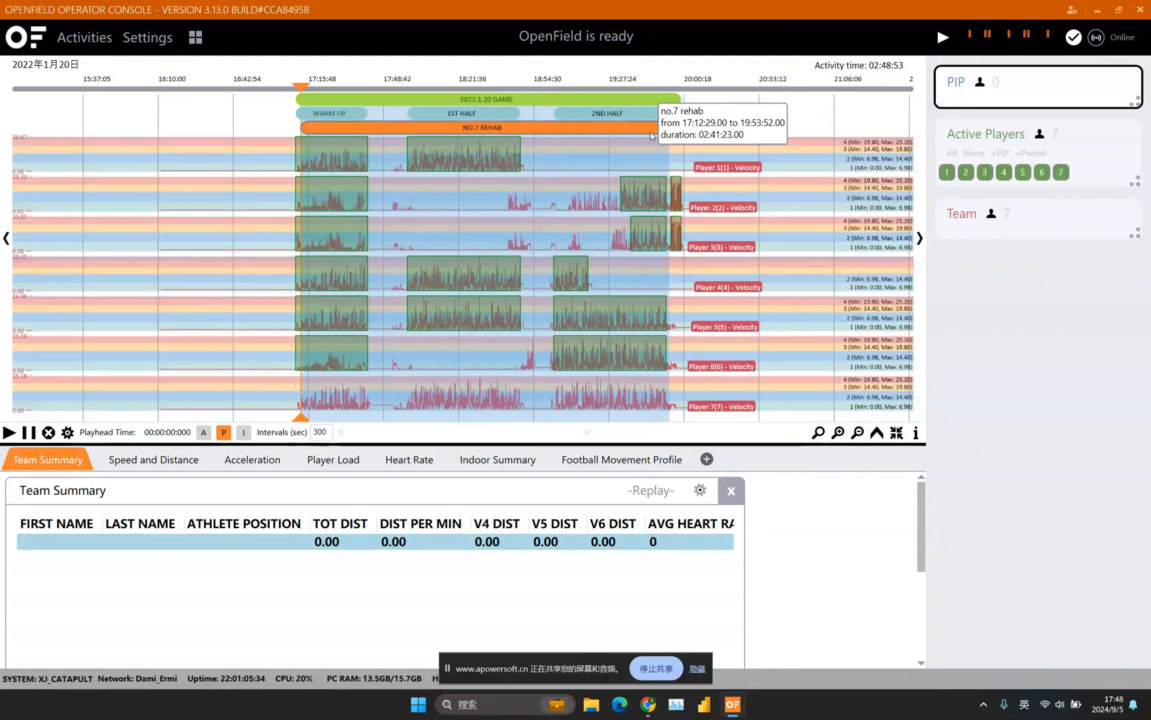
pyautogui.click(1064, 178)
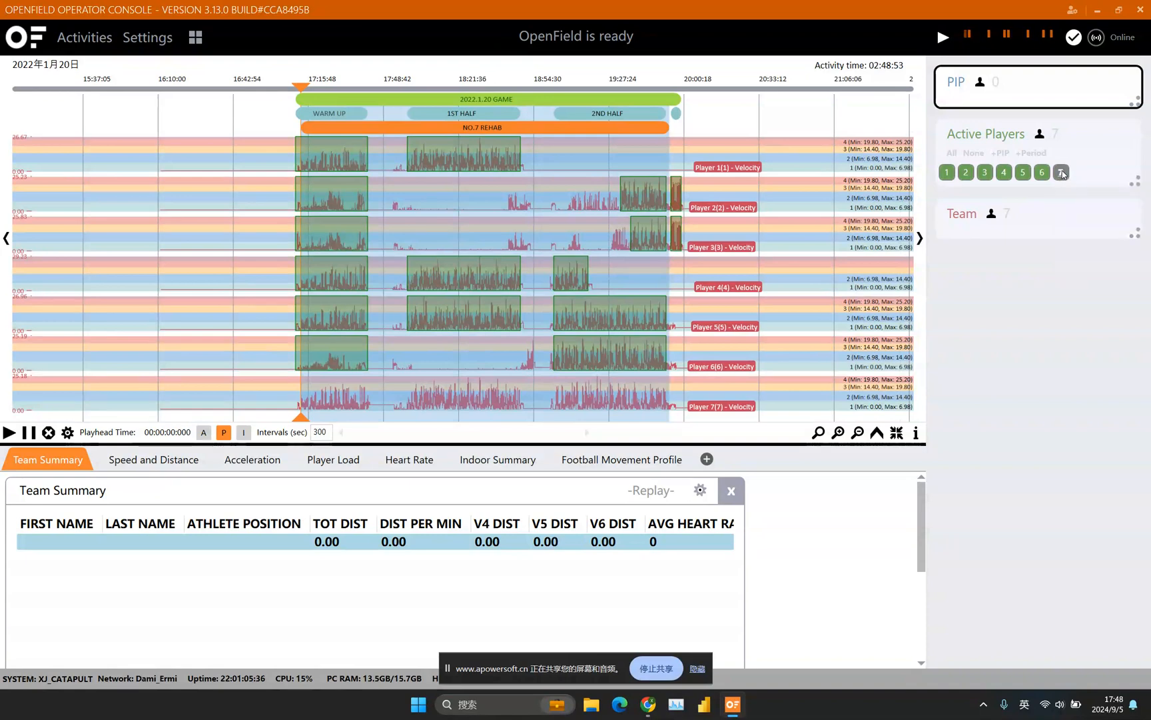
pyautogui.click(1000, 154)
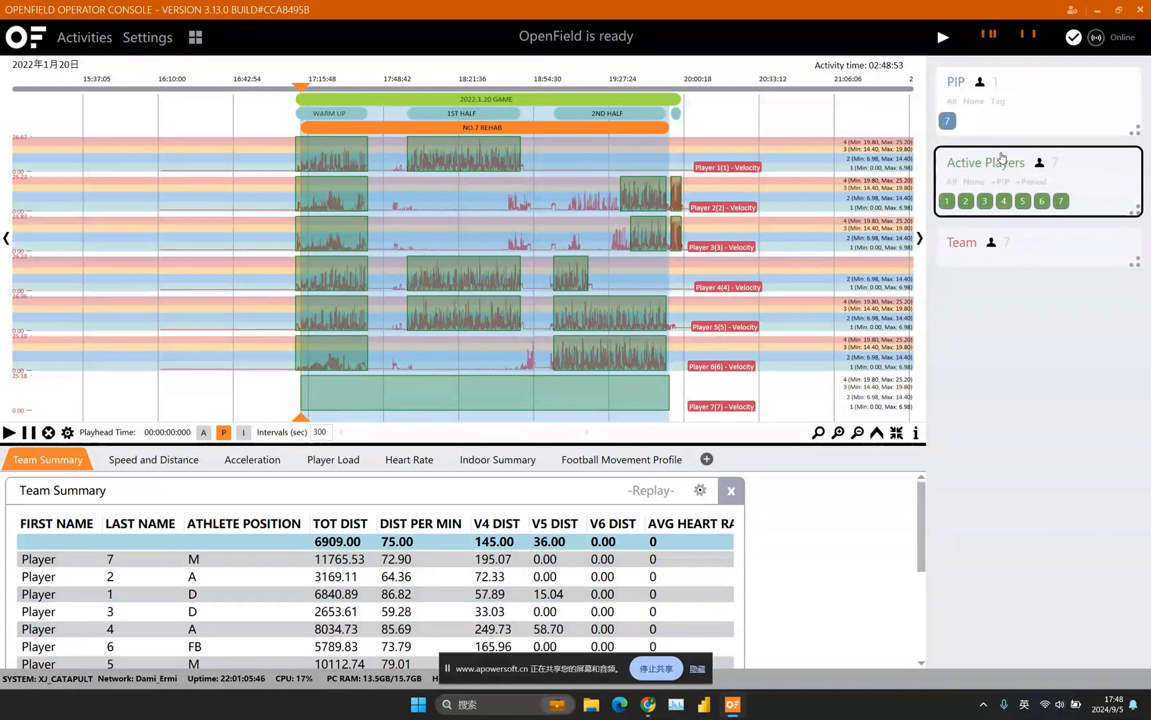
pyautogui.click(1041, 98)
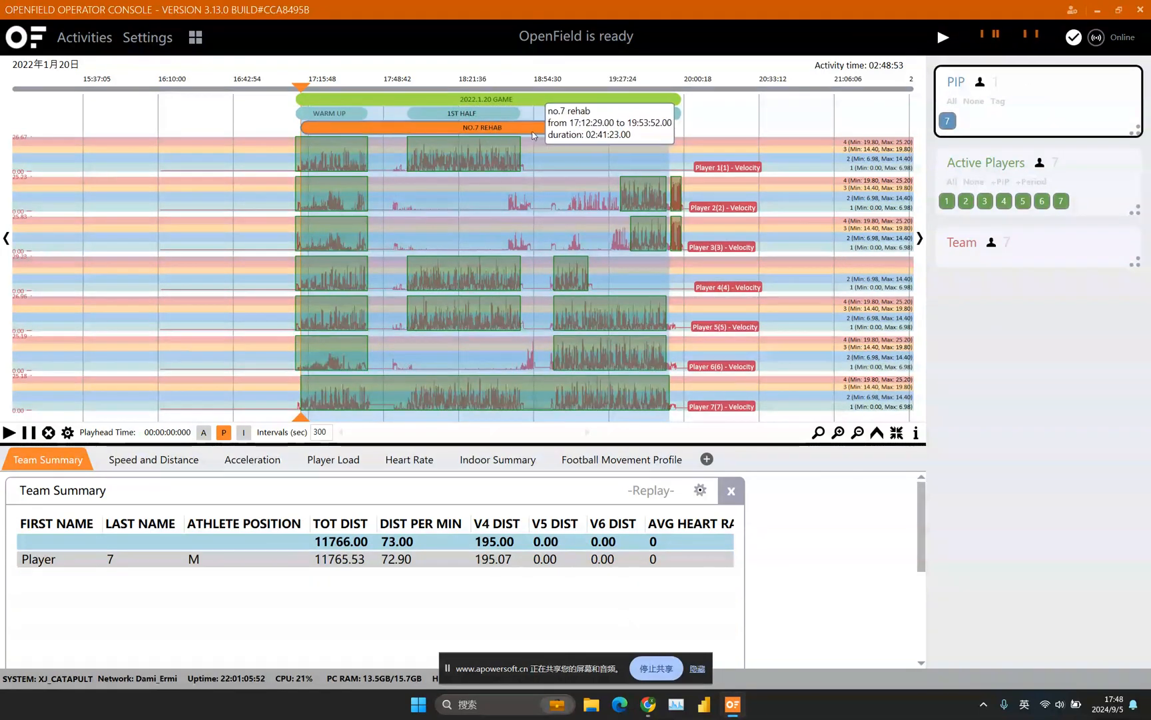
# - Review the participants and team summary of the Warm Up, 1st Half, 2nd Half and Top-Up periods and of the whole game
pyautogui.click(339, 112)
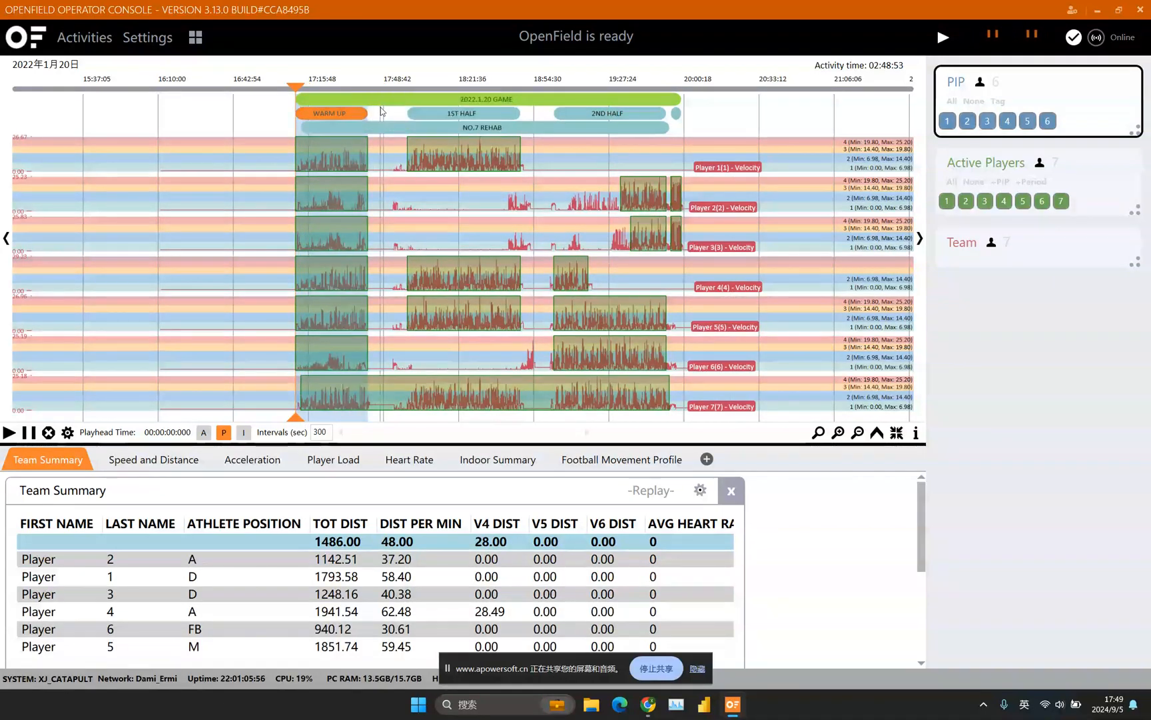
pyautogui.click(460, 113)
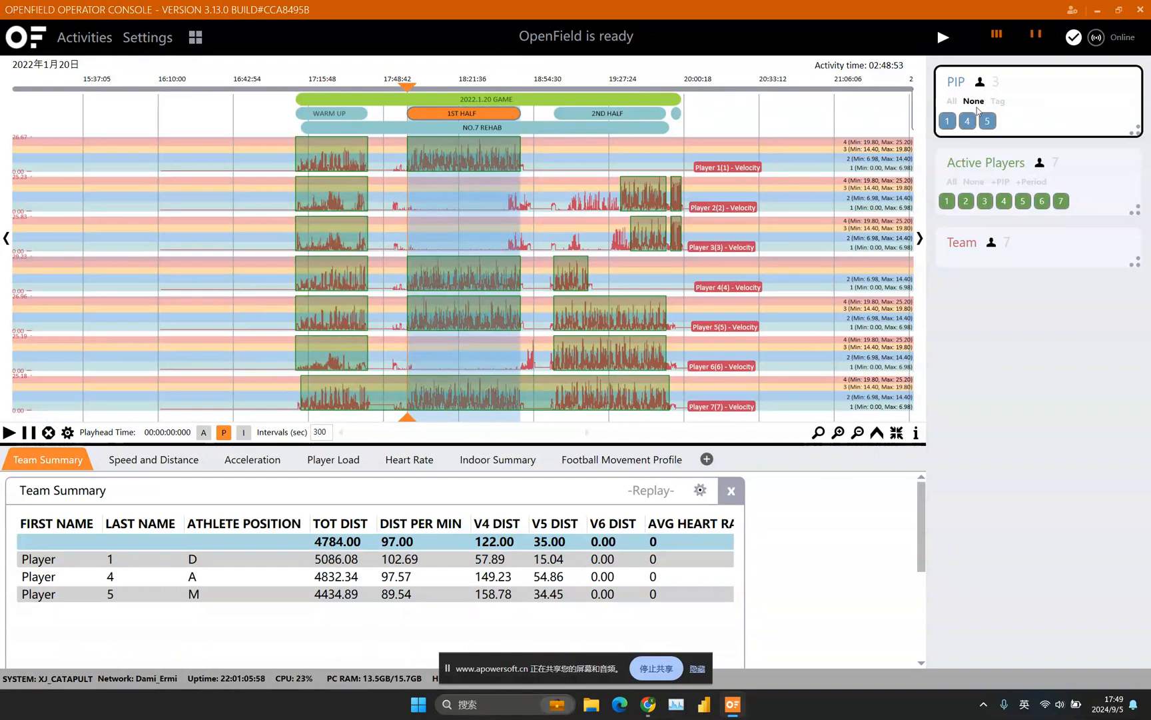
pyautogui.click(607, 116)
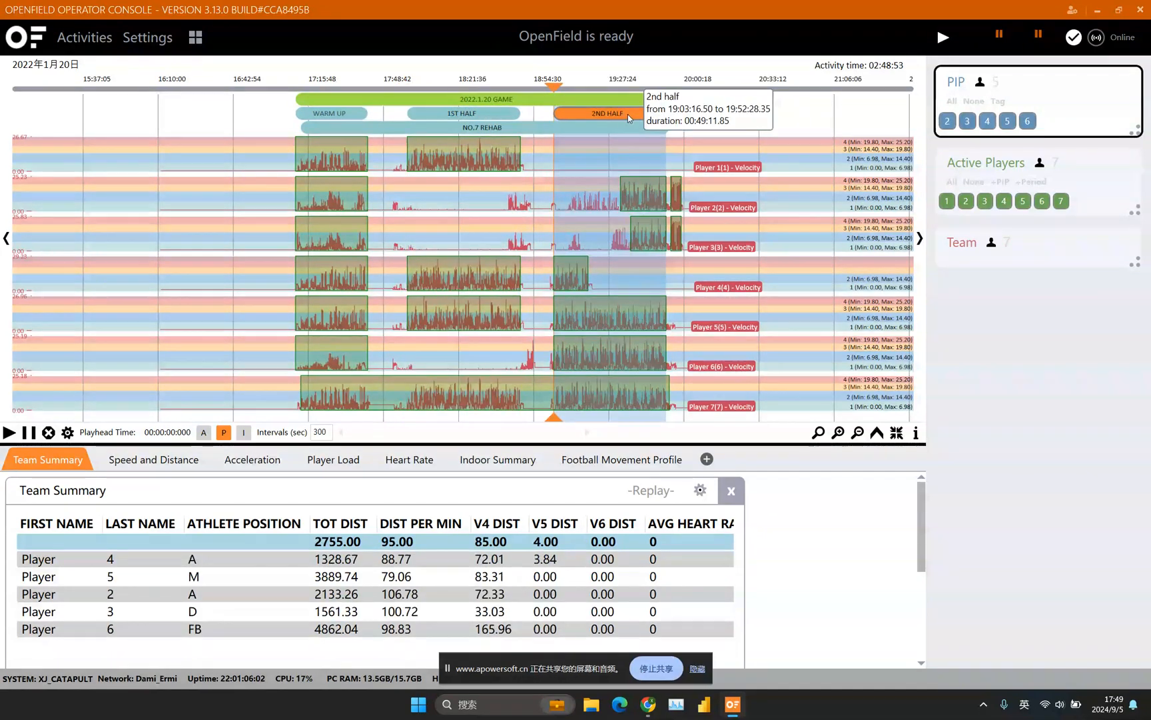
pyautogui.click(676, 113)
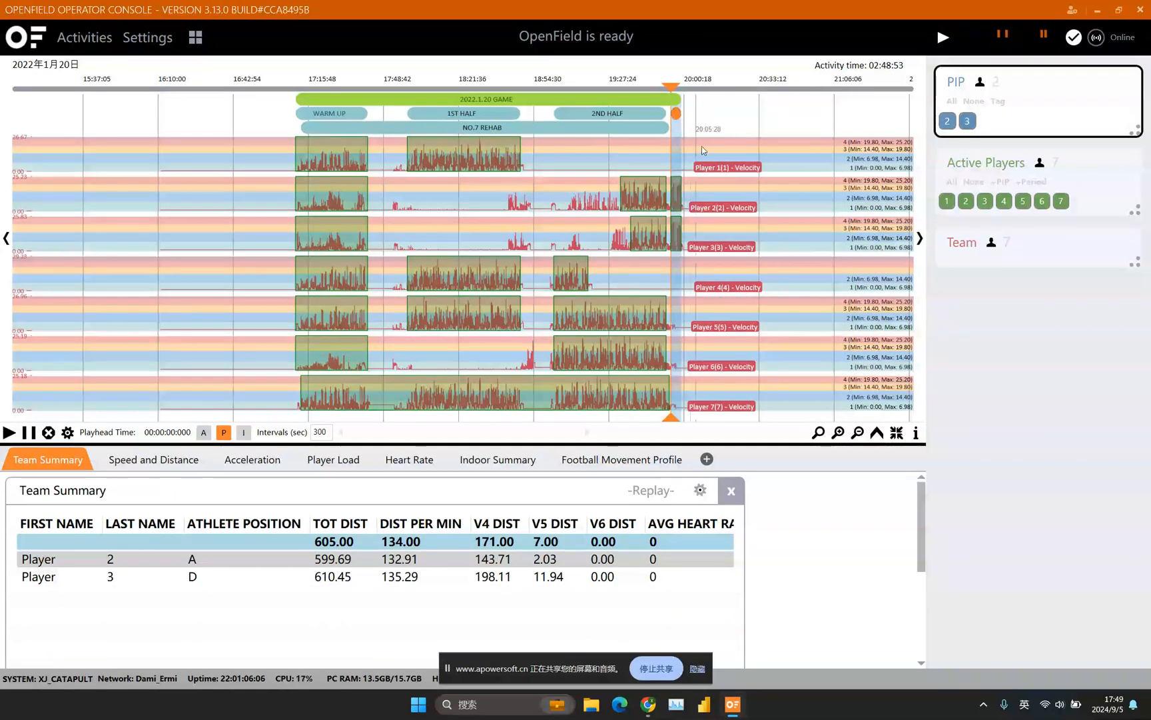
pyautogui.click(549, 100)
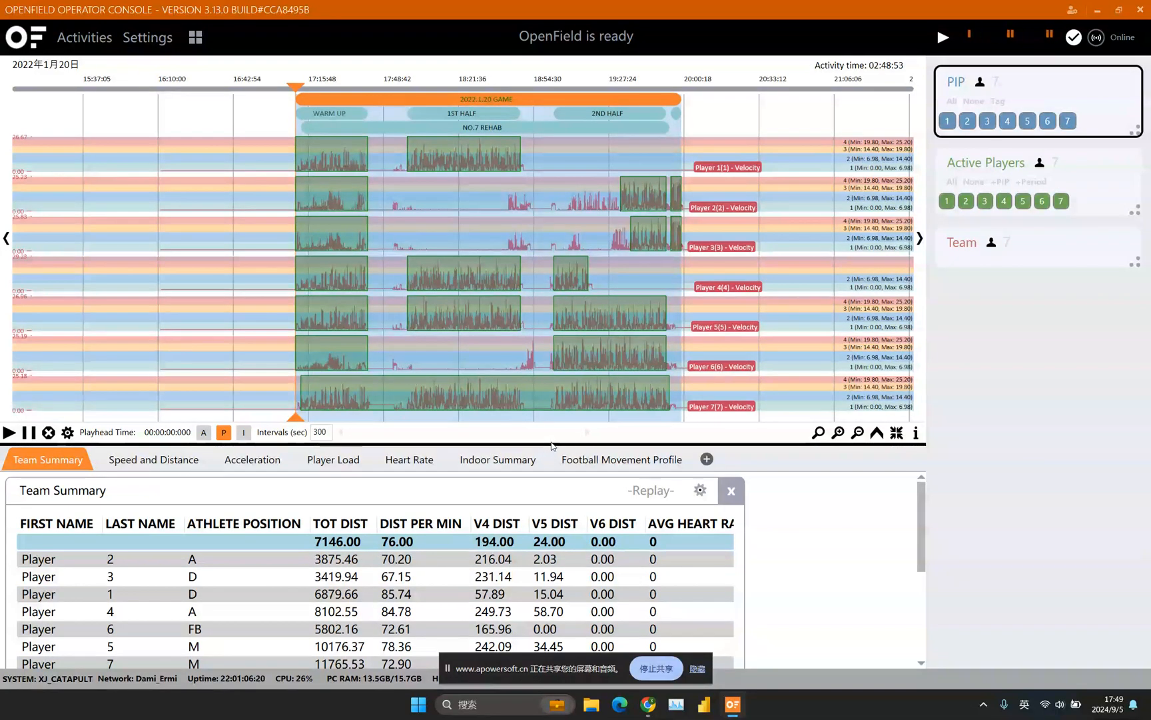
# - Enlarge the Team Summary area and sort the whole game's players by total distance in descending order
pyautogui.moveTo(555, 443); pyautogui.dragTo(555, 347)
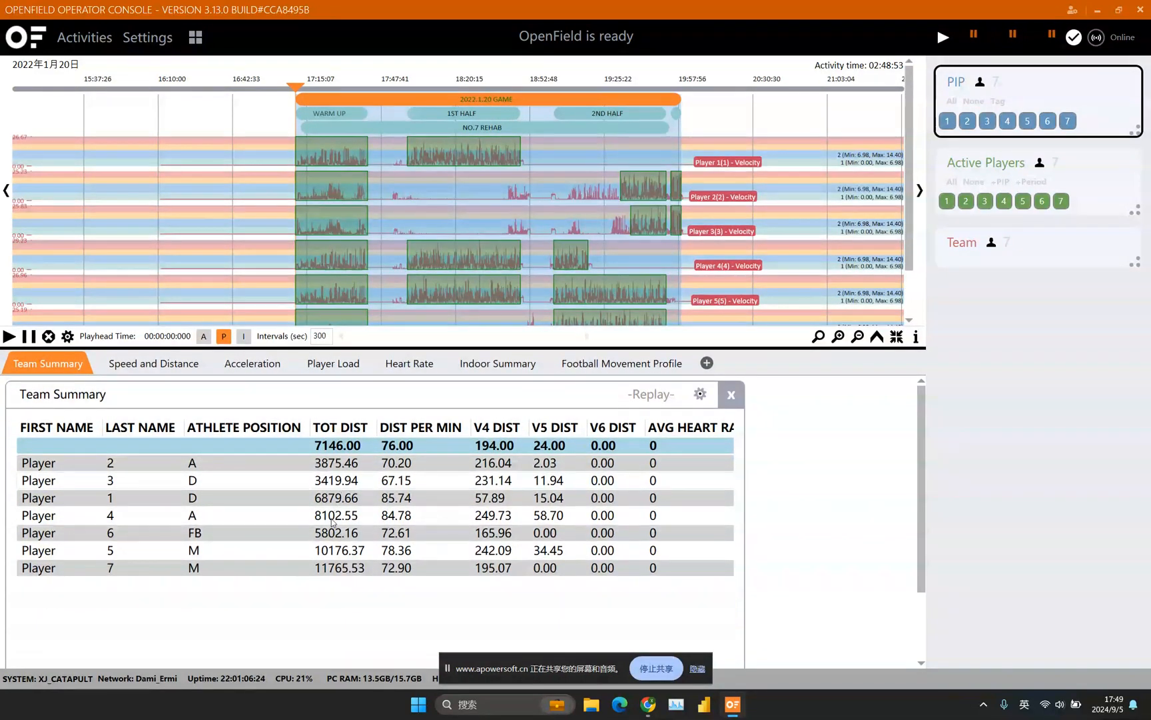
pyautogui.click(342, 431)
pyautogui.scroll(-1, 343, 431)
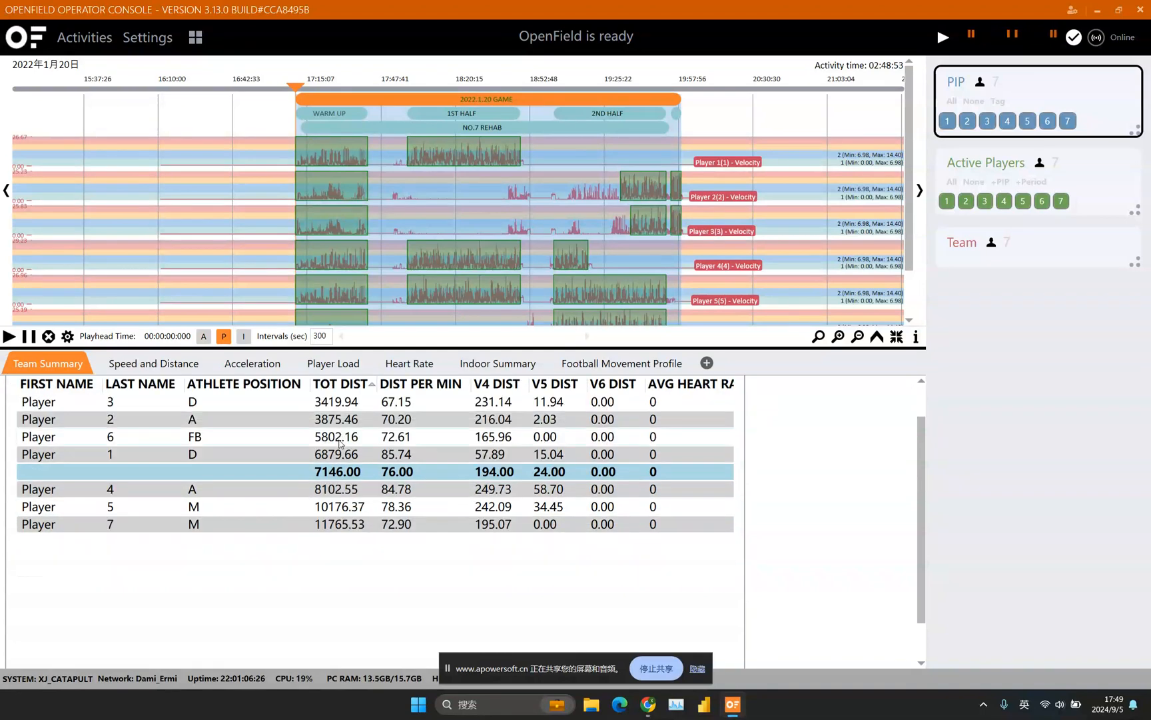
pyautogui.click(351, 385)
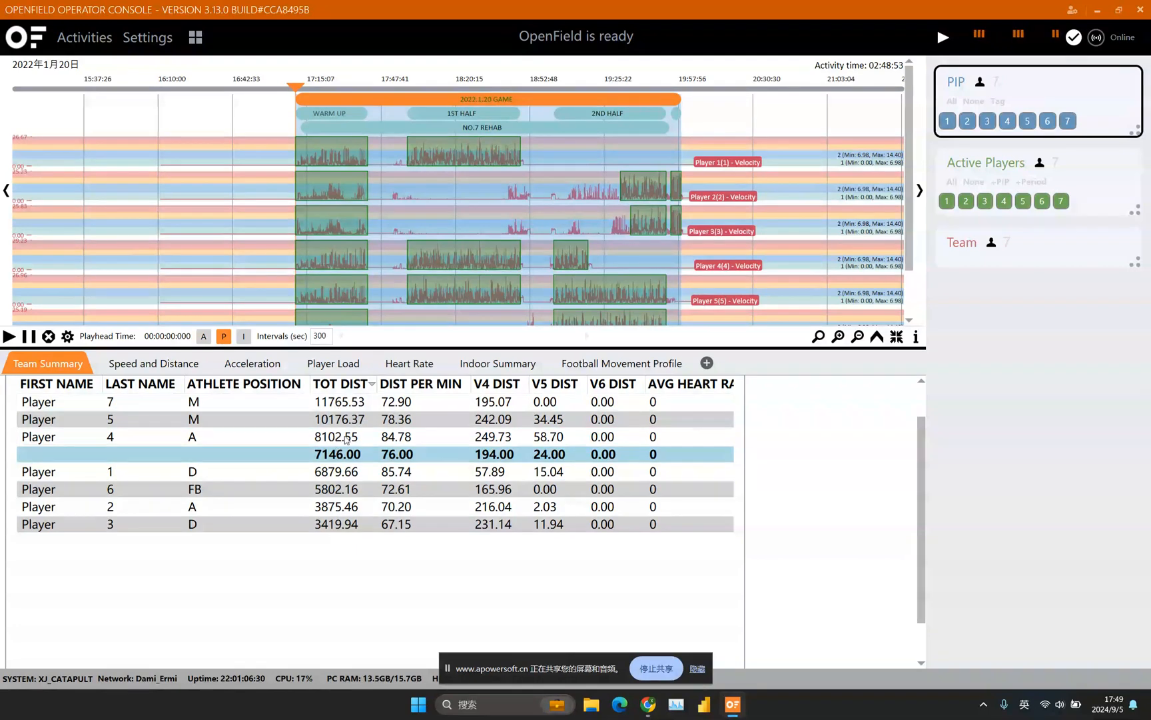
# - Sort the Team Summary by distance per minute in ascending order and enlarge the table area until all its rows fit
pyautogui.click(413, 384)
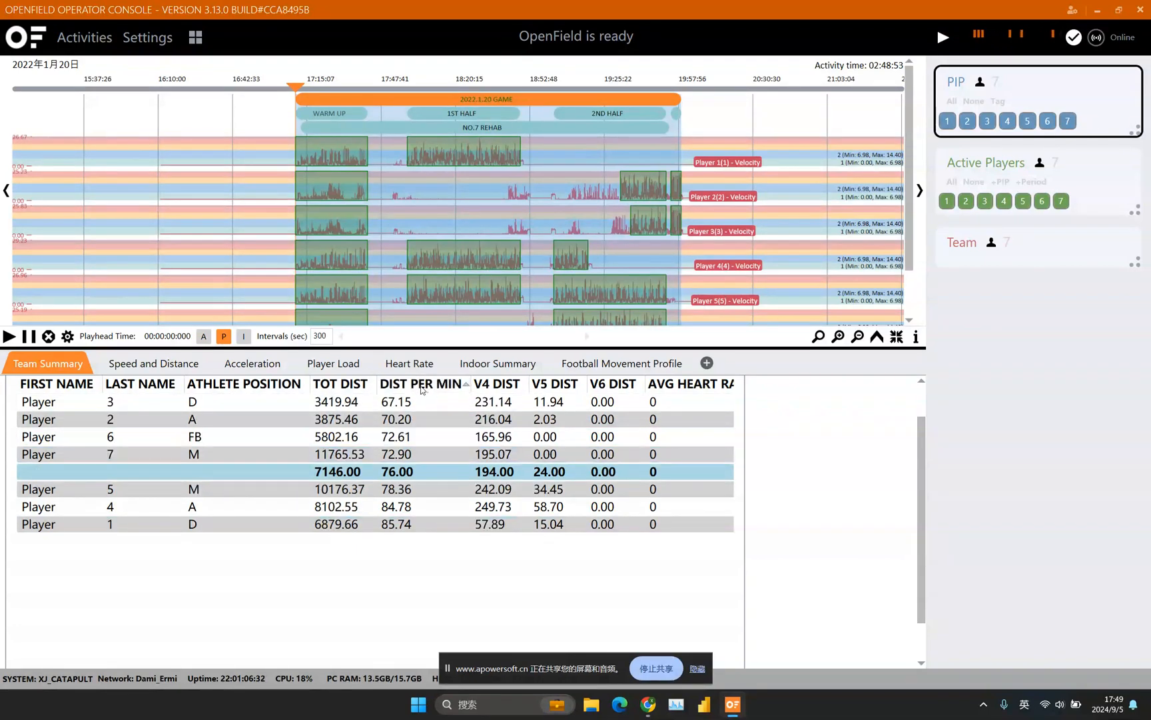
pyautogui.click(421, 390)
pyautogui.click(424, 391)
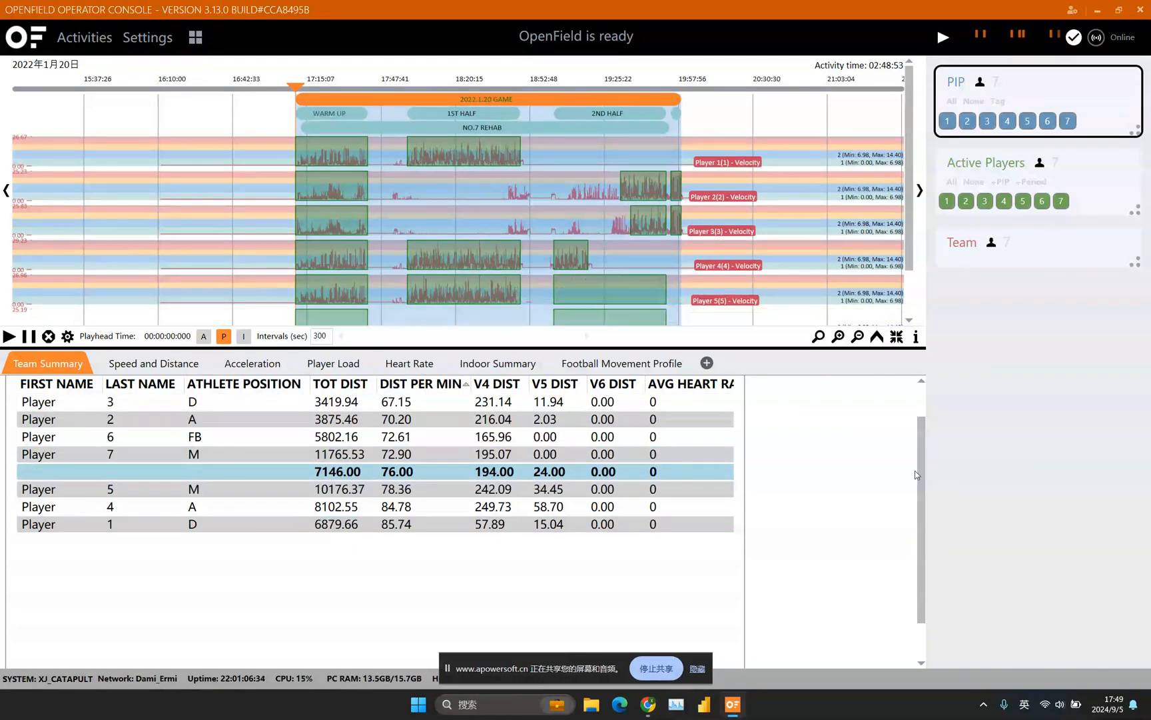
pyautogui.moveTo(920, 475); pyautogui.dragTo(930, 433)
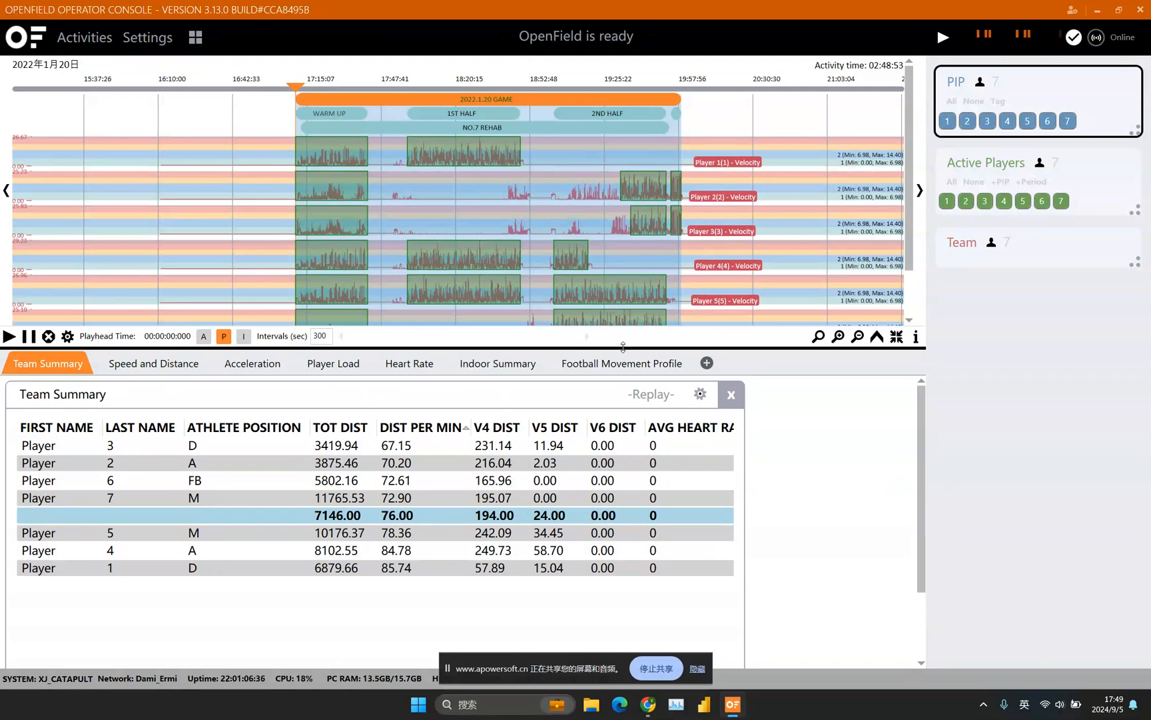
pyautogui.moveTo(627, 346); pyautogui.dragTo(652, 257)
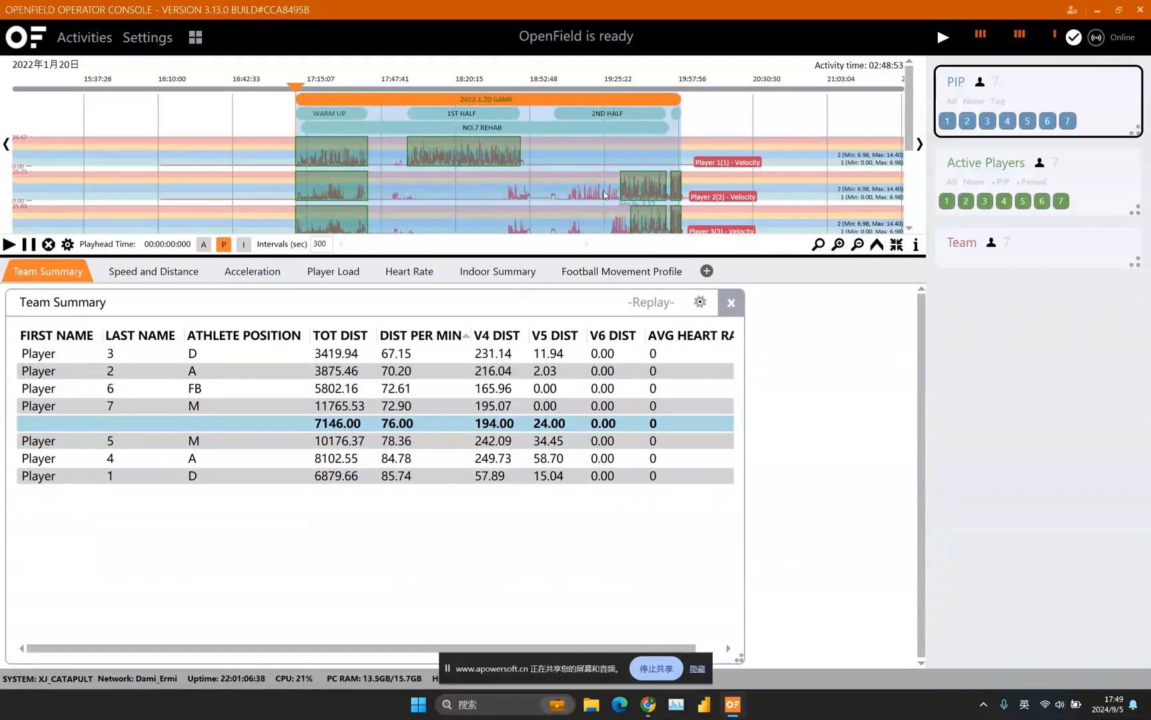
# - Synchronize the edited activity with the cloud from the home screen, accepting that open activities are closed
pyautogui.click(196, 38)
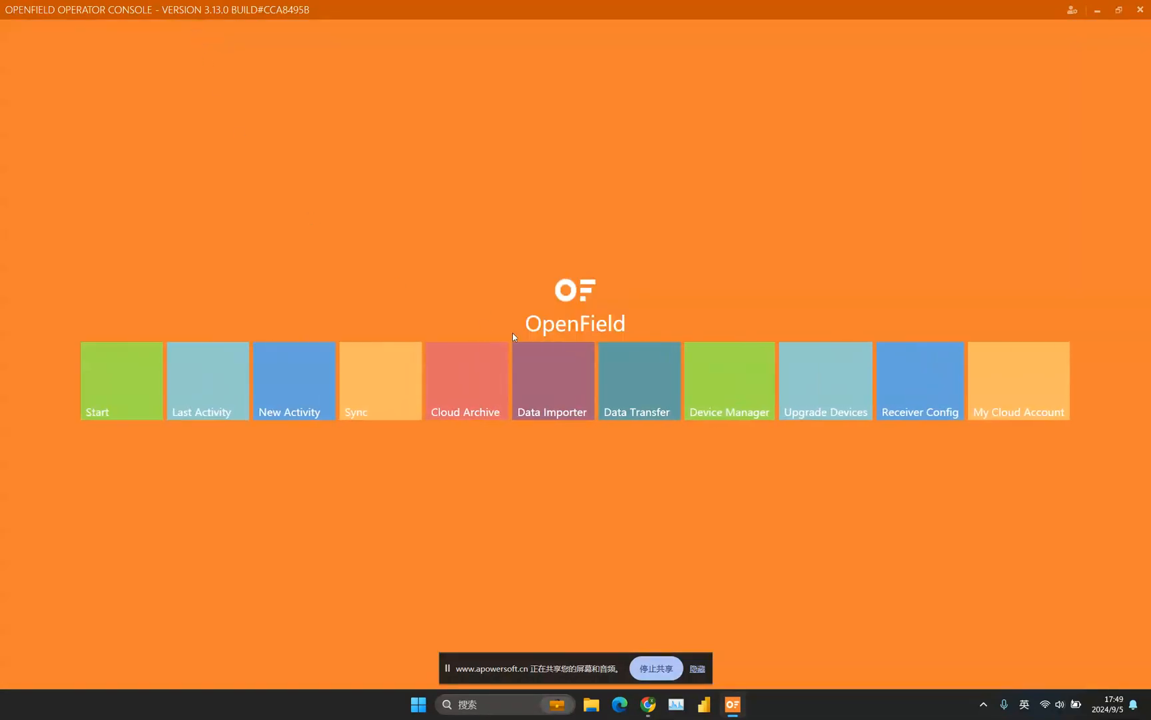
pyautogui.click(378, 394)
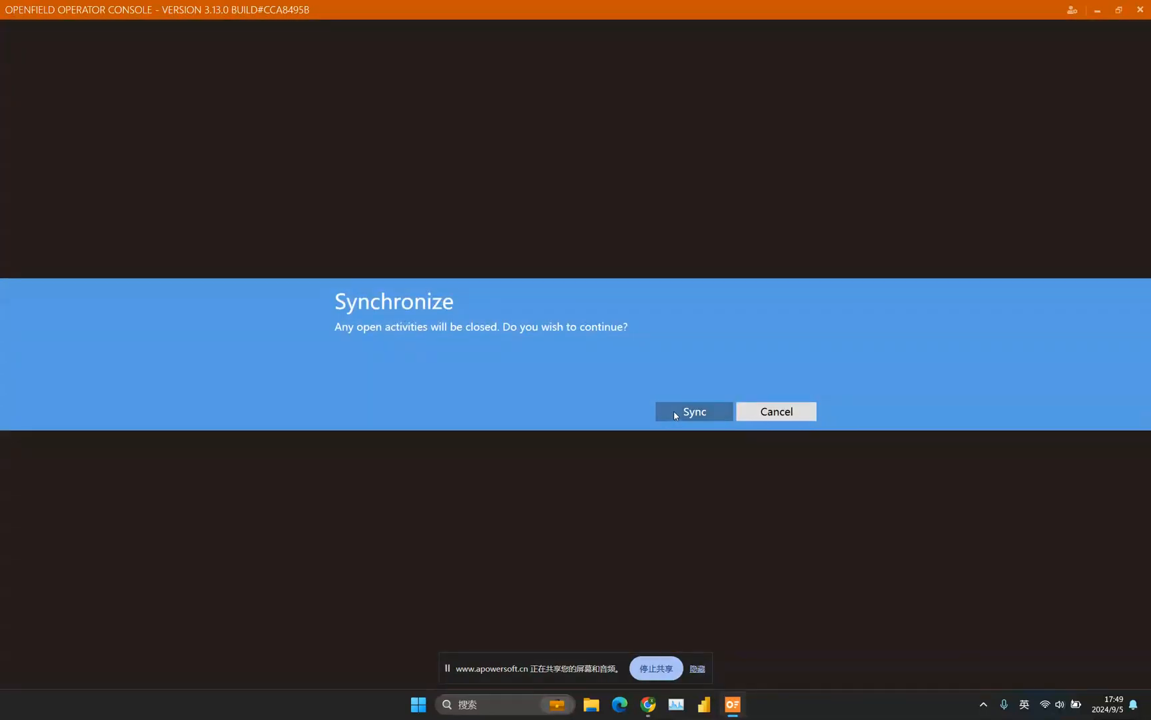
pyautogui.click(675, 413)
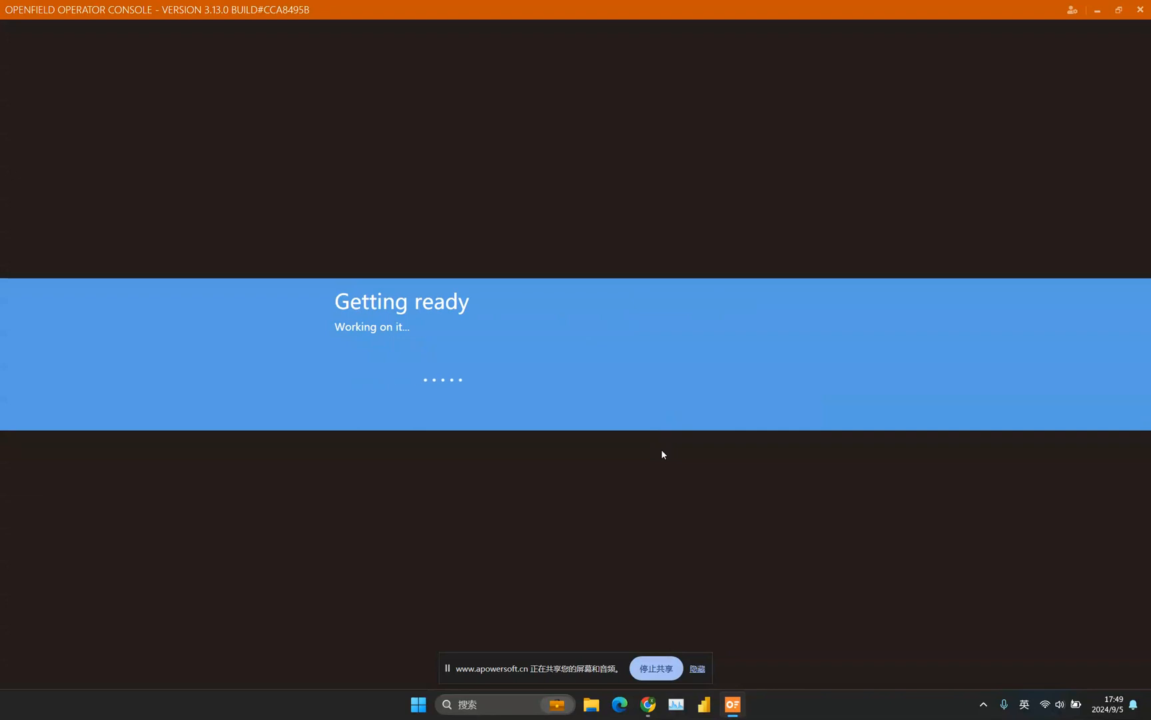